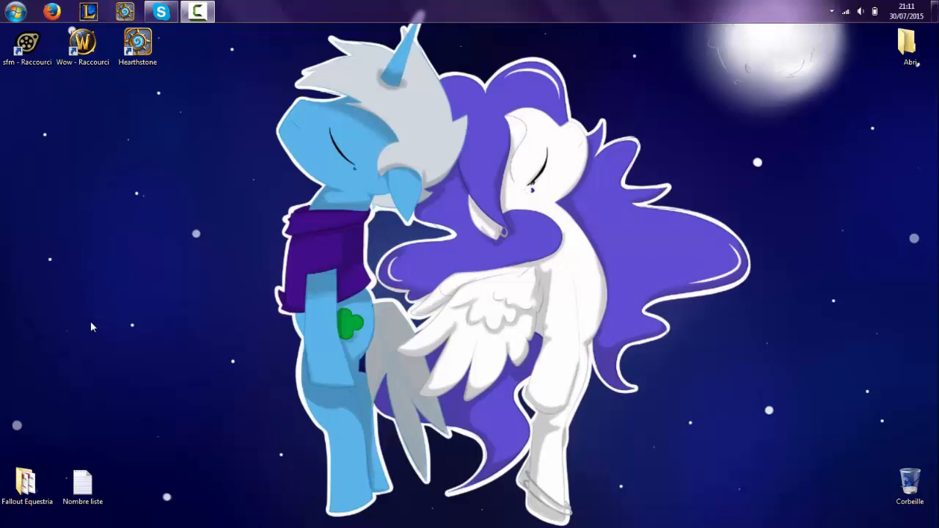
left_click_drag(74, 314, 455, 282)
left_click_drag(1, 310, 938, 300)
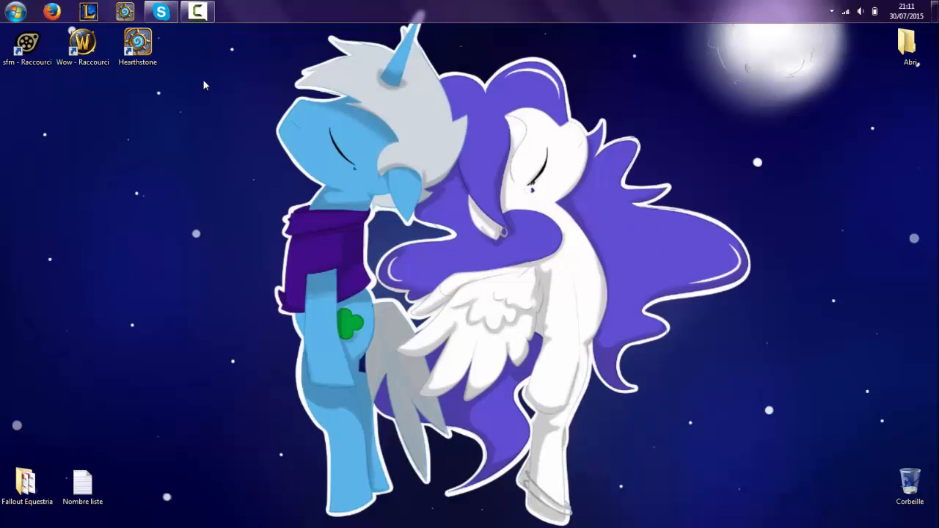
left_click(14, 11)
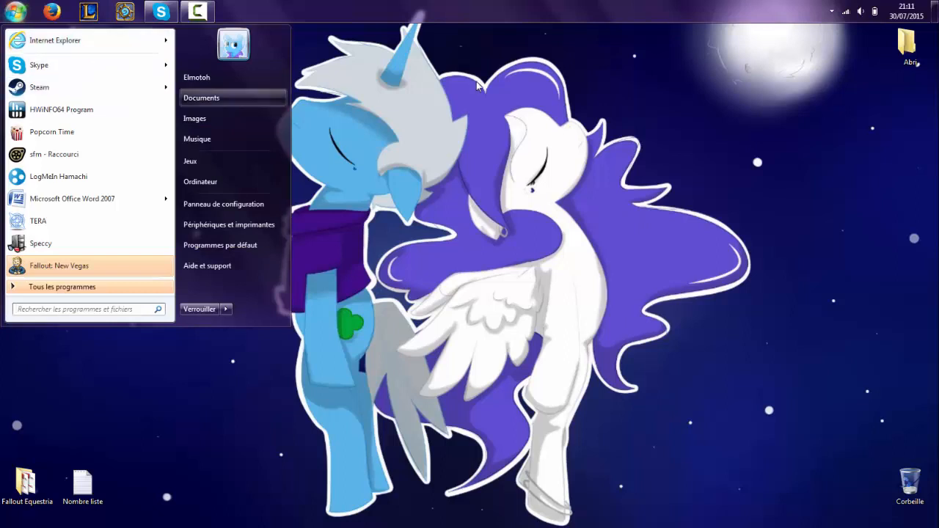
left_click(830, 11)
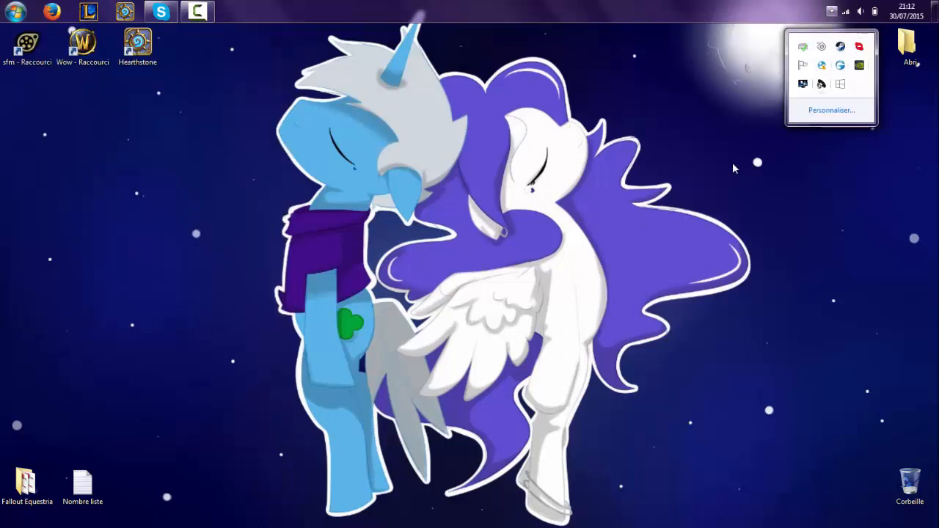
Launch Source Filmmaker from its desktop shortcut
double_click(27, 45)
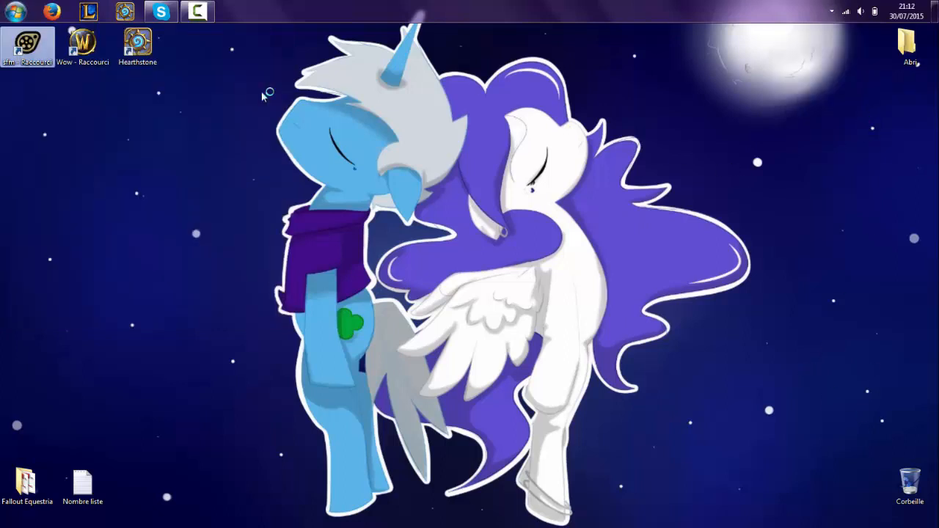
left_click(197, 11)
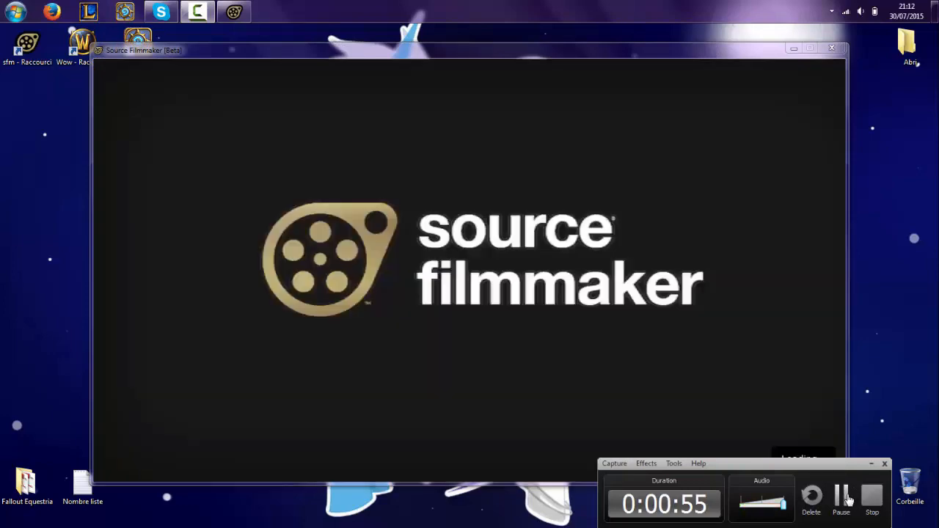
left_click(843, 497)
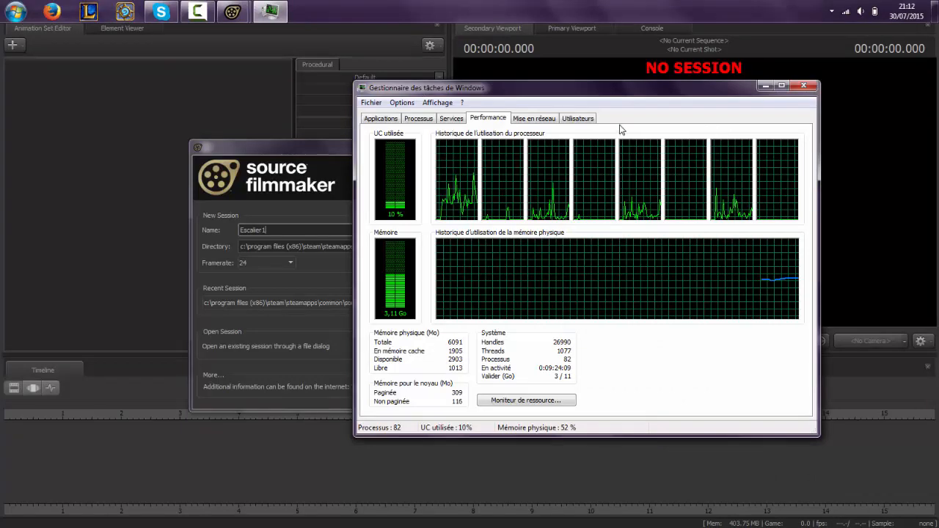
Move the Windows Task Manager window aside, bring the session startup dialog forward and minimize Task Manager
left_click_drag(609, 87, 710, 100)
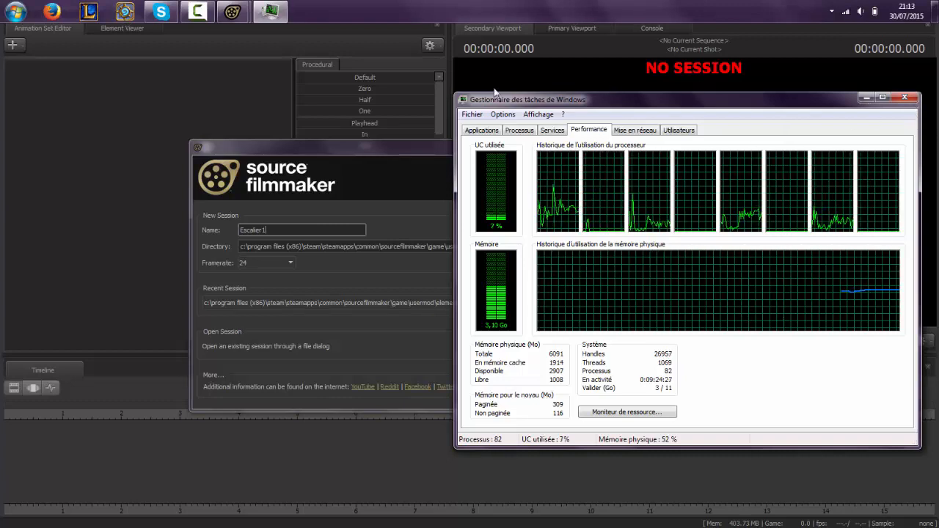
left_click(219, 158)
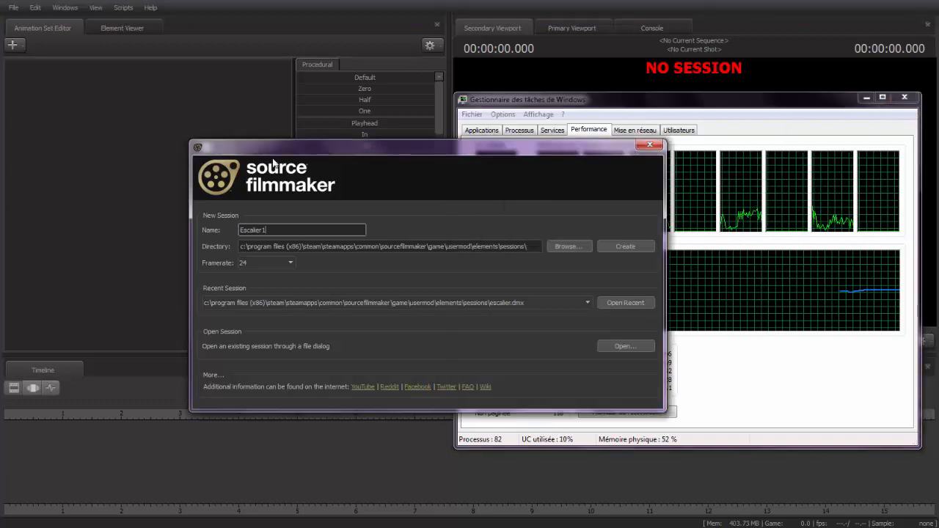
left_click(866, 98)
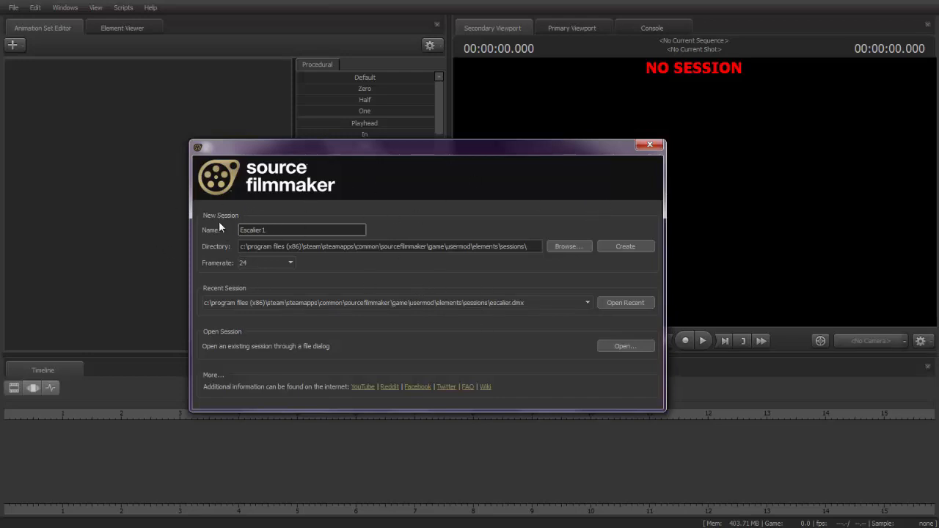
Create a new session named Test with a framerate of 24
double_click(307, 232)
type("Test")
left_click(287, 261)
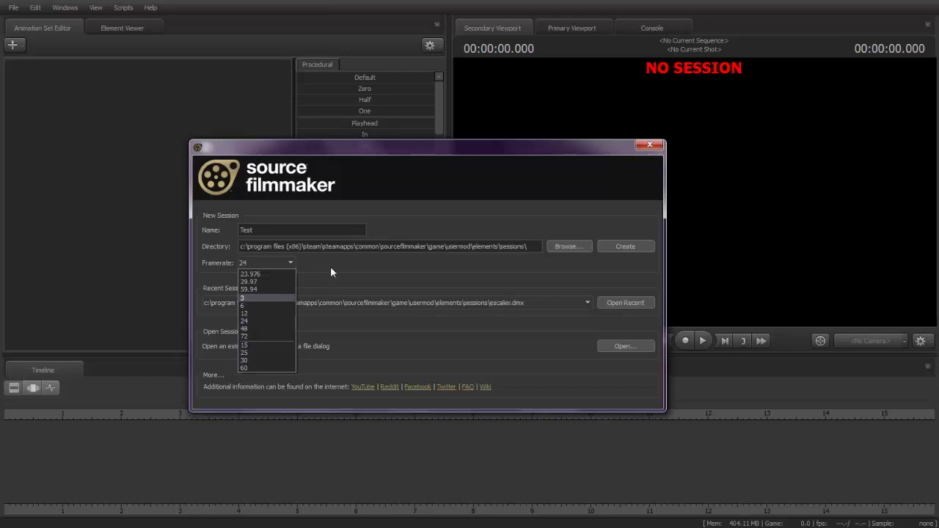
left_click(257, 319)
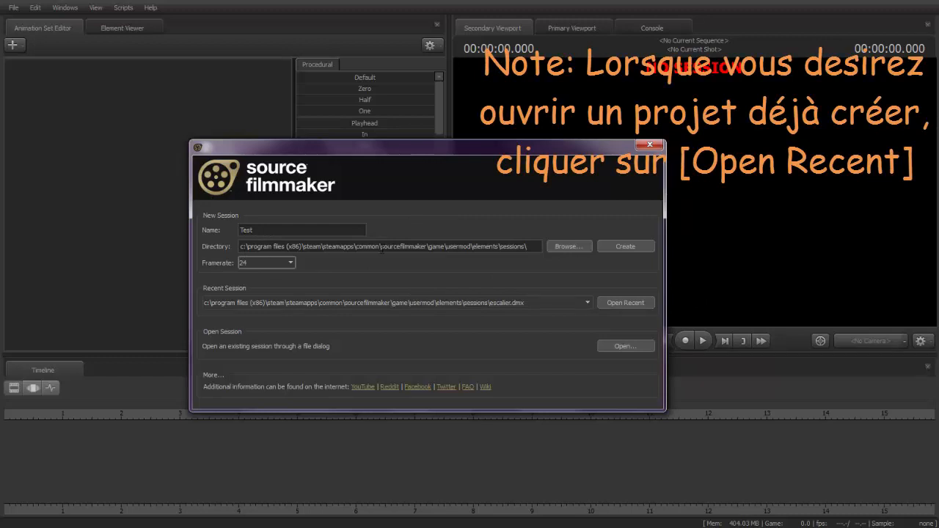
left_click(618, 246)
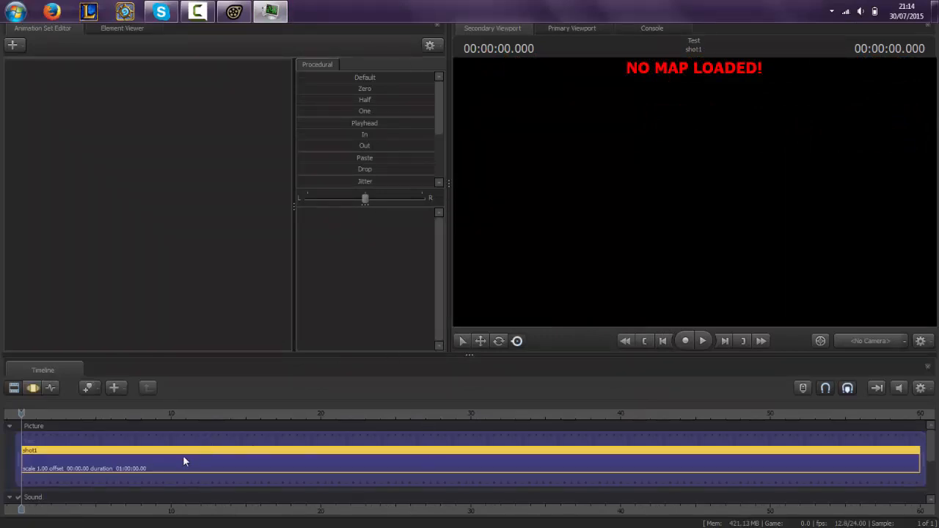
Check the computer's processor and memory usage in Windows Task Manager, and return to the session
left_click(264, 10)
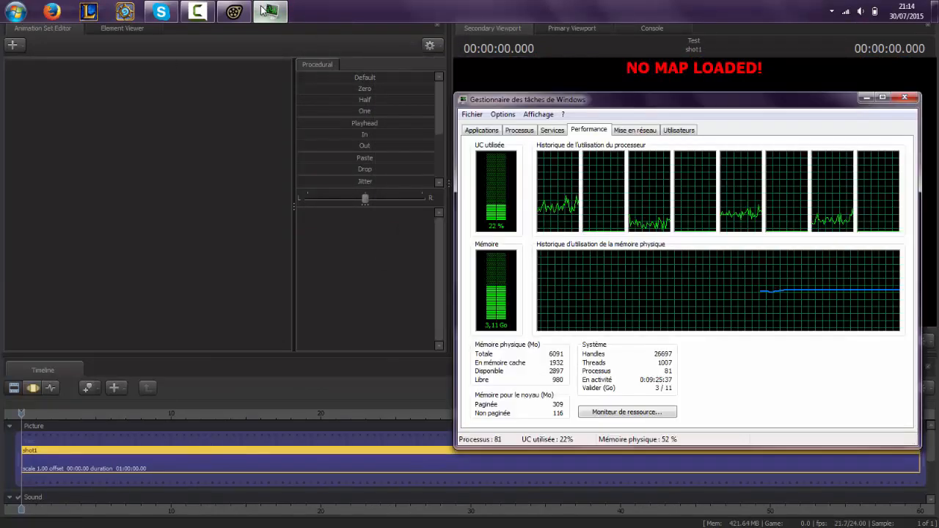
left_click(263, 8)
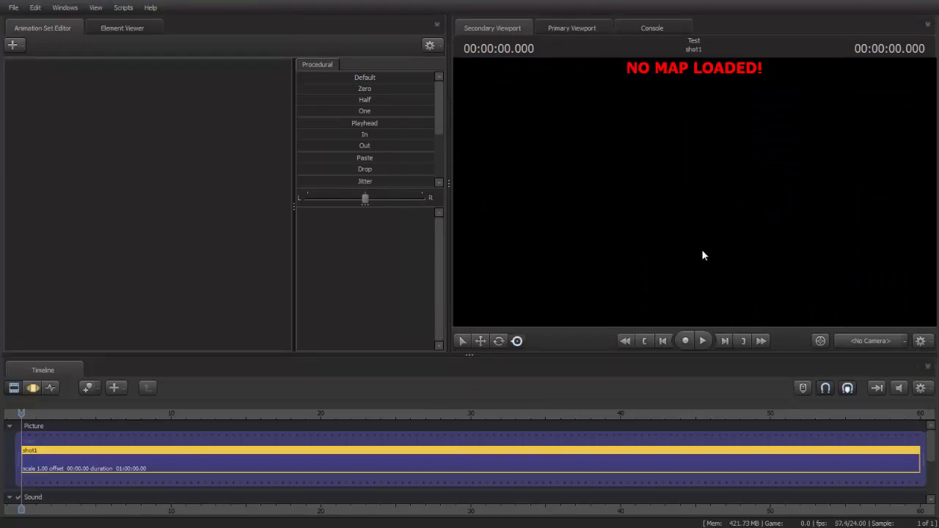
right_click(624, 266)
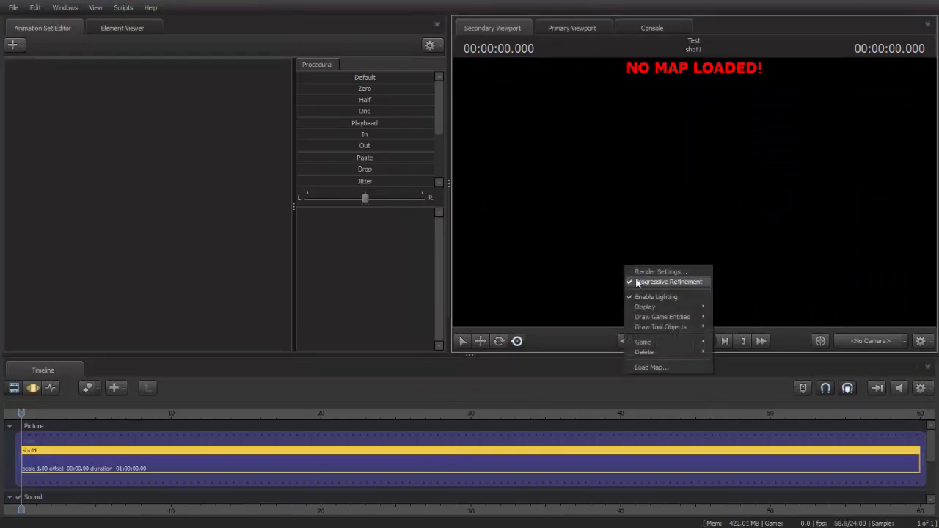
left_click(718, 33)
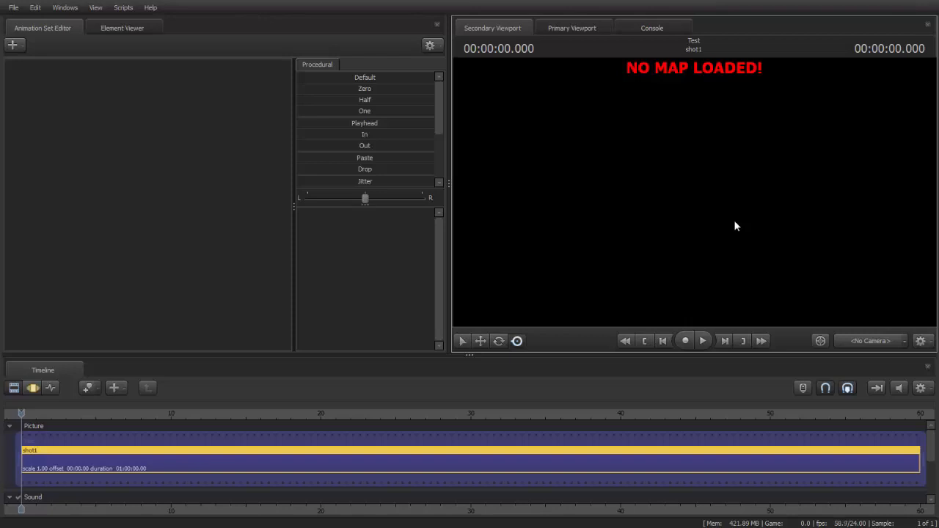
left_click(281, 438)
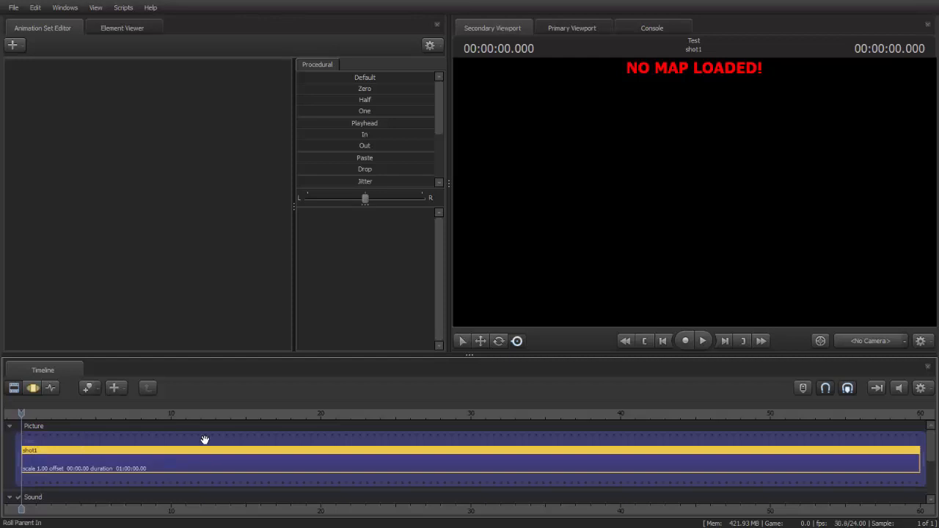
left_click(33, 387)
left_click(13, 388)
Open the map selection for the secondary viewport and try filtering the BSP files by "cub"
right_click(602, 232)
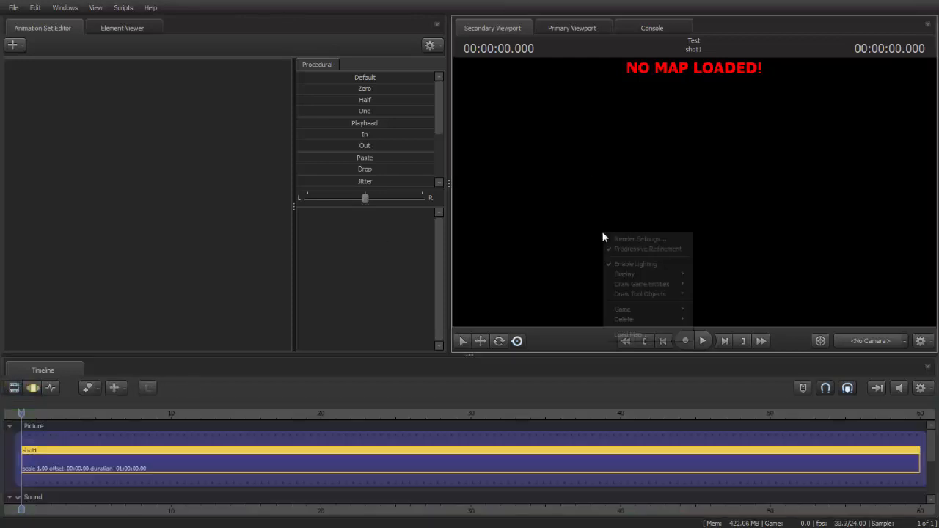
right_click(592, 181)
left_click(655, 285)
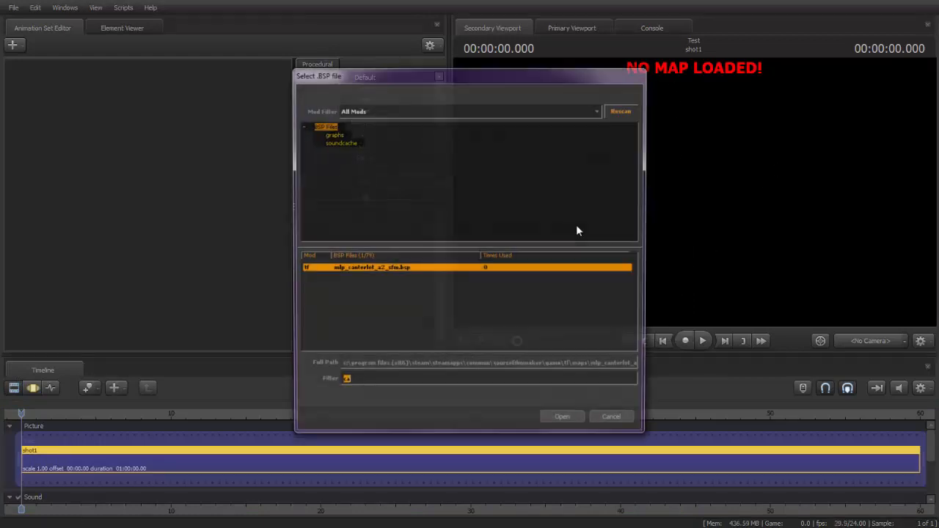
key("BackSpace")
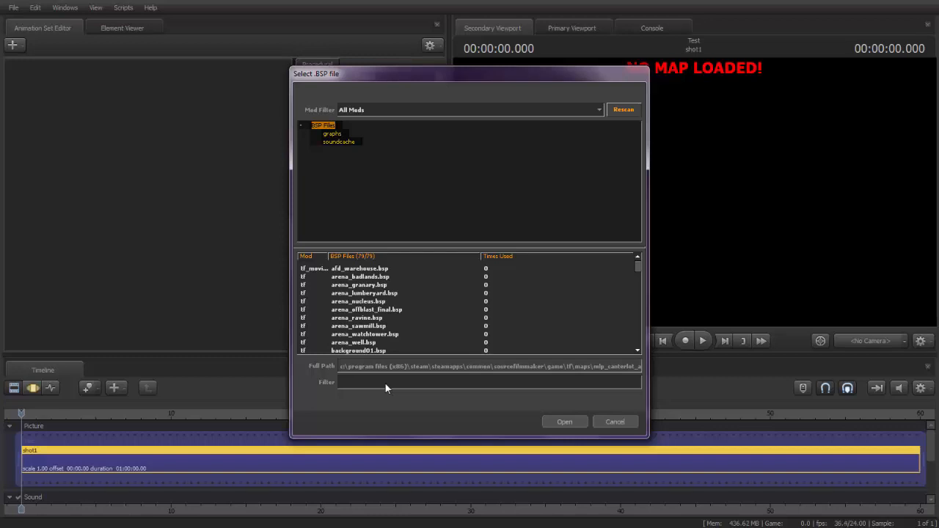
type("cub")
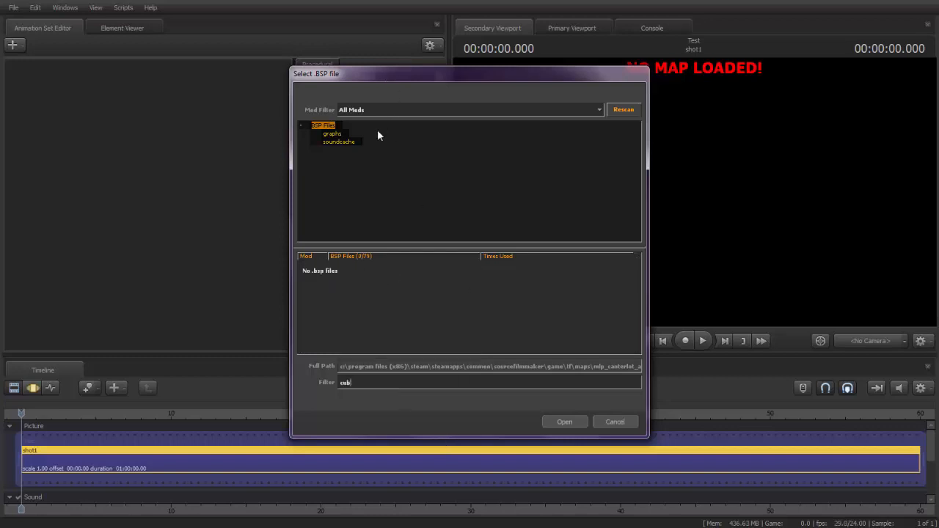
key("super")
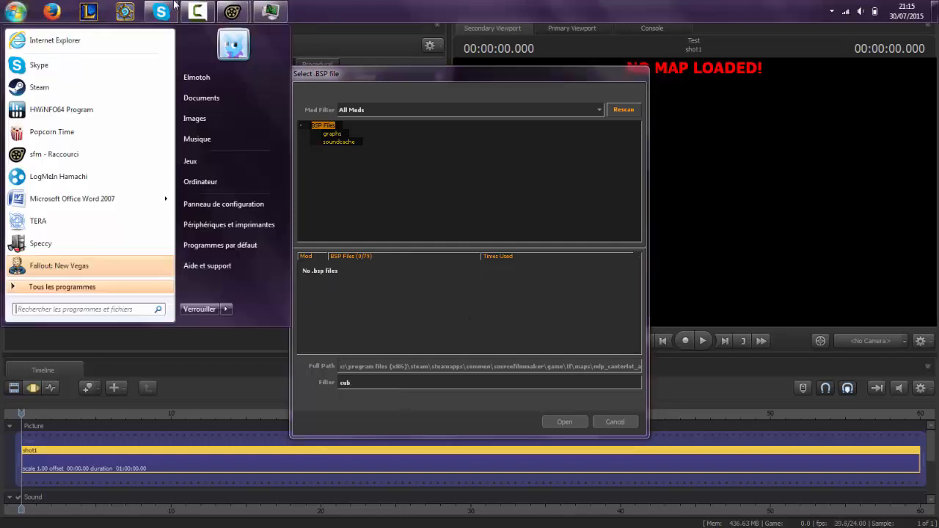
left_click(202, 9)
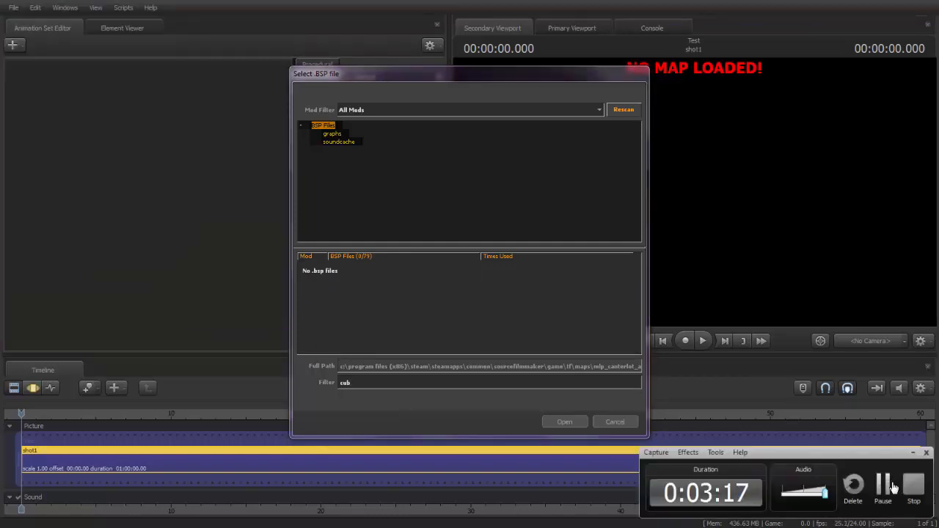
left_click(891, 485)
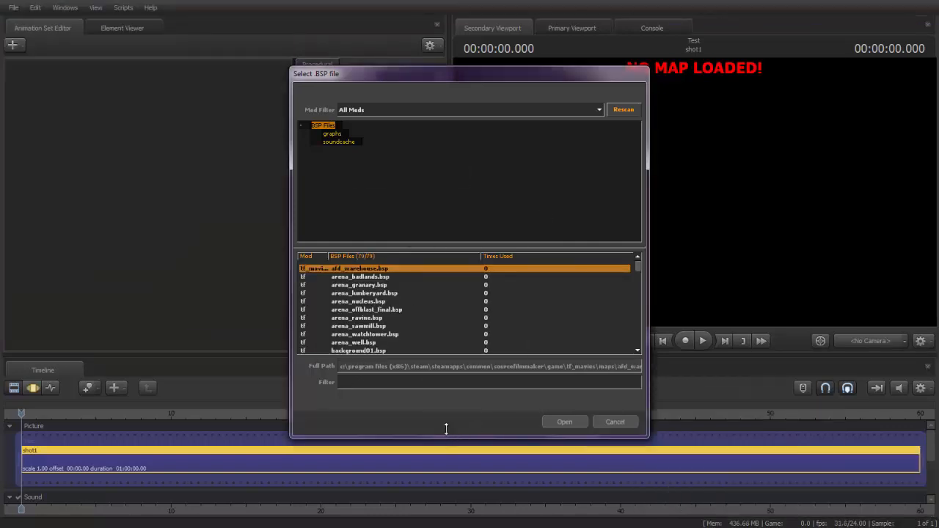
Filter the BSP files by "box" and load box.bsp as the session's map
left_click(426, 376)
type("box")
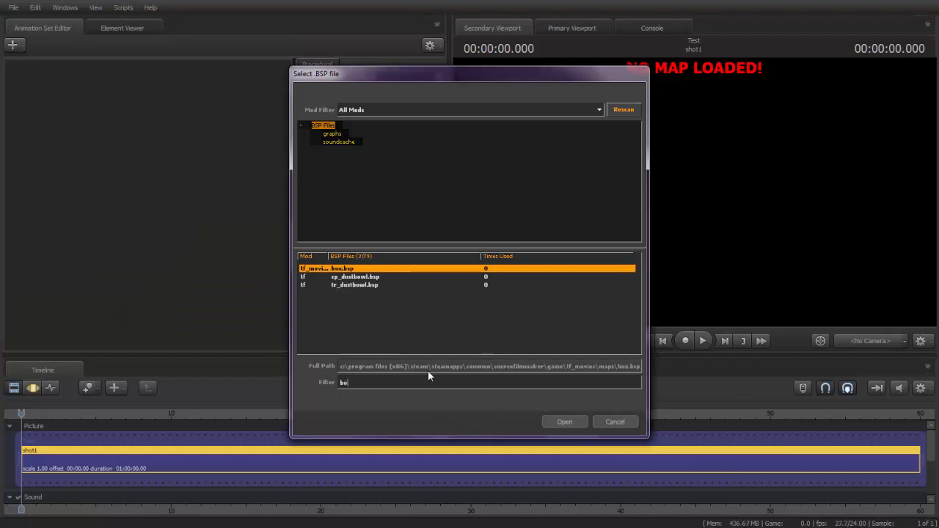
left_click(564, 423)
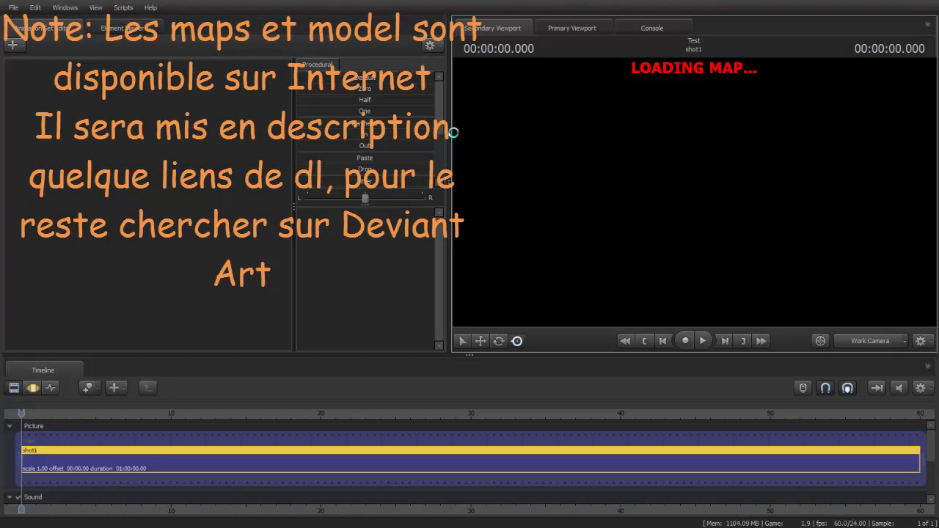
Check processor and memory usage in Windows Task Manager while the map loads, and return to Source Filmmaker
key("ctrl+shift+Escape")
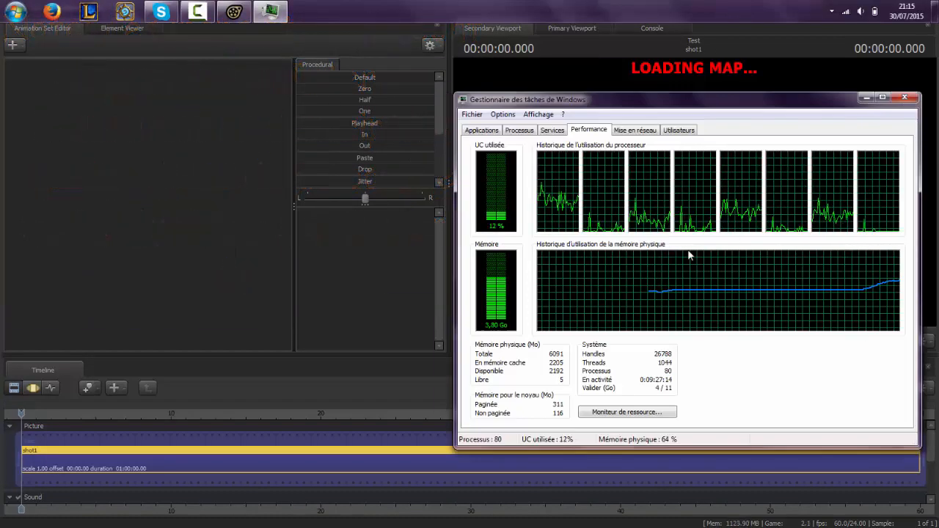
left_click(360, 276)
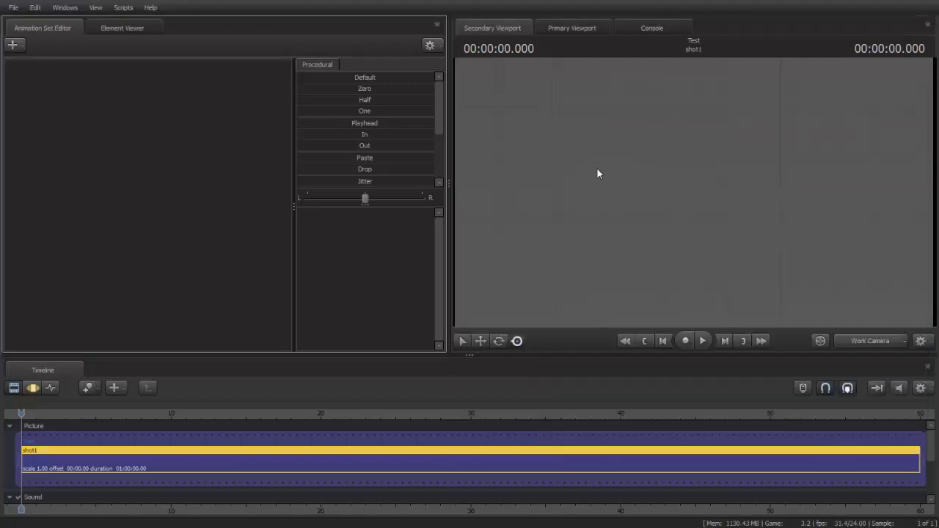
Look around the loaded map by turning the work camera and moving it forward over the grid floor
left_click_drag(597, 169, 704, 238)
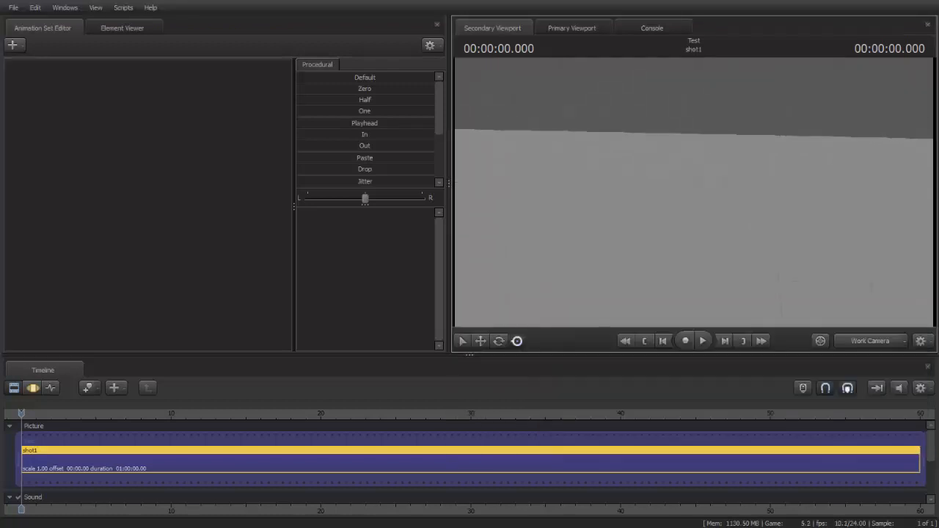
left_click_drag(691, 192, 713, 242)
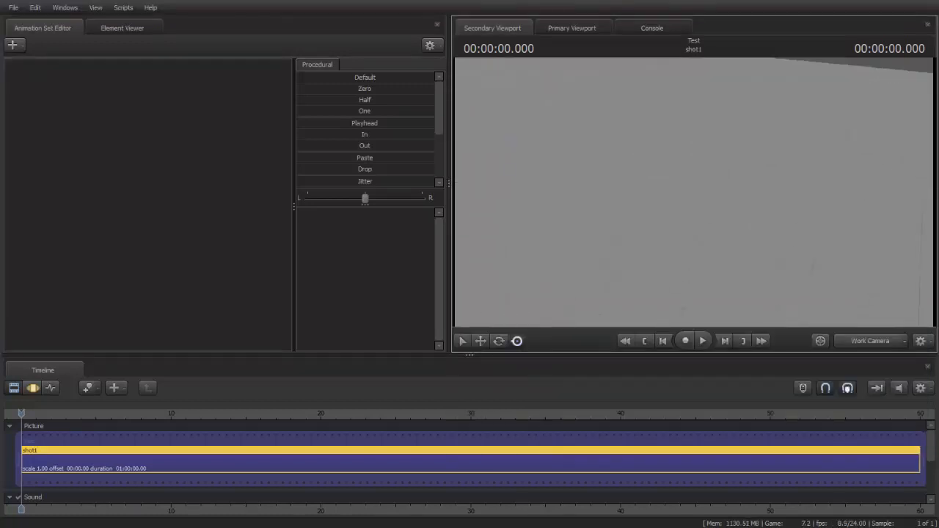
left_click_drag(694, 193, 601, 194)
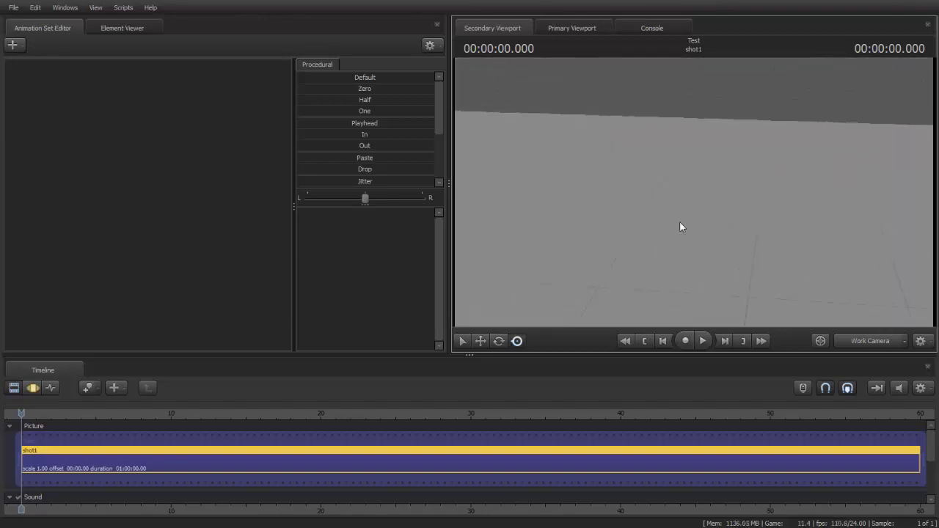
left_click_drag(694, 192, 623, 190)
key("w")
key("w")
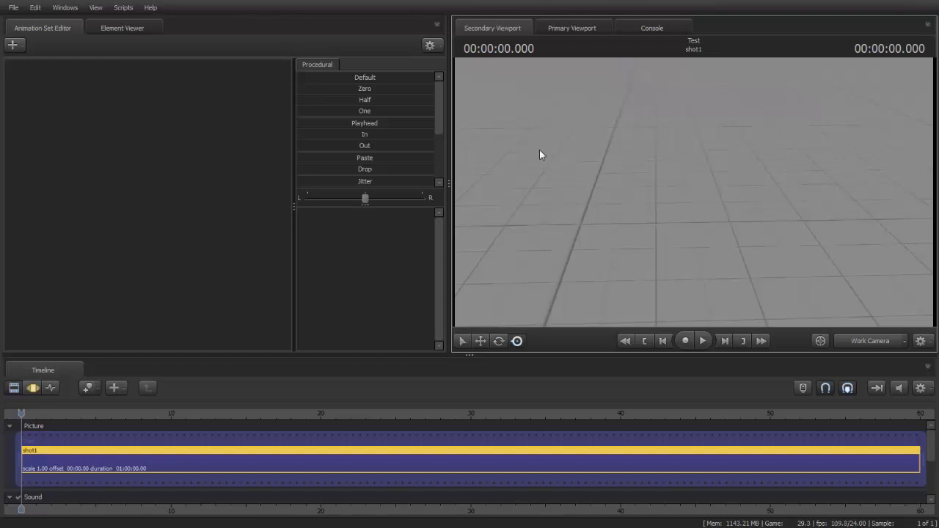
Start creating an animation set for a new model and set the model selection's mod filter to All Mods
left_click(19, 45)
left_click(22, 45)
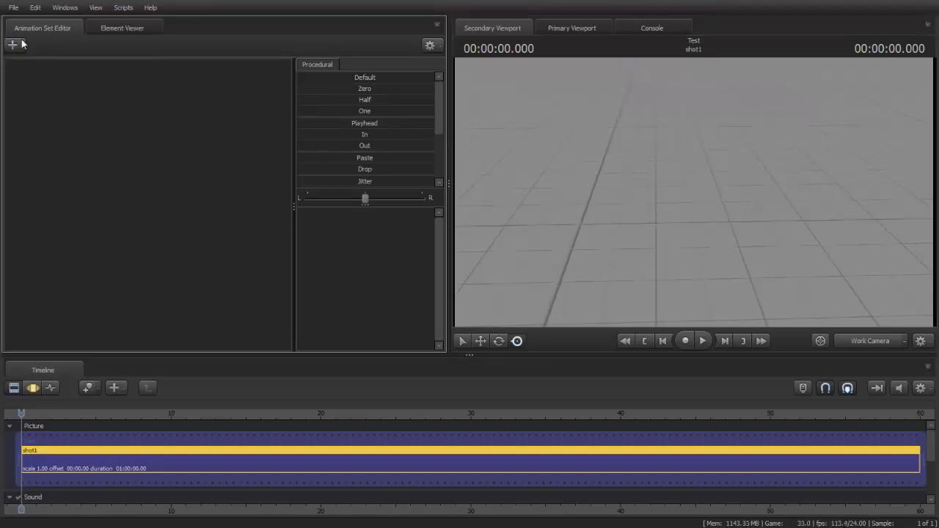
left_click(22, 44)
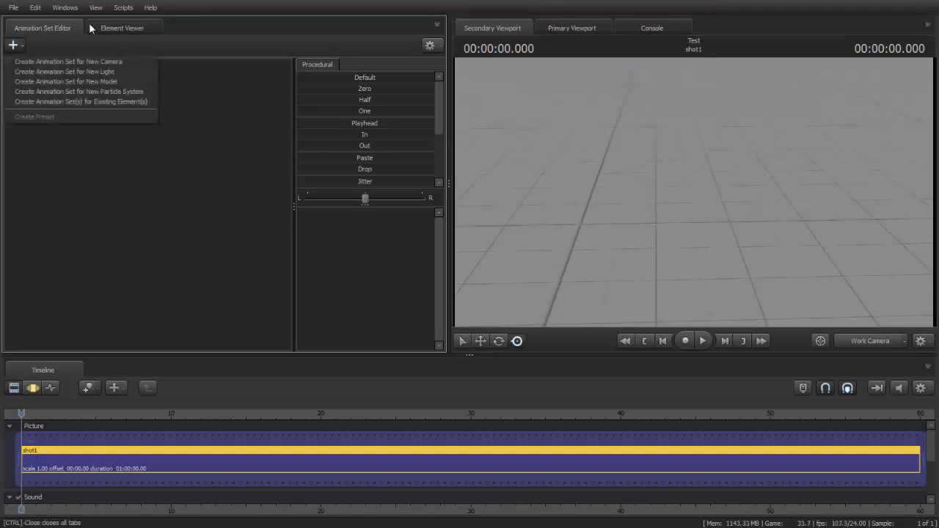
left_click(89, 83)
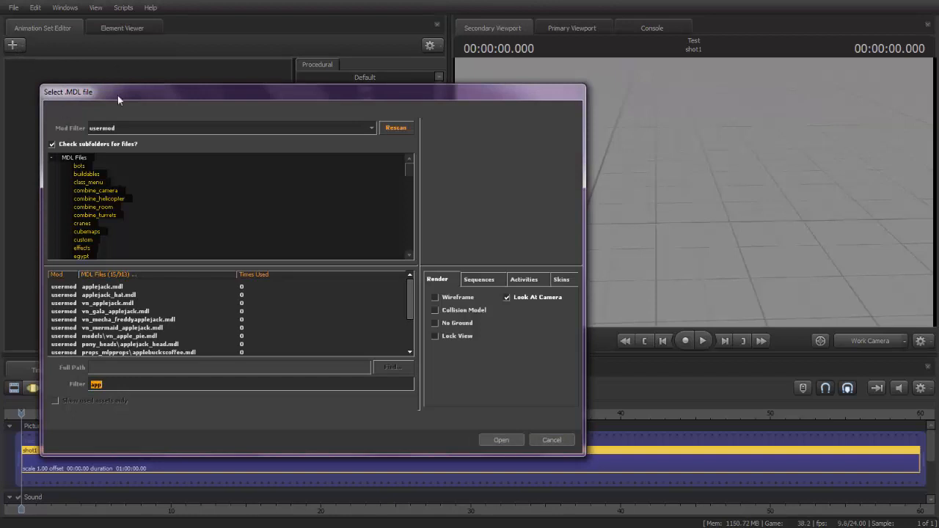
left_click_drag(117, 95, 233, 82)
left_click(252, 115)
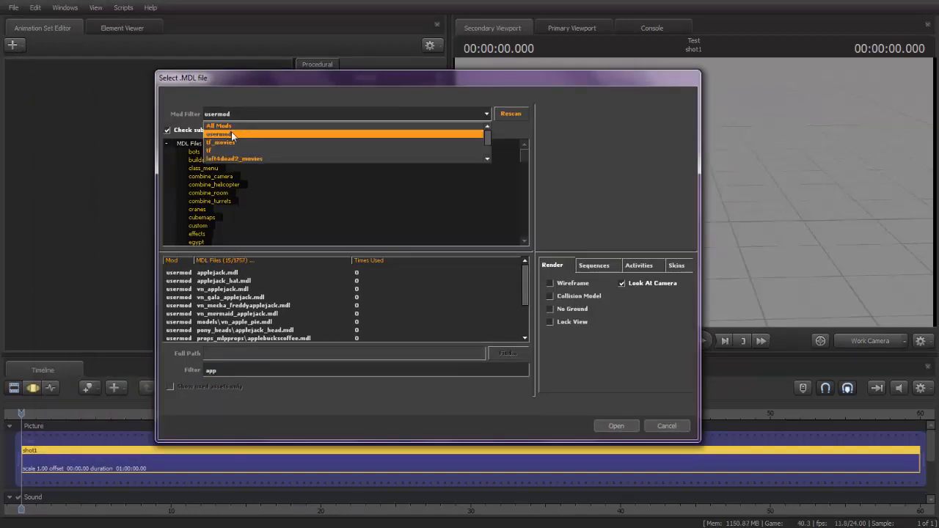
left_click(231, 126)
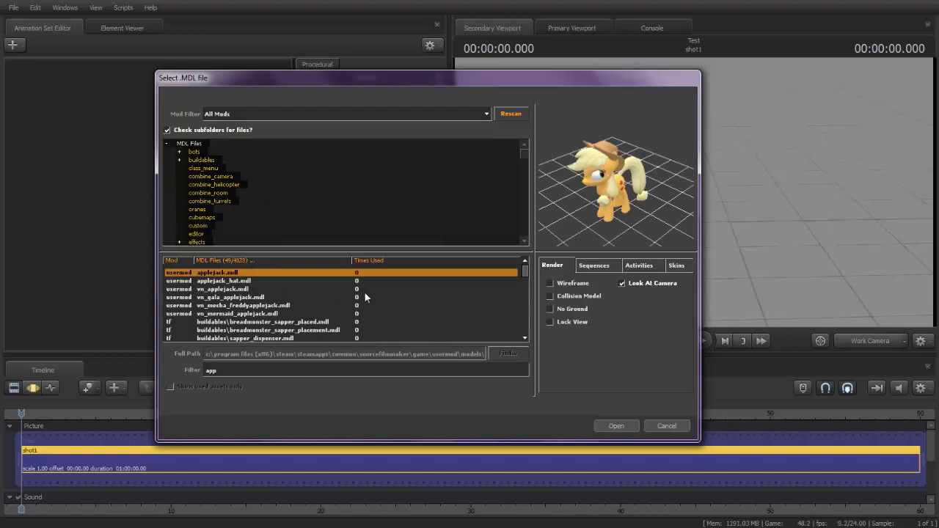
Filter the MDL files by "pink" and add vn_pinkiepie.mdl to the scene
scroll(283, 301, "down", 4)
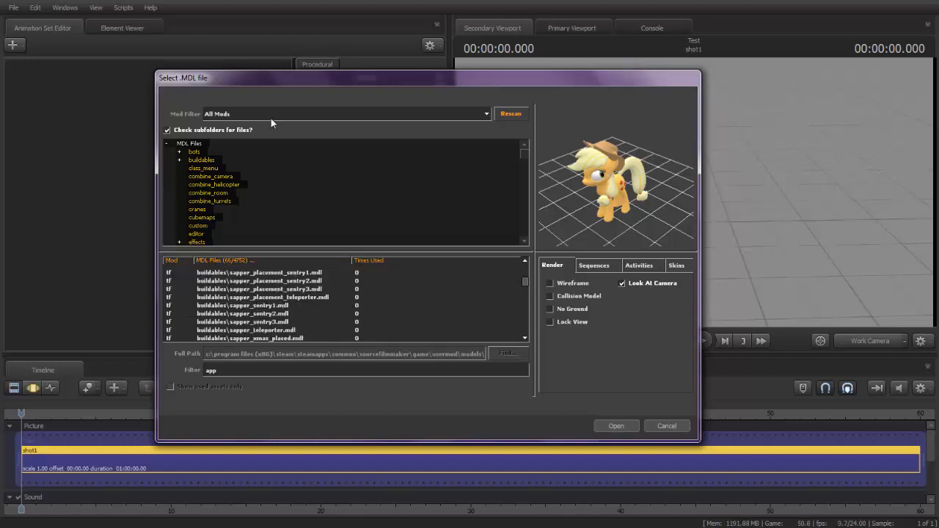
scroll(249, 307, "down", 3)
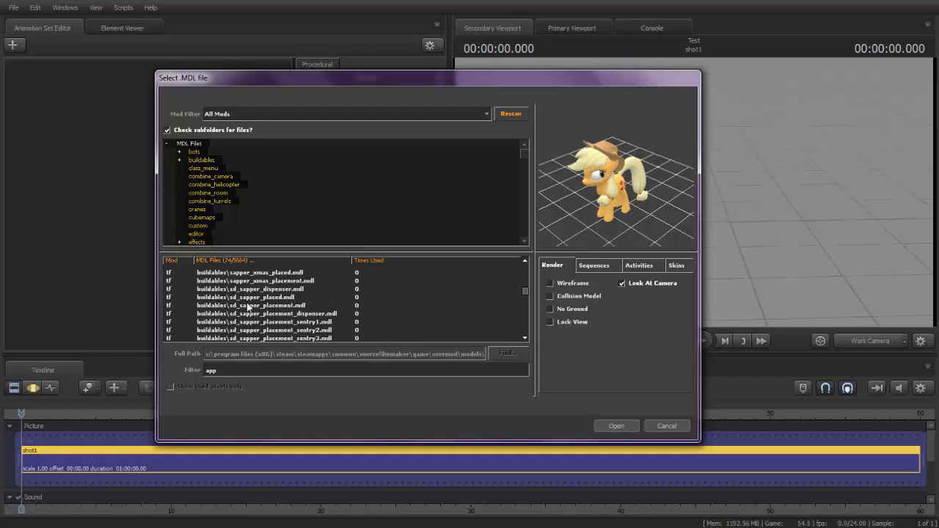
scroll(260, 301, "down", 5)
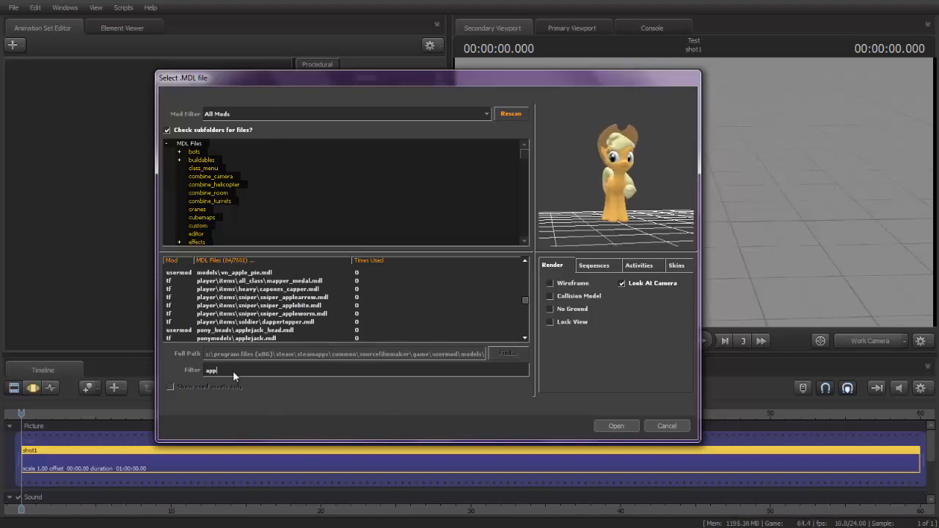
key("BackSpace")
key("BackSpace")
key("BackSpace")
type("pink")
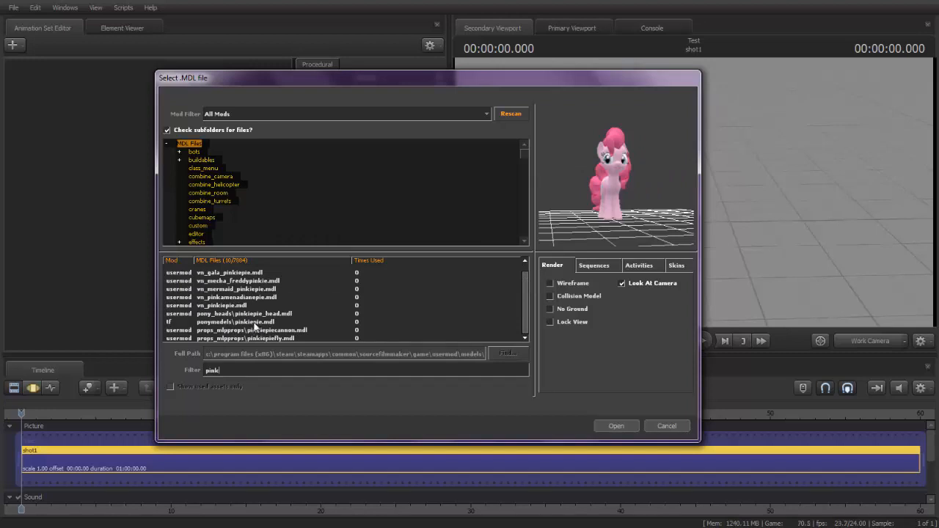
left_click(248, 306)
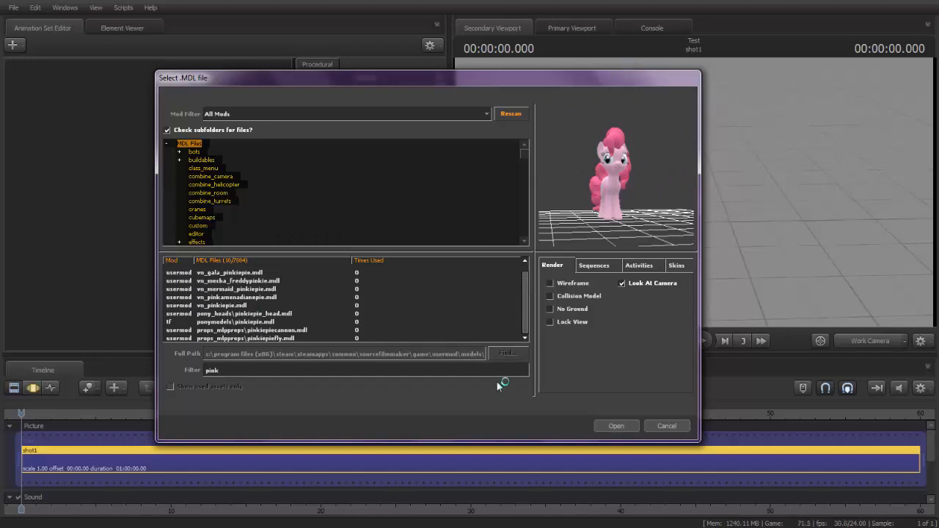
left_click(614, 426)
Look at the newly added pony model from the front and side with the work camera
key("s")
left_click_drag(713, 232, 602, 213)
key("d")
left_click_drag(704, 188, 678, 185)
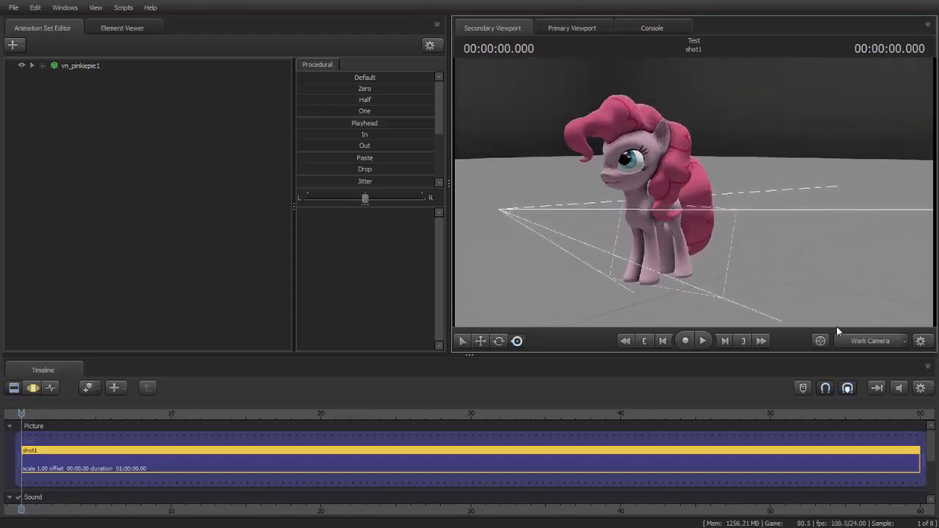
Switch the viewport to camera1 and pull it back to frame the whole pony
left_click(854, 339)
key("s")
left_click_drag(660, 182, 693, 192)
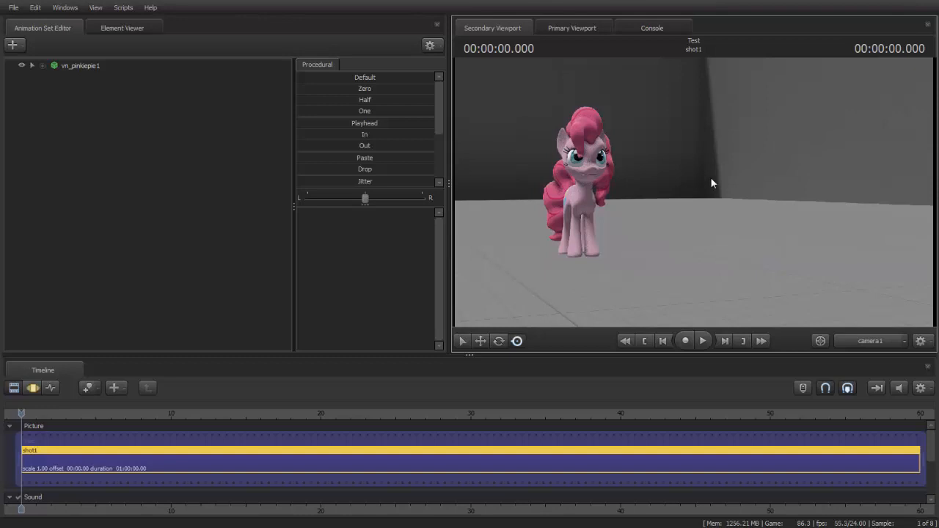
Switch the viewport back to the work camera and view the pony together with camera1's outline from farther away
left_click(857, 337)
left_click_drag(804, 232, 828, 311)
key("s")
key("s")
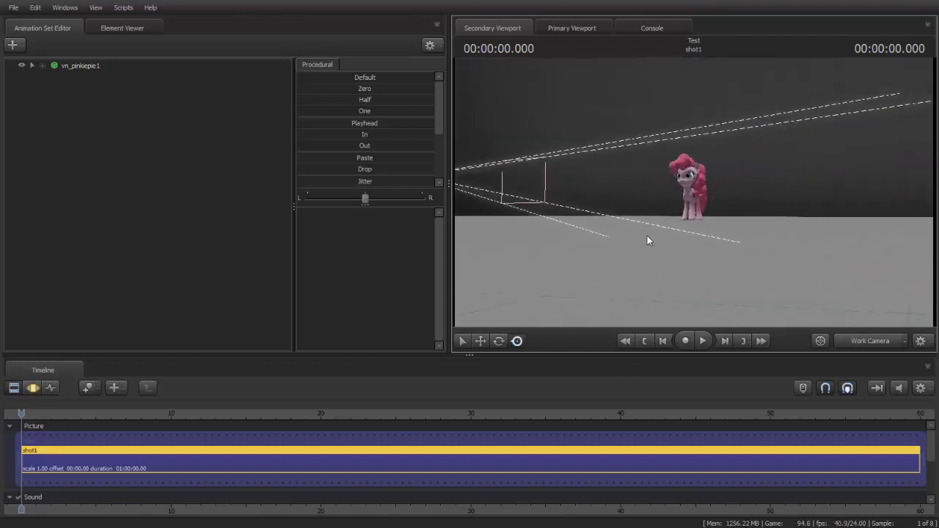
key("super")
left_click(200, 15)
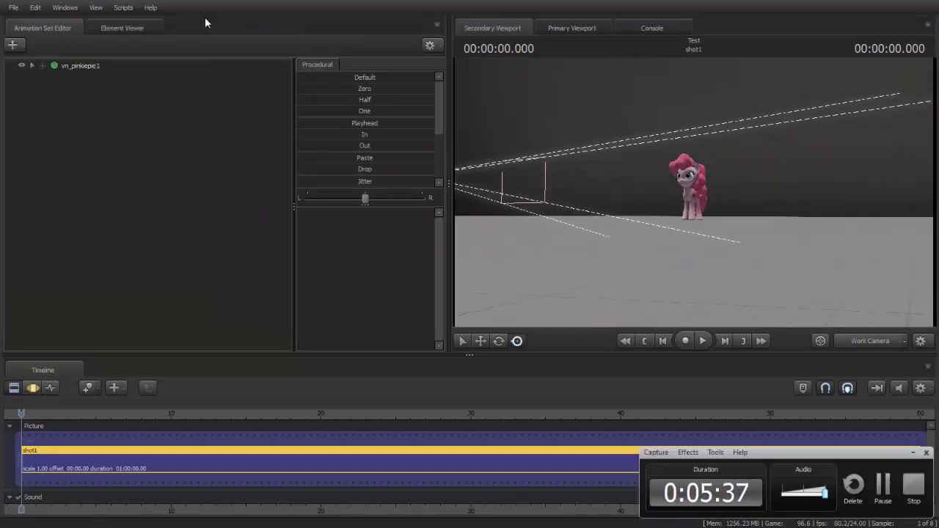
left_click_drag(726, 240, 713, 222)
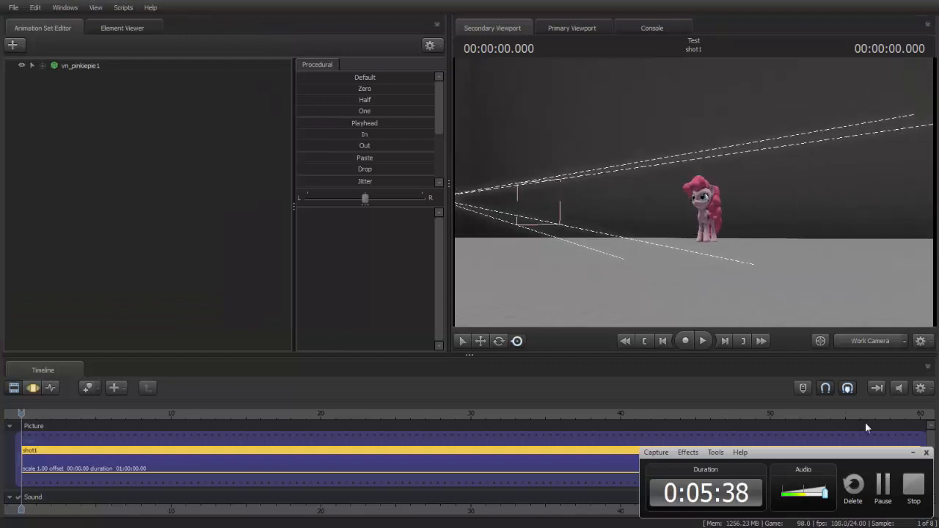
left_click(910, 454)
Turn off Progressive Refinement and Ambient Occlusion in the viewport's progressive refinement settings
mouse_move(620, 211)
left_mouse_down()
mouse_move(660, 200)
mouse_move(620, 212)
left_mouse_up()
key("w")
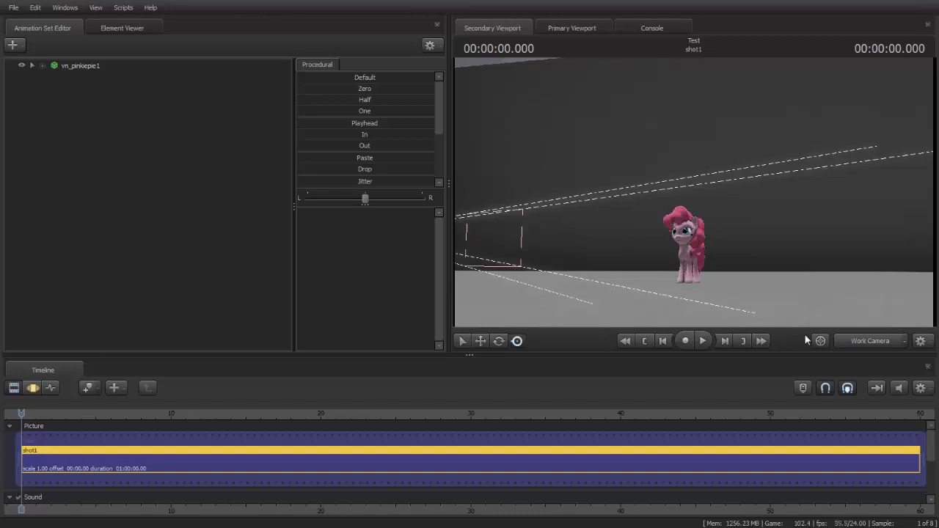
right_click(722, 239)
left_click(739, 253)
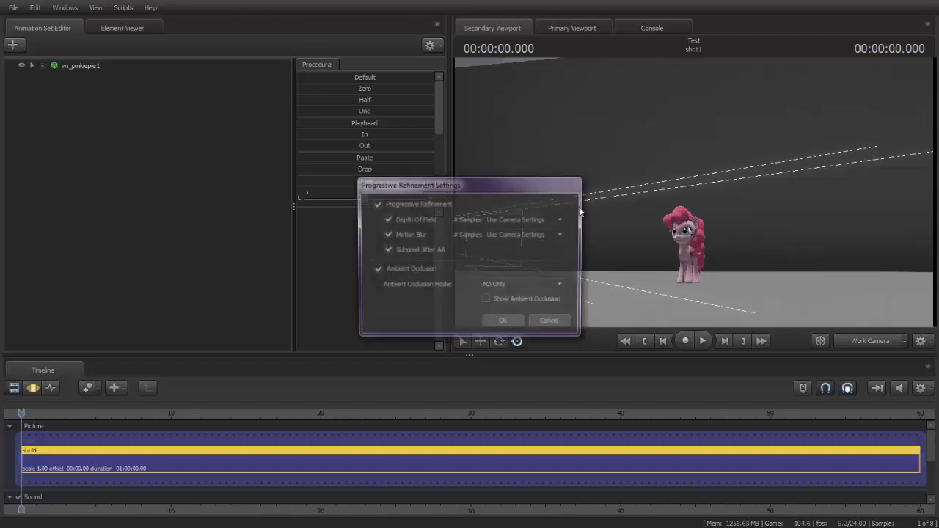
left_click_drag(503, 183, 436, 170)
left_click(302, 190)
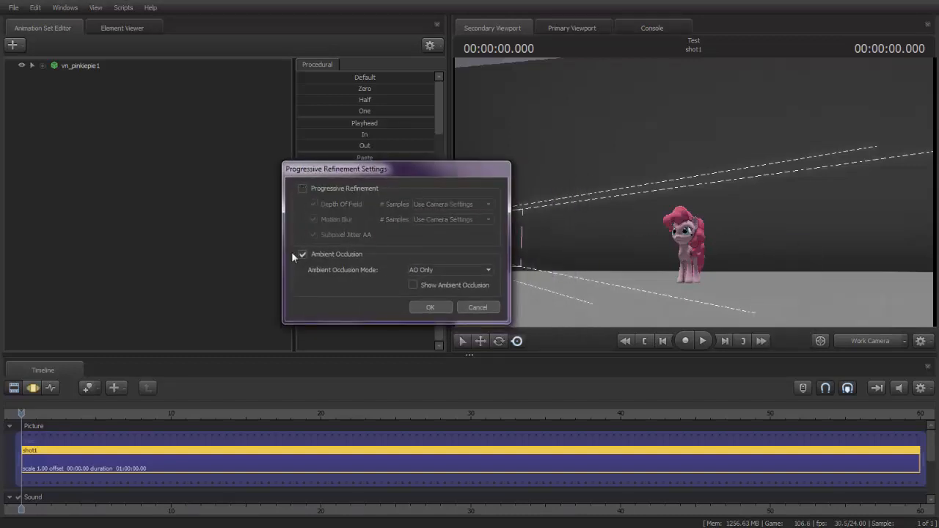
left_click(301, 253)
left_click(421, 303)
Fly the work camera in close to the pony to inspect the model
left_click_drag(660, 234, 681, 273)
key("w")
key("w")
key("w")
key("s")
key("w")
key("s")
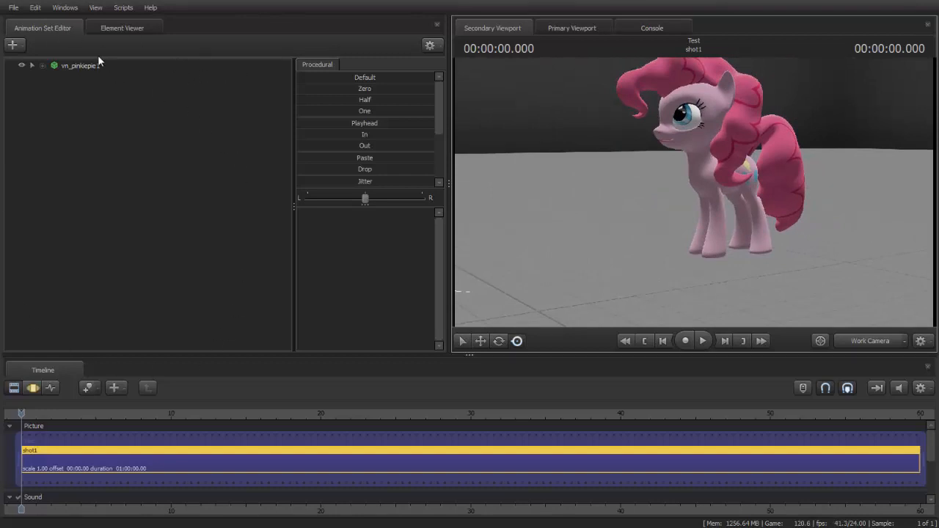
Look through the Face and Unknown control groups of vn_pinkiepie1, including the l_angry control
left_click(44, 65)
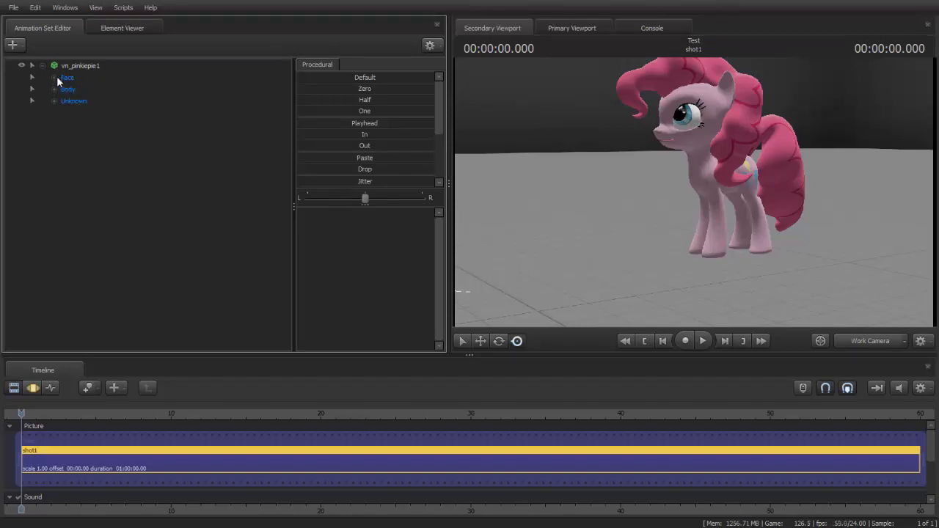
left_click(56, 77)
left_click(66, 89)
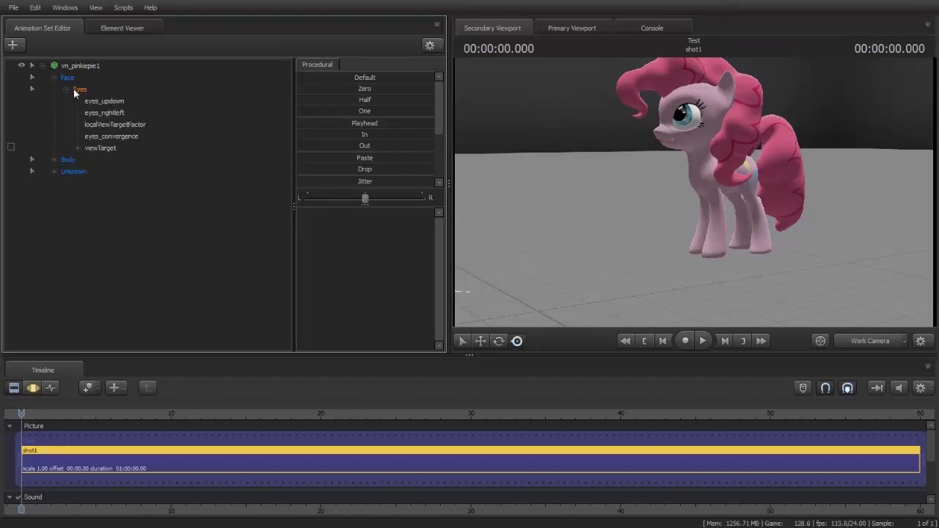
left_click(56, 77)
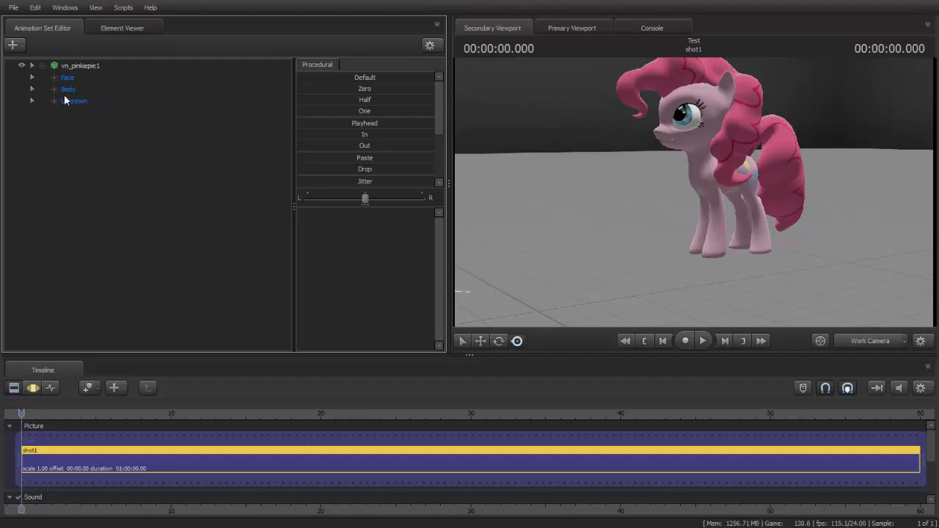
left_click(53, 100)
scroll(88, 183, "down", 5)
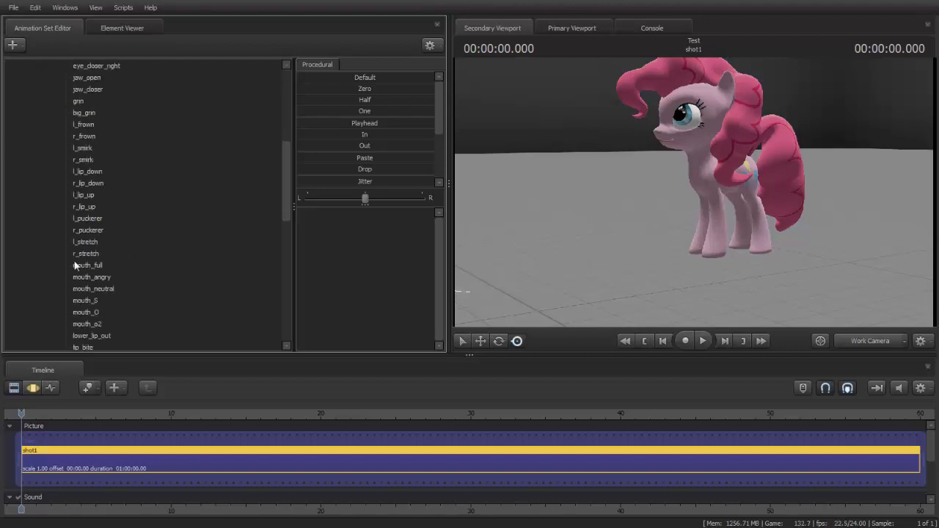
scroll(110, 202, "up", 5)
left_click(122, 110)
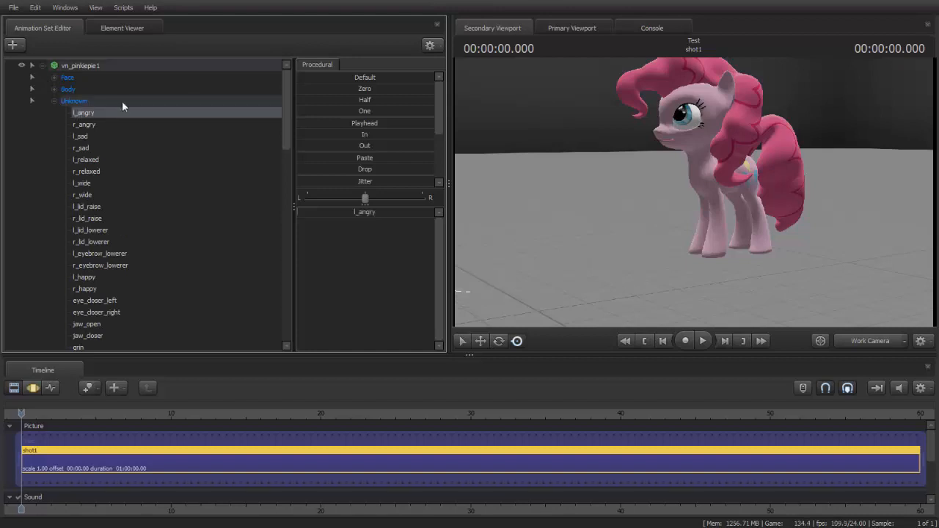
mouse_move(389, 212)
left_mouse_down()
mouse_move(408, 212)
mouse_move(390, 213)
left_mouse_up()
left_click(53, 100)
Inspect the pony's game model in the Element Viewer and return to the Animation Set Editor
left_click_drag(693, 193, 756, 187)
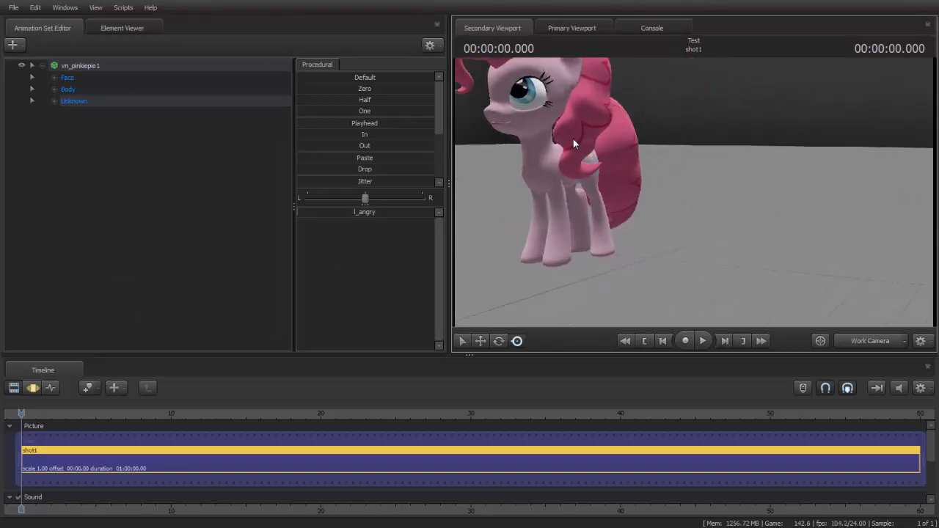
left_click(712, 198, "ctrl+shift")
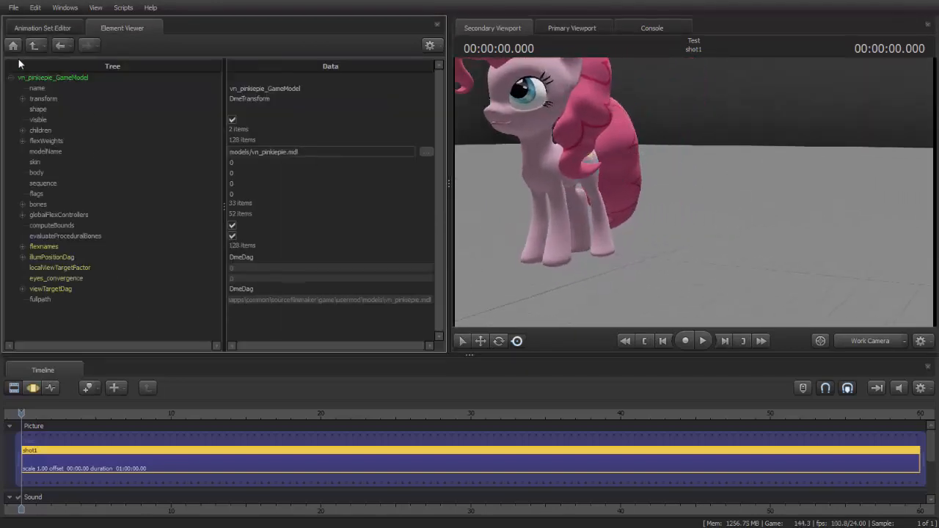
left_click(23, 32)
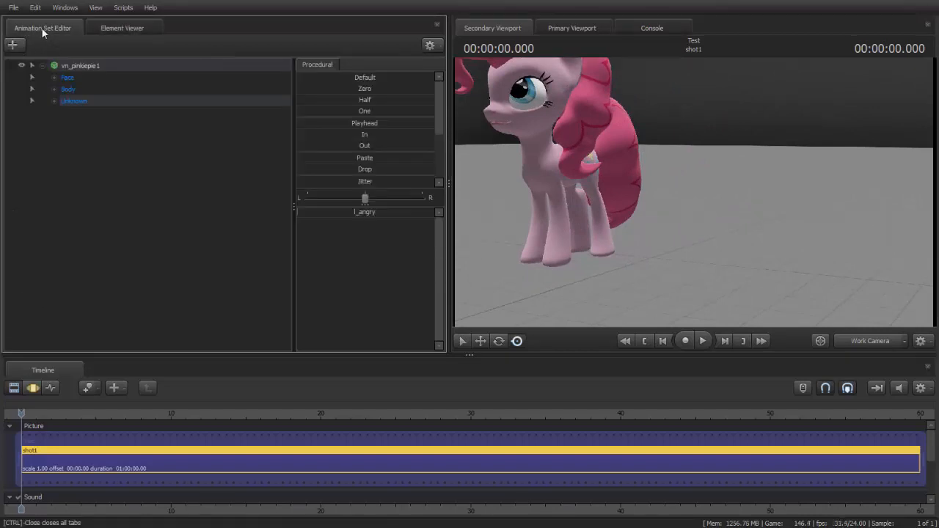
left_click(130, 24)
left_click(70, 29)
Select the entire vn_pinkiepie1 animation set and collapse its control groups
left_click(77, 64)
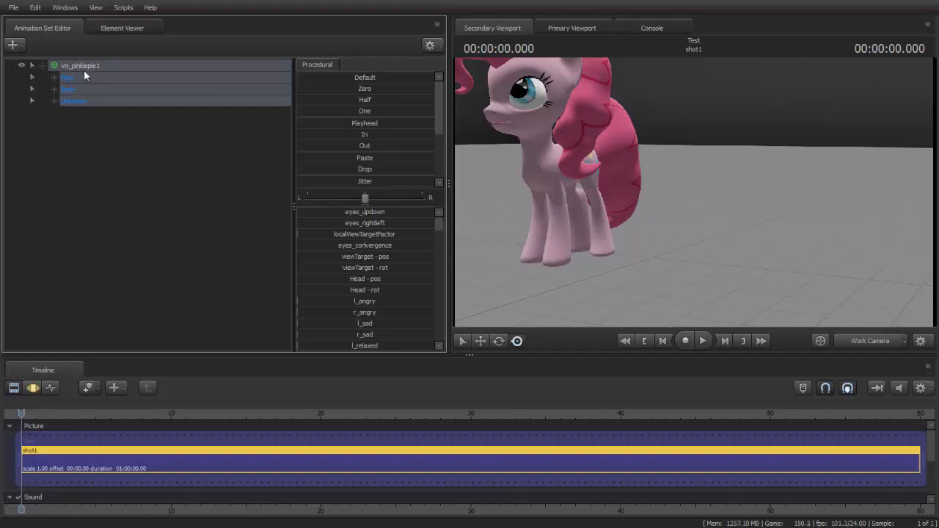
left_click(45, 66)
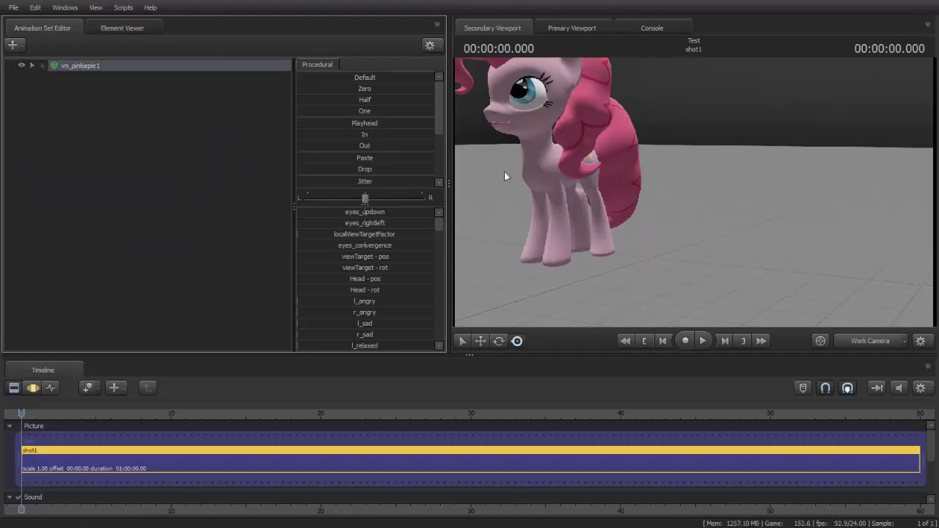
left_click_drag(696, 206, 758, 269)
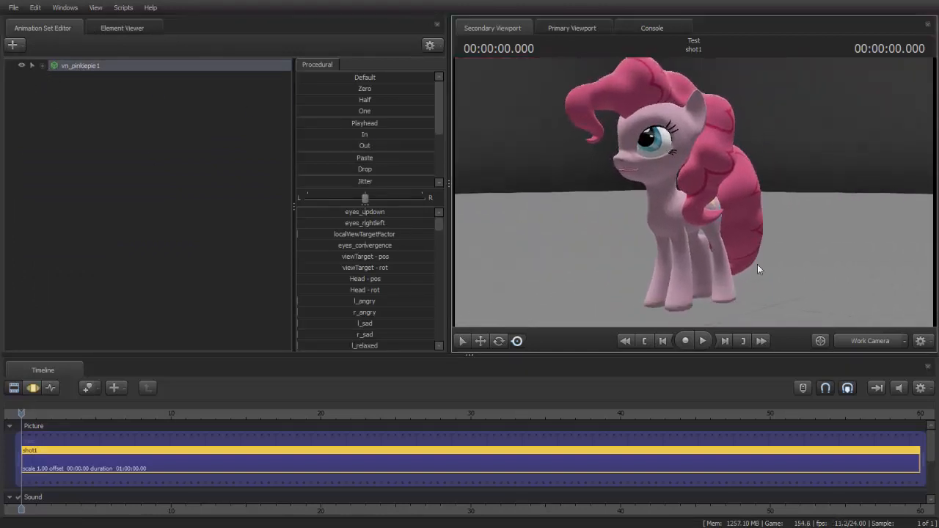
key("ctrl")
left_click_drag(811, 232, 168, 89)
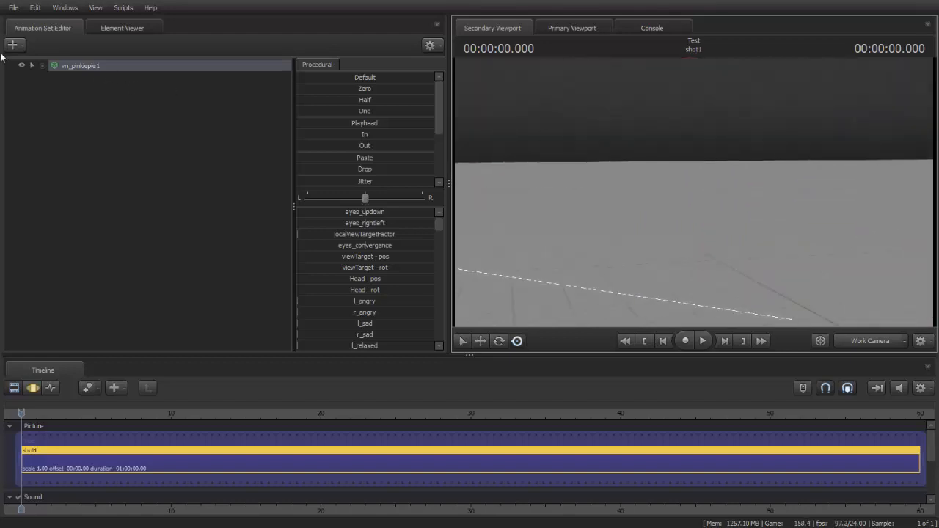
left_click_drag(656, 152, 609, 247)
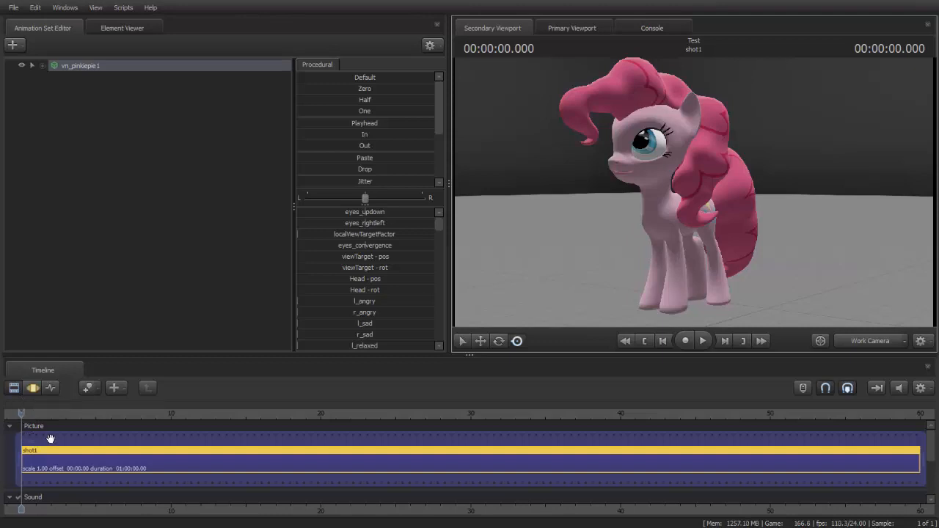
Switch the timeline to the Motion Editor and select the pony's rootTransform control in the viewport
left_click(30, 388)
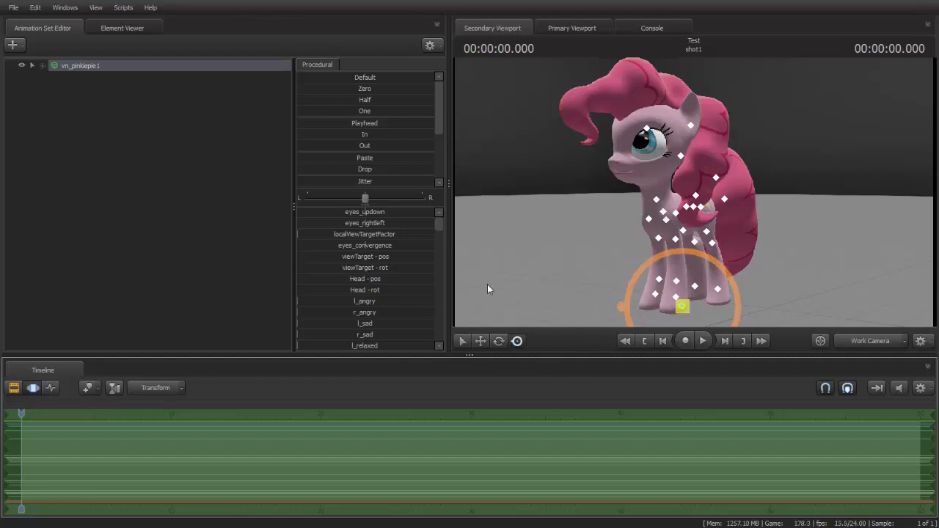
mouse_move(559, 200)
left_mouse_down()
mouse_move(593, 229)
mouse_move(603, 208)
mouse_move(568, 217)
mouse_move(571, 192)
left_mouse_up()
key("s")
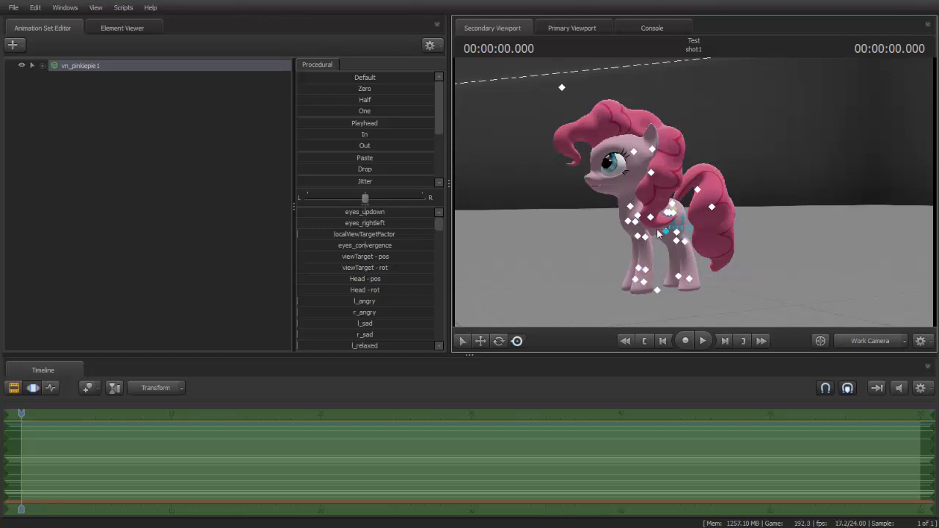
left_click(656, 289)
left_click(655, 289)
left_click(659, 291)
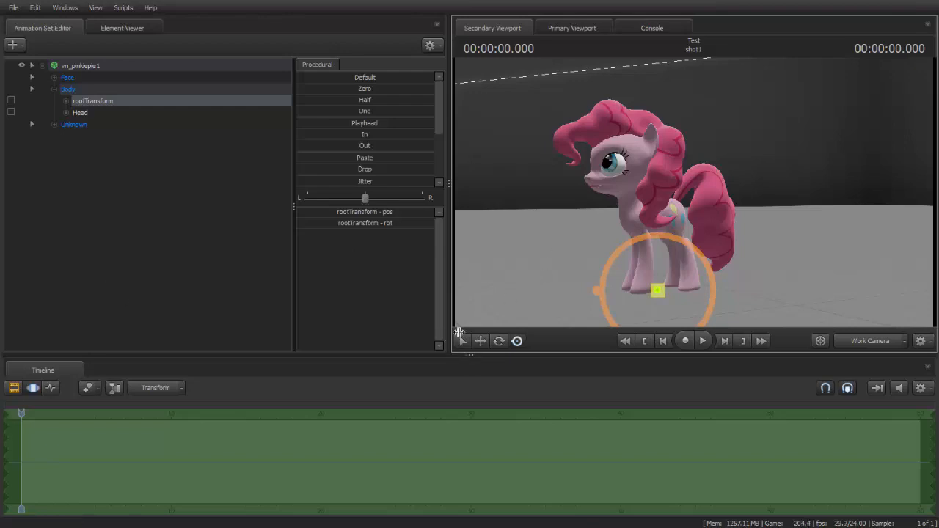
Display the Move and Rotate manipulators on the pony's rootTransform and view them from different angles
left_click(480, 341)
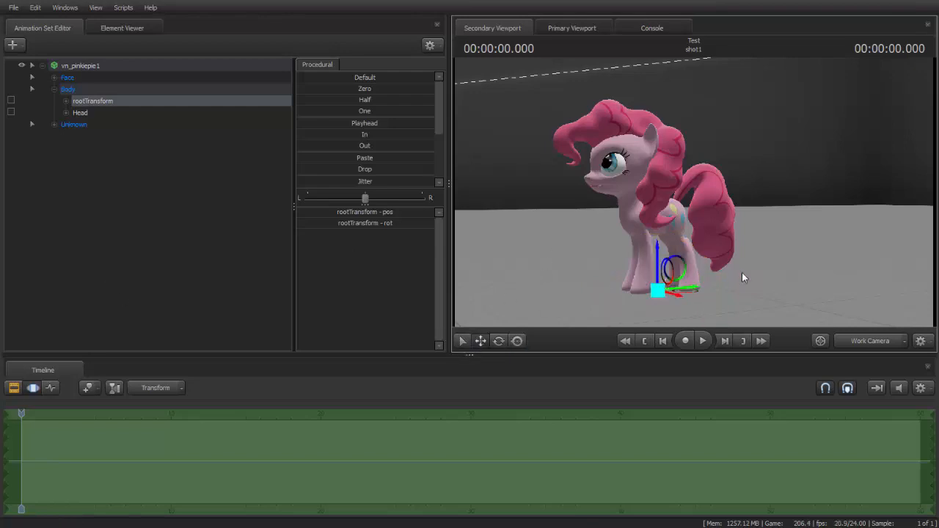
left_click_drag(742, 272, 757, 281)
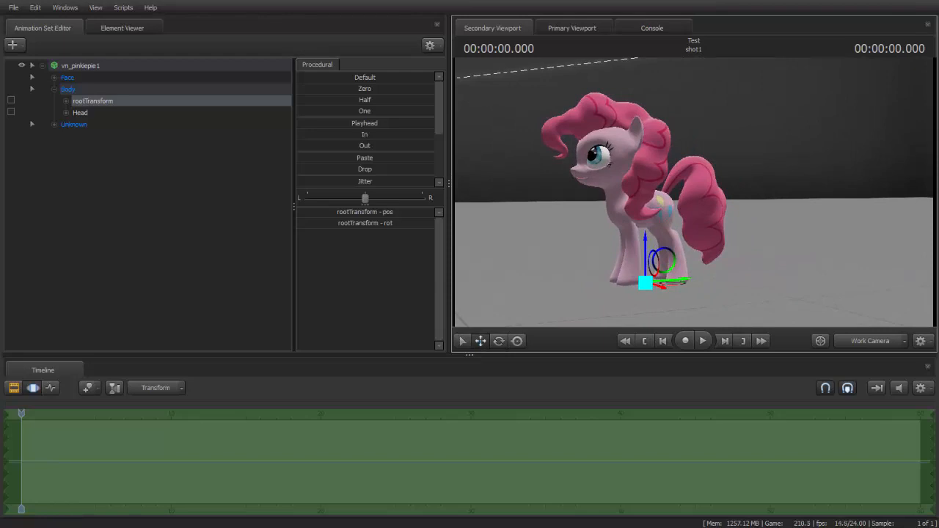
left_click_drag(757, 282, 767, 277)
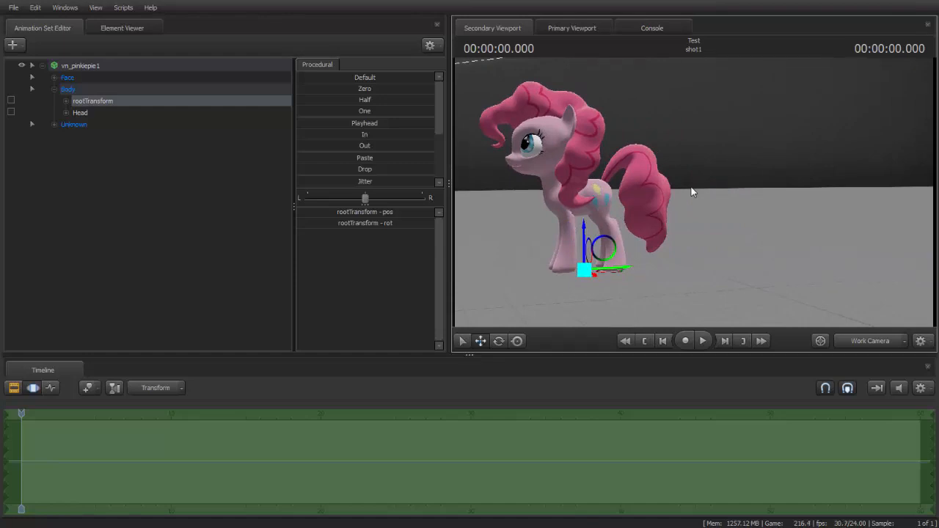
left_click_drag(692, 192, 687, 193)
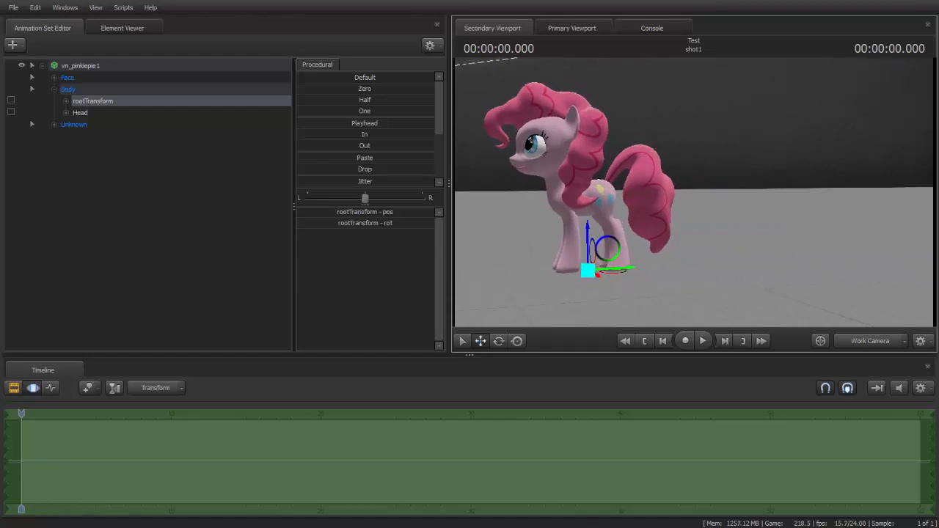
left_click(498, 340)
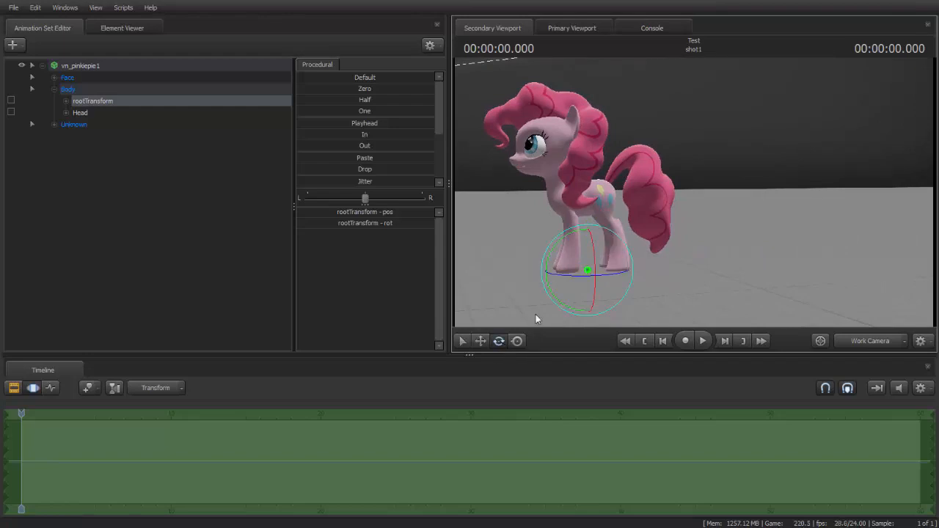
Shift and raise the whole pony with the Move tool on its rootTransform control
left_click(480, 340)
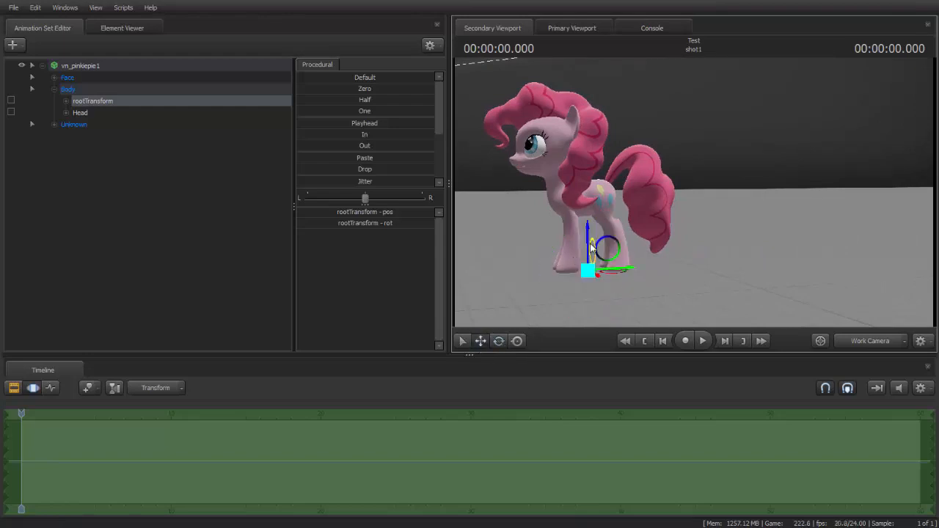
left_click_drag(588, 246, 608, 267)
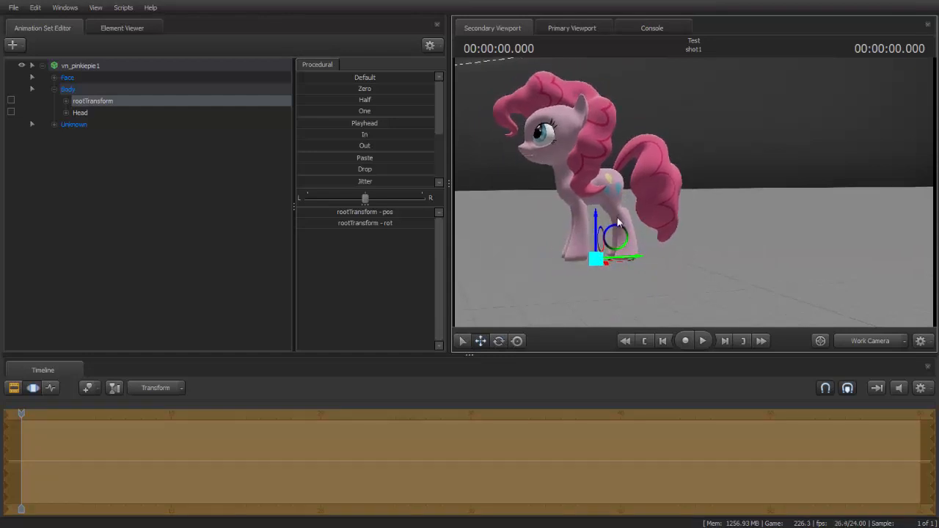
mouse_move(598, 229)
left_mouse_down()
mouse_move(598, 184)
mouse_move(598, 210)
left_mouse_up()
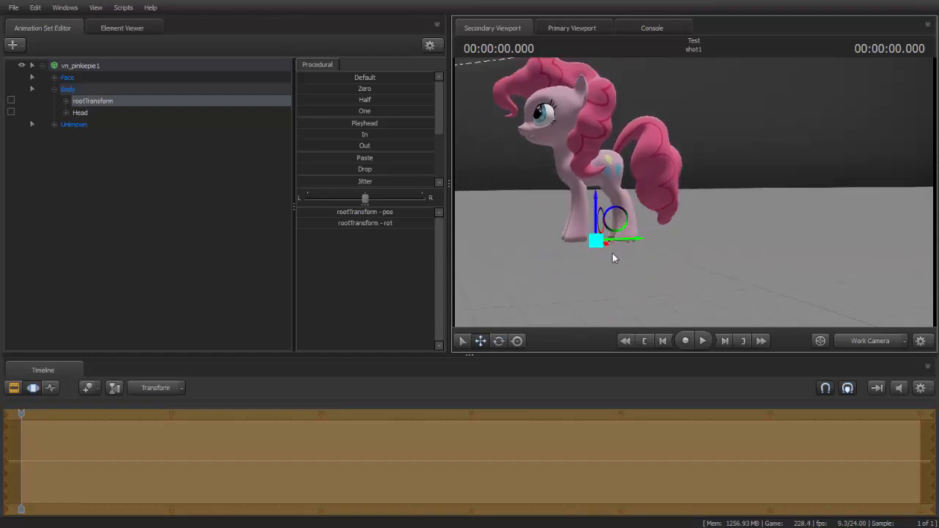
left_click_drag(614, 264, 653, 250)
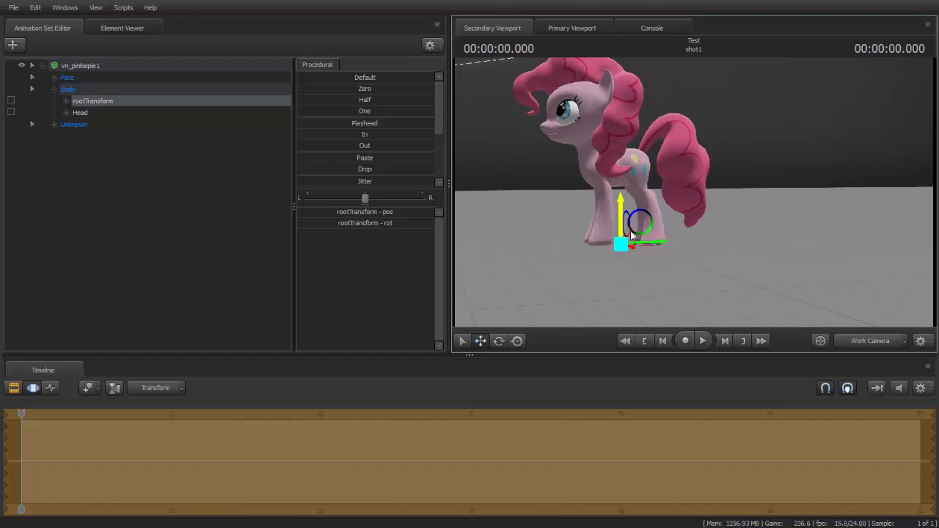
left_click_drag(647, 233, 726, 236)
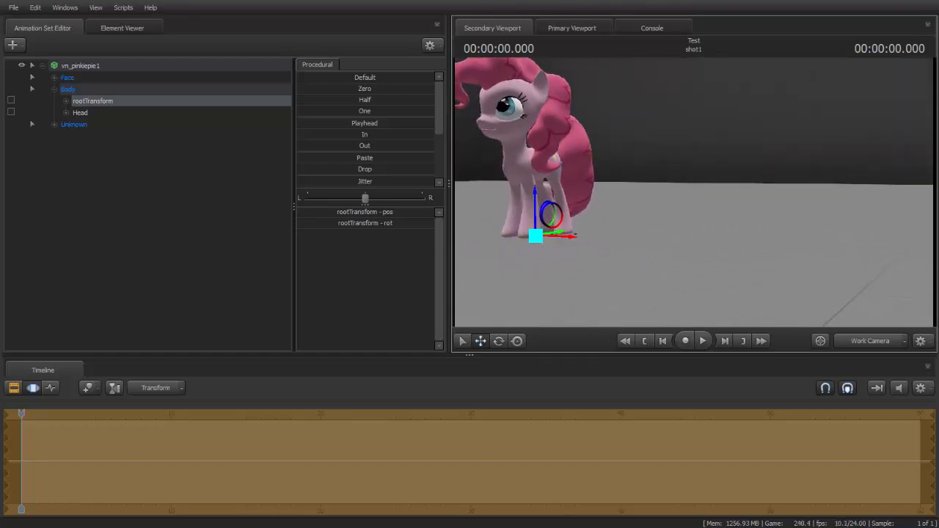
Lower the pony and fine-tune its height above the floor along rootTransform's vertical axis
left_click_drag(537, 197, 506, 290)
left_click_drag(642, 250, 641, 238)
left_click_drag(641, 238, 692, 192)
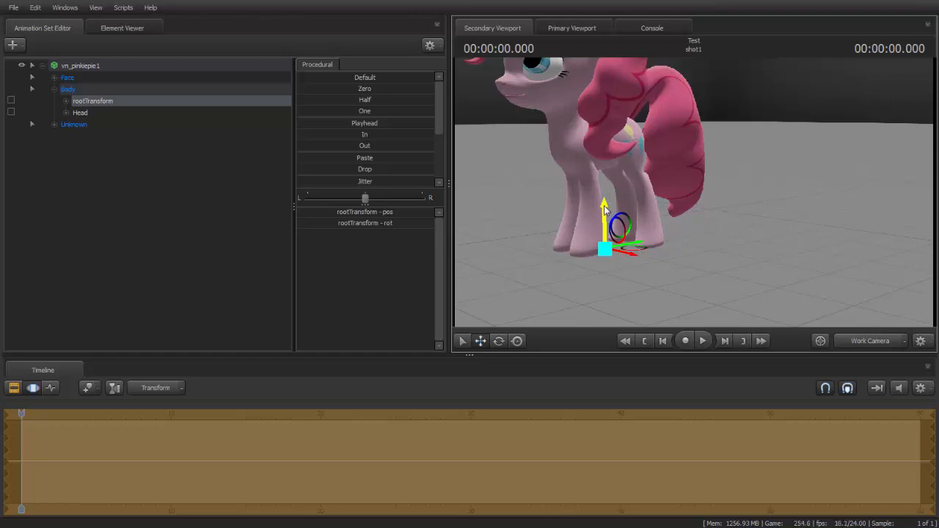
left_click_drag(720, 190, 644, 234)
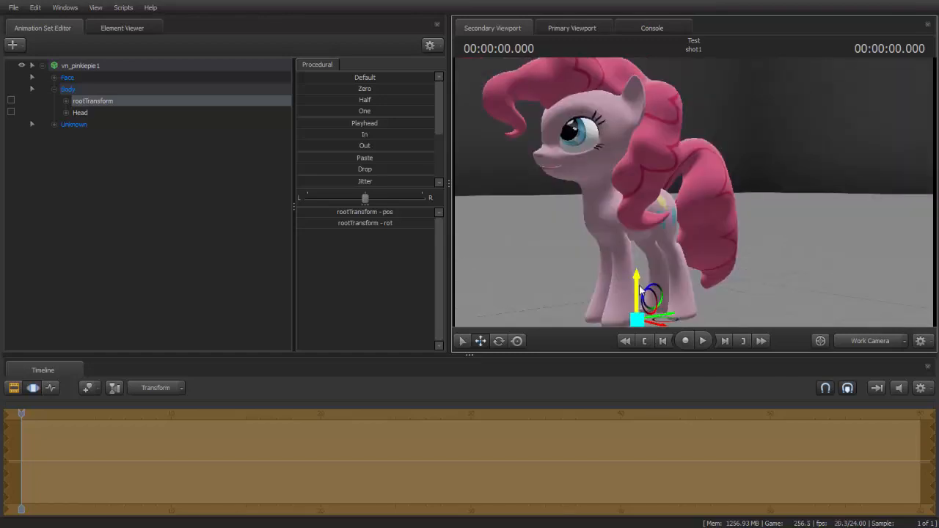
left_click_drag(717, 255, 613, 195)
mouse_move(619, 241)
left_mouse_down()
mouse_move(639, 350)
mouse_move(620, 195)
mouse_move(636, 246)
left_mouse_up()
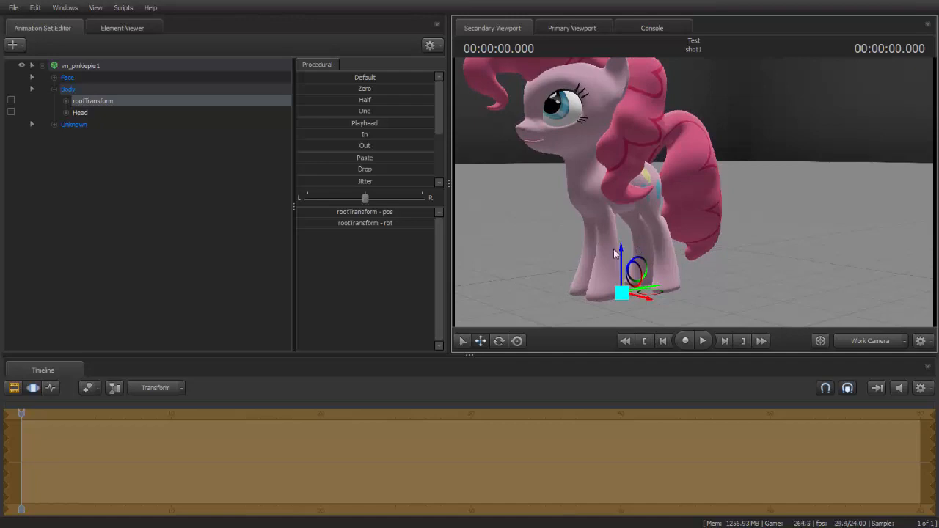
Try rotating the whole pony around several rootTransform axes with the Rotate tool and undo the rotations
left_click(498, 342)
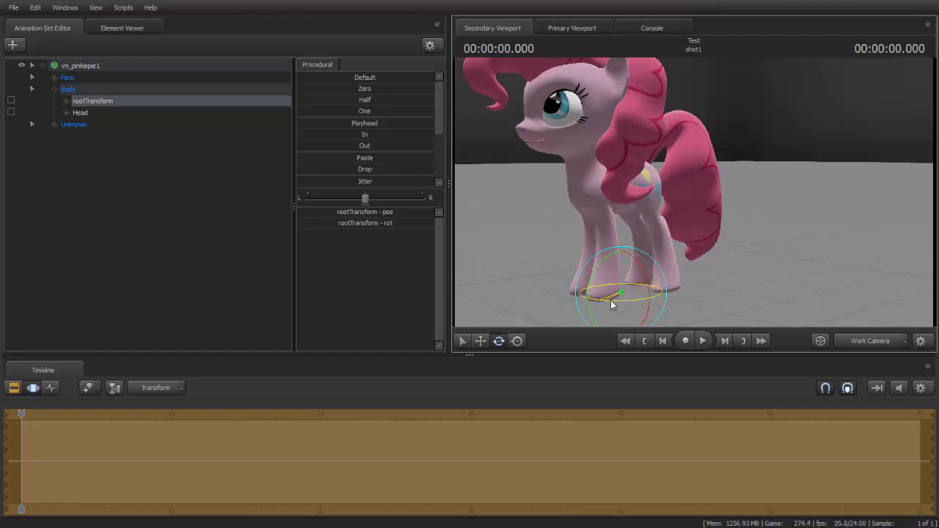
mouse_move(608, 306)
left_mouse_down()
mouse_move(649, 302)
mouse_move(596, 297)
mouse_move(618, 267)
mouse_move(621, 292)
left_mouse_up()
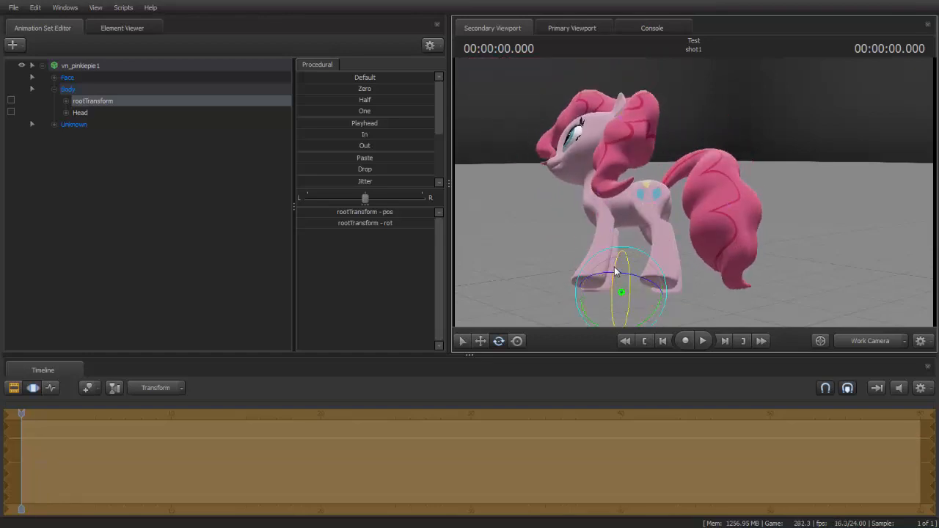
left_click_drag(614, 272, 616, 307)
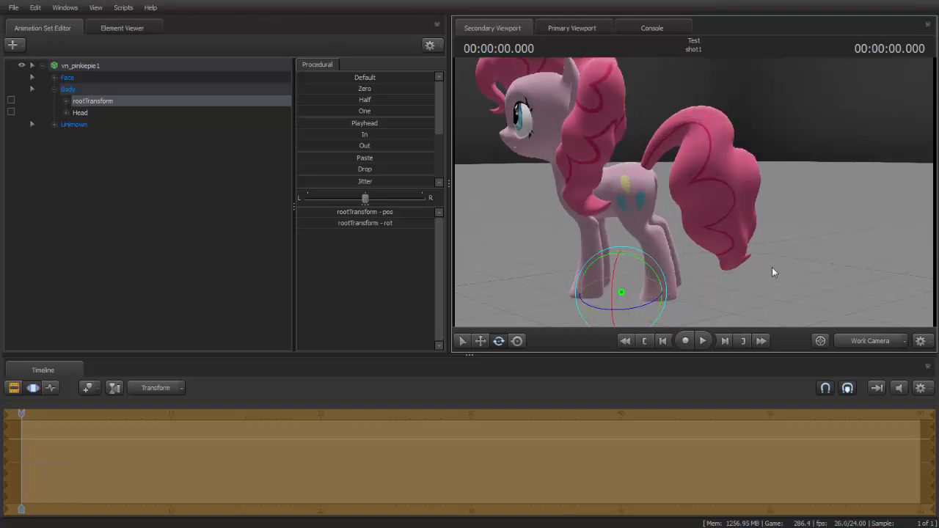
left_click_drag(772, 269, 743, 273)
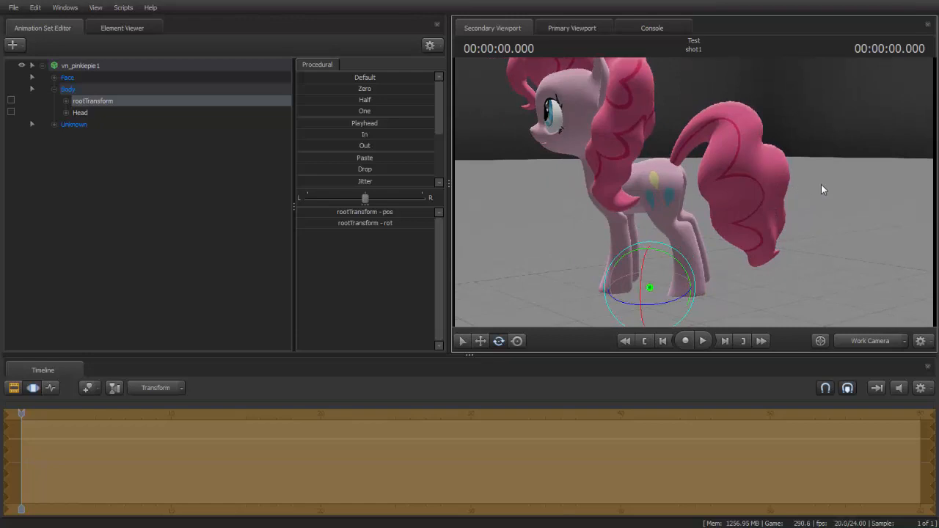
left_click_drag(851, 192, 866, 198)
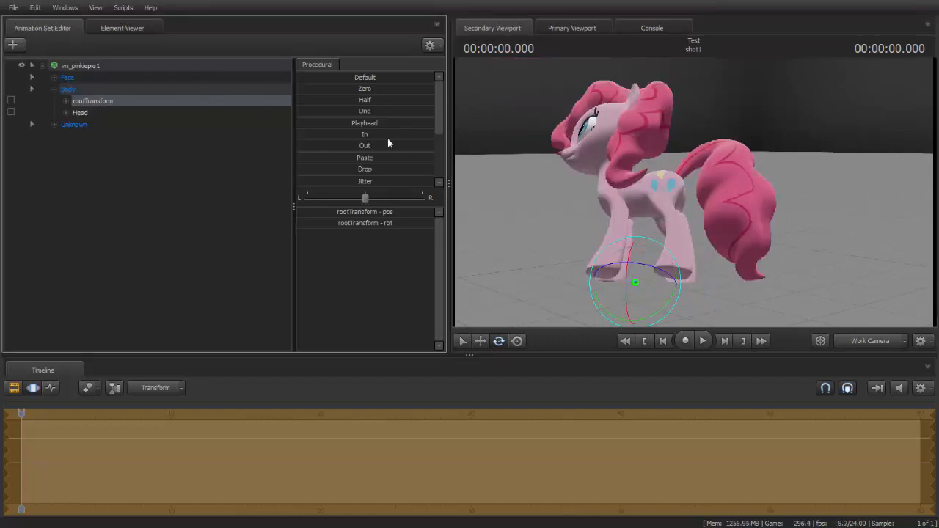
key("ctrl")
left_click_drag(648, 190, 646, 190, "alt")
left_click_drag(795, 193, 458, 167)
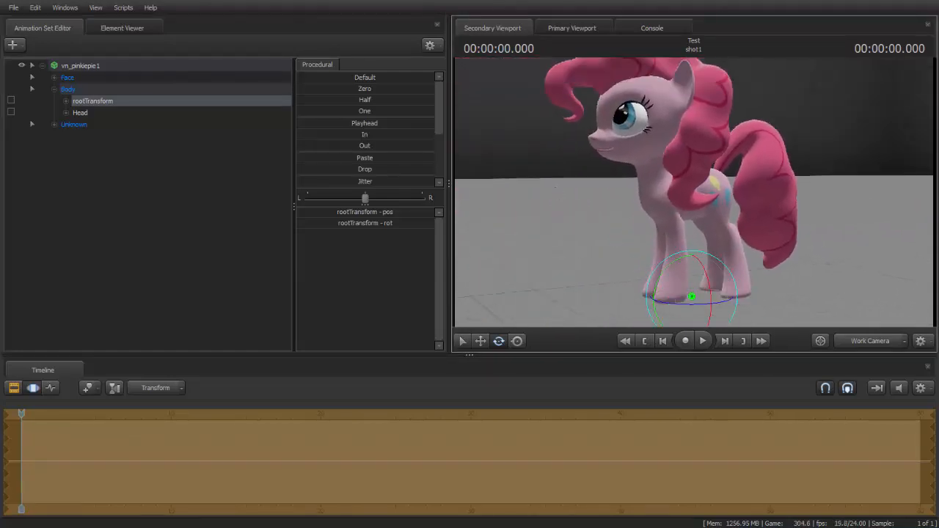
left_click_drag(636, 192, 682, 188)
key("super")
left_click(210, 4)
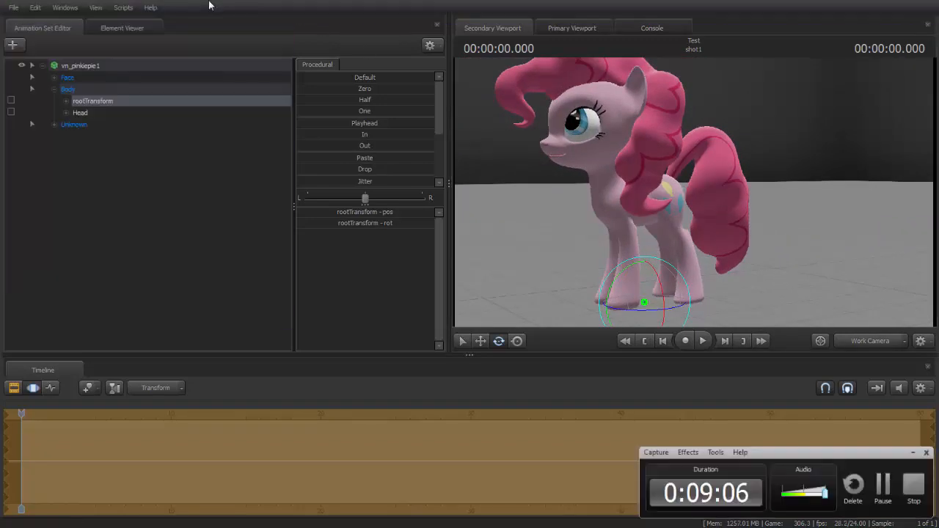
left_click_drag(513, 160, 572, 189)
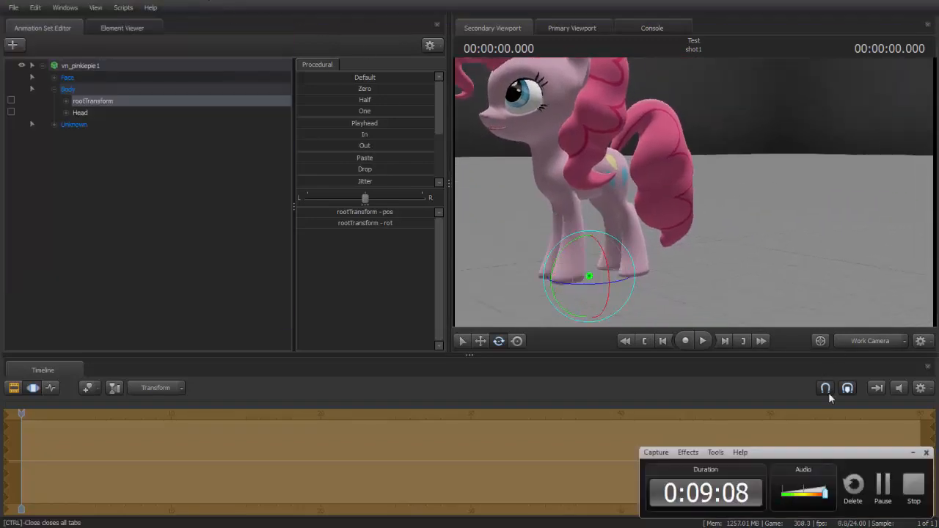
left_click(913, 453)
Frame the rootTransform control in the viewport and tilt the pony slightly with the Rotate tool
left_click_drag(631, 198, 691, 189)
key("s")
key("w")
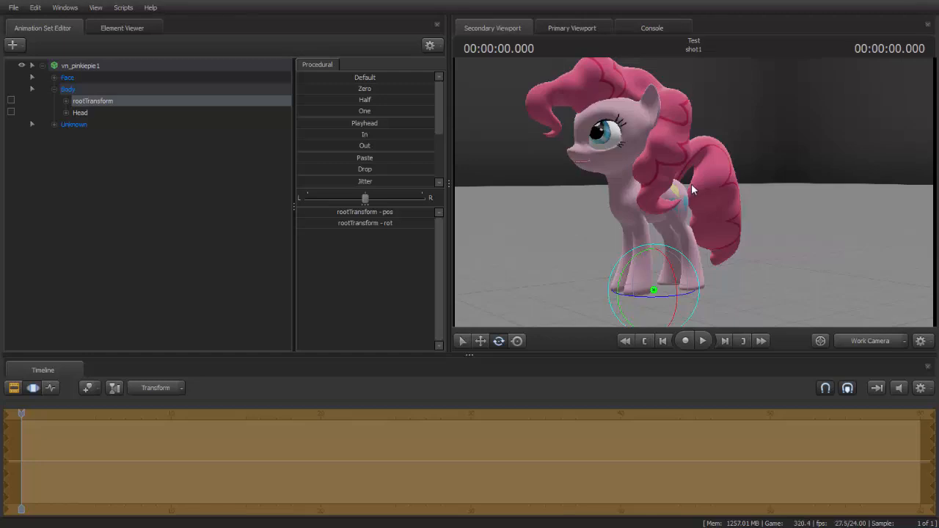
left_click_drag(811, 248, 853, 248)
key("f")
left_click_drag(738, 201, 732, 212)
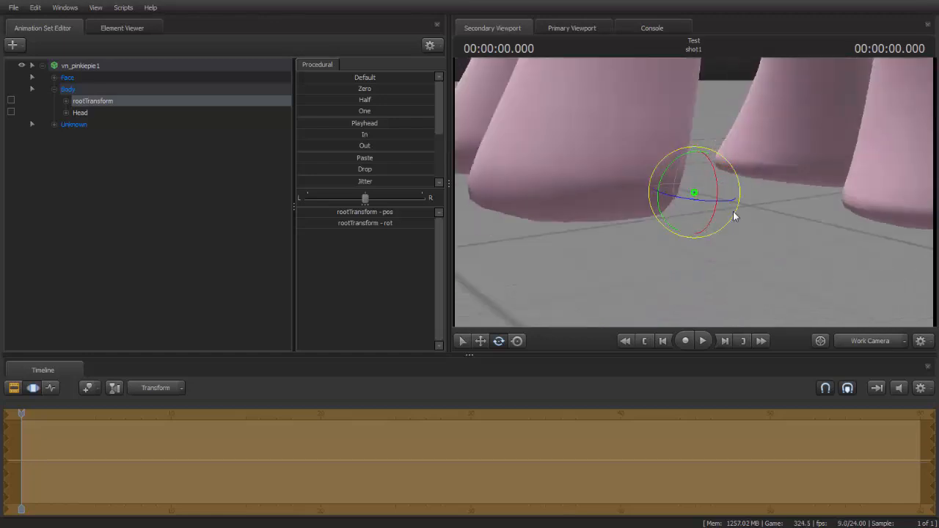
left_click_drag(758, 256, 706, 234)
key("s")
key("w")
key("w")
key("s")
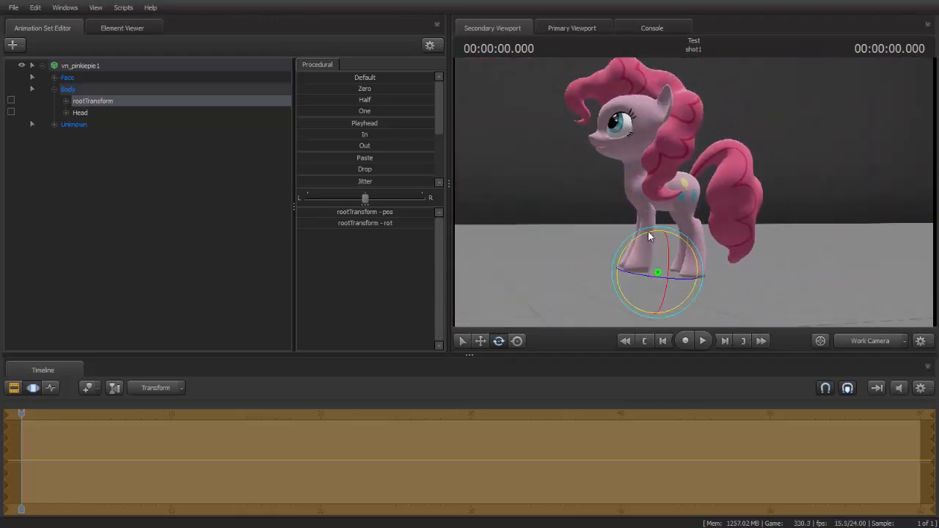
left_click_drag(648, 232, 643, 234)
Select the entire vn_pinkiepie1 animation set and show its curves in the Graph Editor, zoomed in slightly
left_click(87, 65)
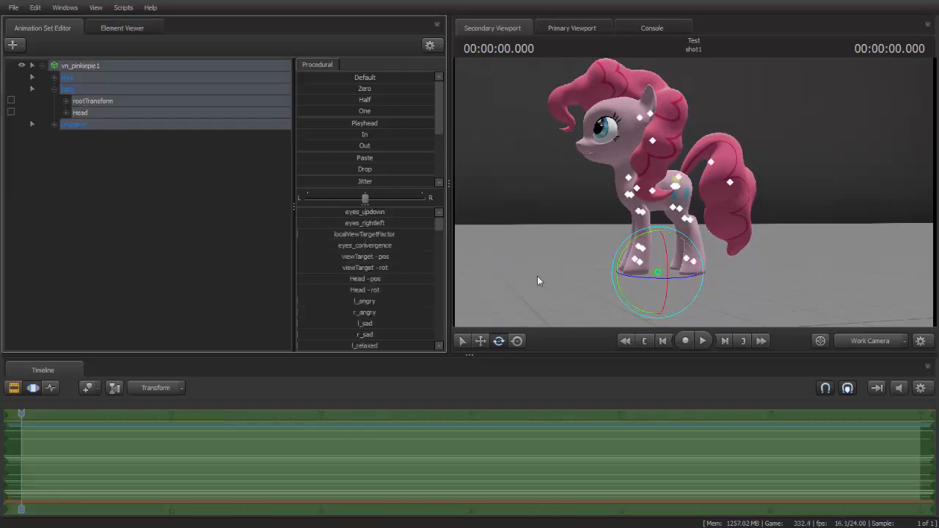
left_click(55, 387)
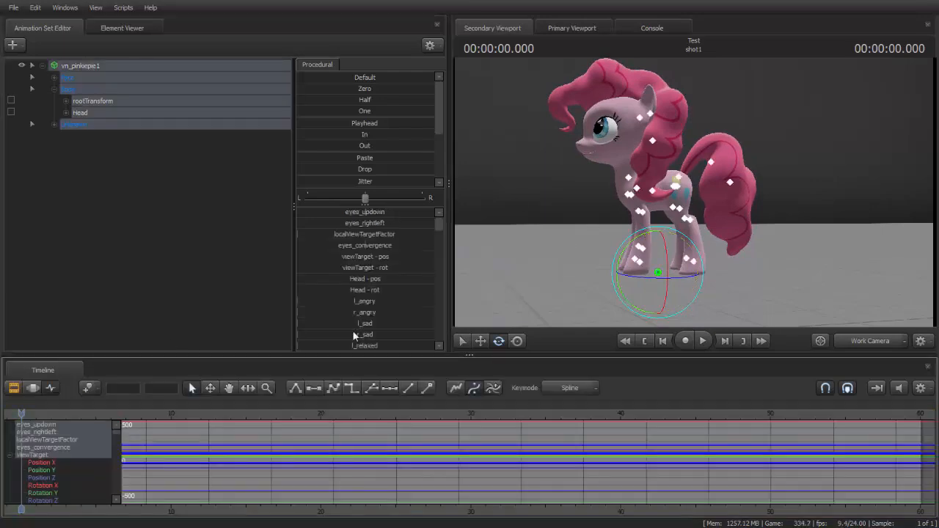
left_click_drag(513, 253, 546, 254)
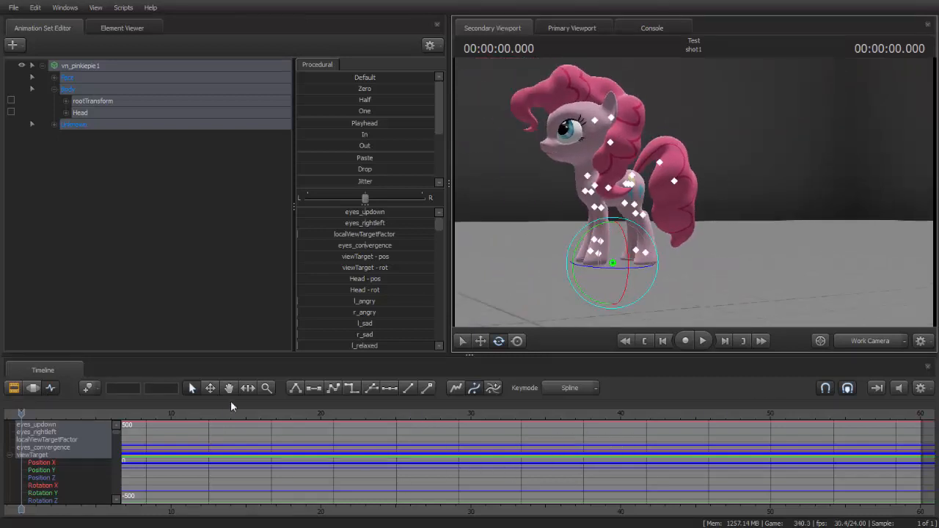
scroll(215, 488, "down", 2)
scroll(216, 486, "up", 3)
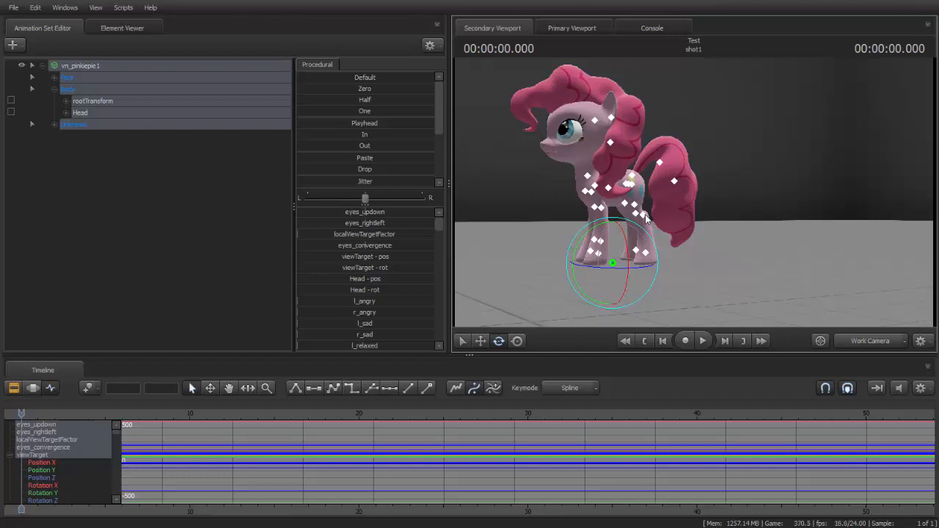
Clear the selection and pick the pony's Neck bone in the viewport
key("w")
left_click_drag(782, 269, 782, 229)
left_click(752, 277)
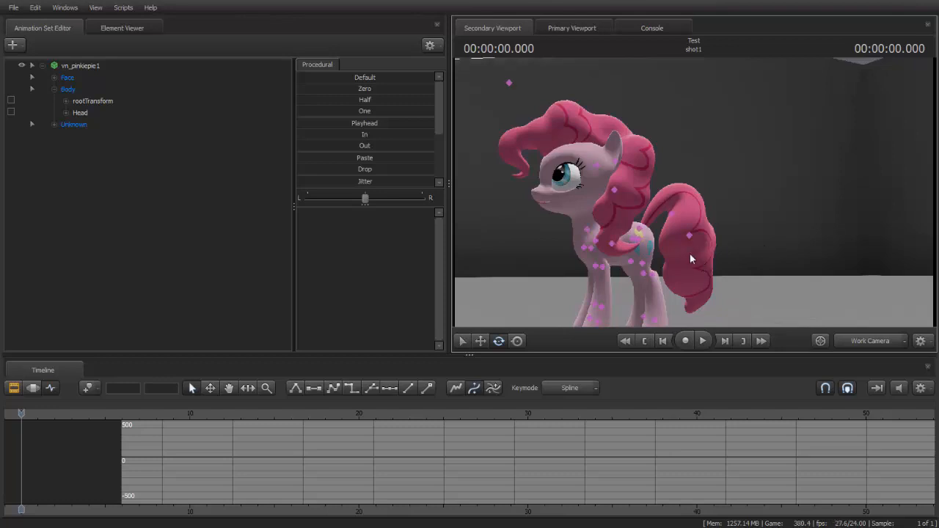
left_click_drag(776, 196, 656, 206)
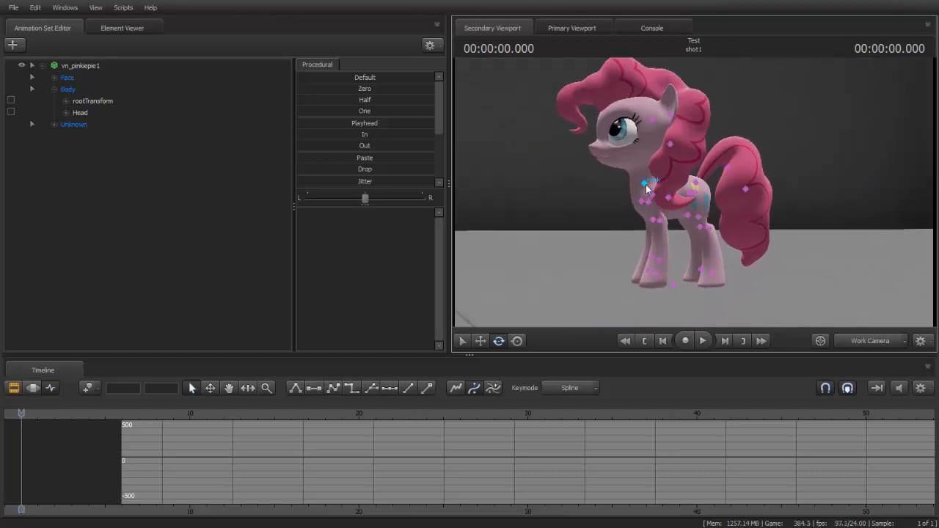
left_click(645, 187)
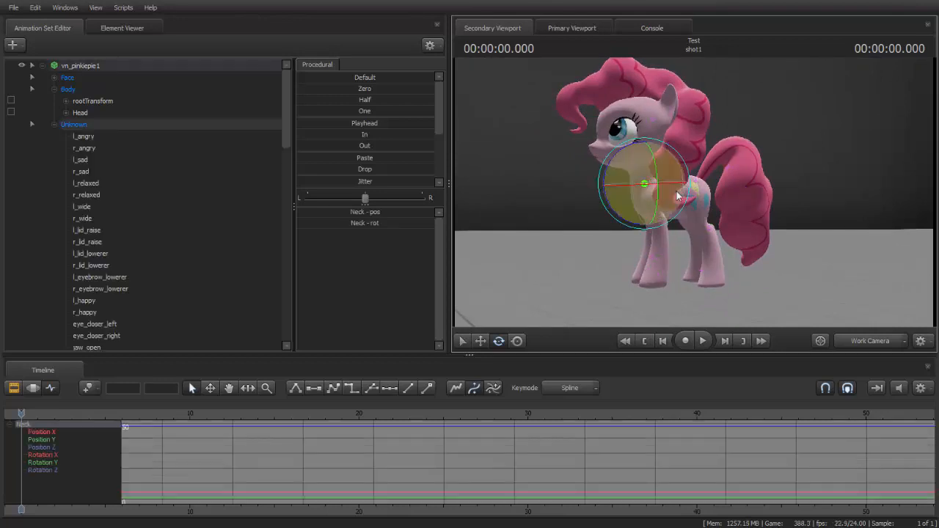
Shift the Neck bone slightly with the Move tool and undo the last adjustment
key("w")
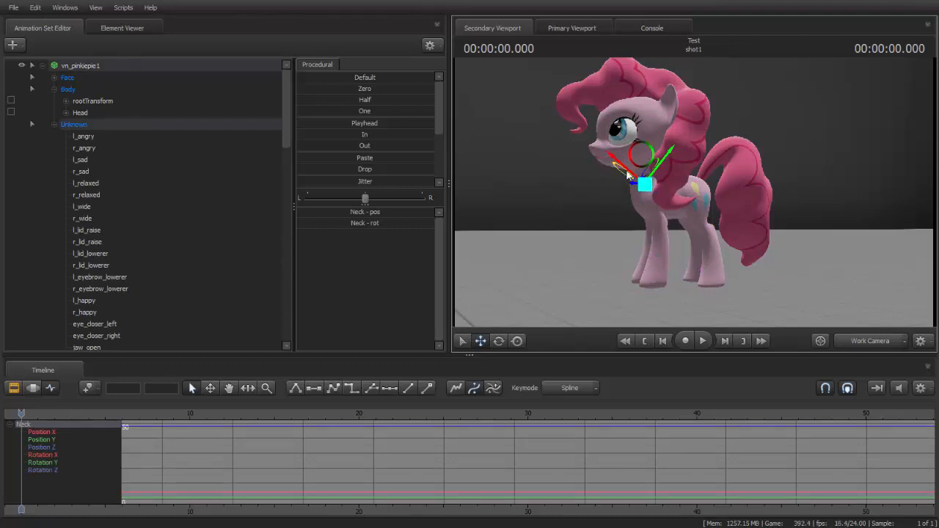
mouse_move(628, 172)
left_mouse_down()
mouse_move(622, 160)
mouse_move(622, 168)
left_mouse_up()
key("ctrl+z")
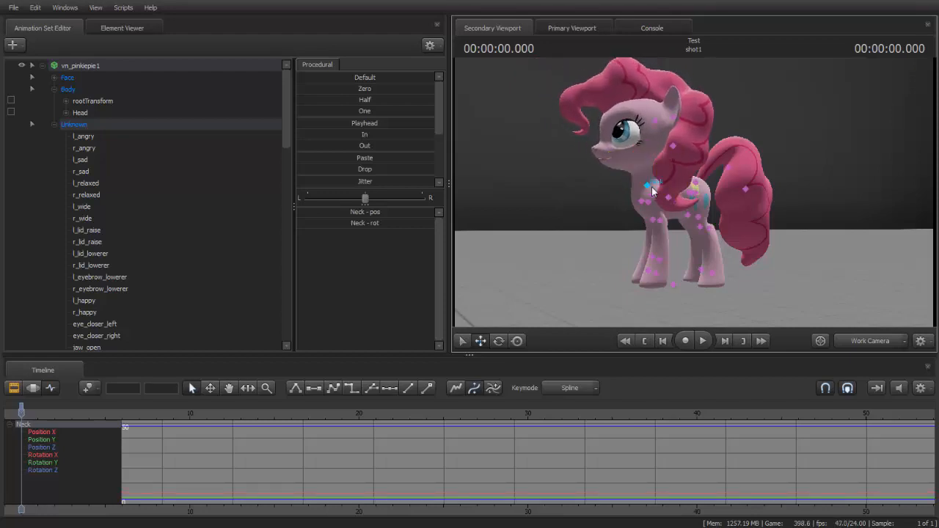
Rotate the pony's Neck bone slightly with the Rotate tool at the start of the shot
left_click(499, 341)
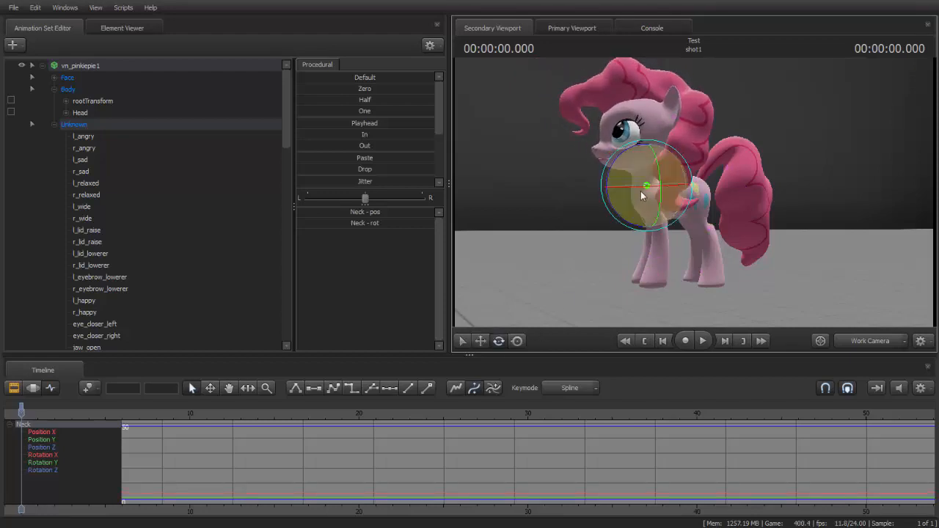
left_click_drag(655, 173, 658, 158)
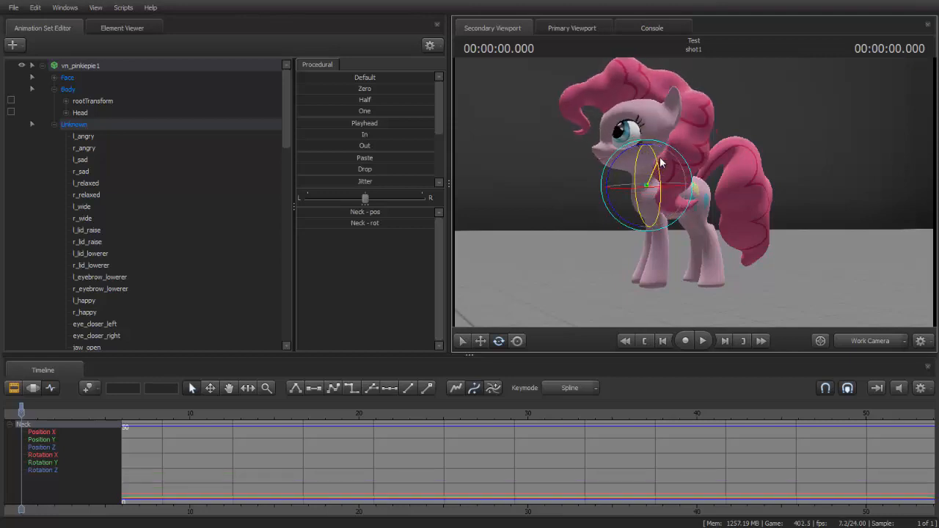
left_click_drag(732, 245, 775, 270)
left_click_drag(738, 195, 695, 196)
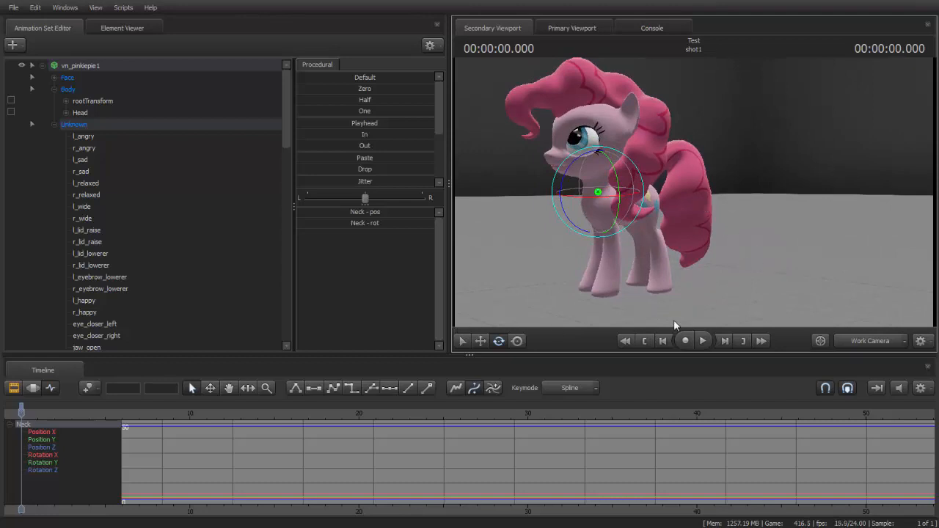
Select the rootTransform control at the pony's feet and add a keyframe for it at frame 0
left_click(226, 389)
left_click_drag(236, 461, 419, 477)
left_click_drag(746, 259, 679, 296)
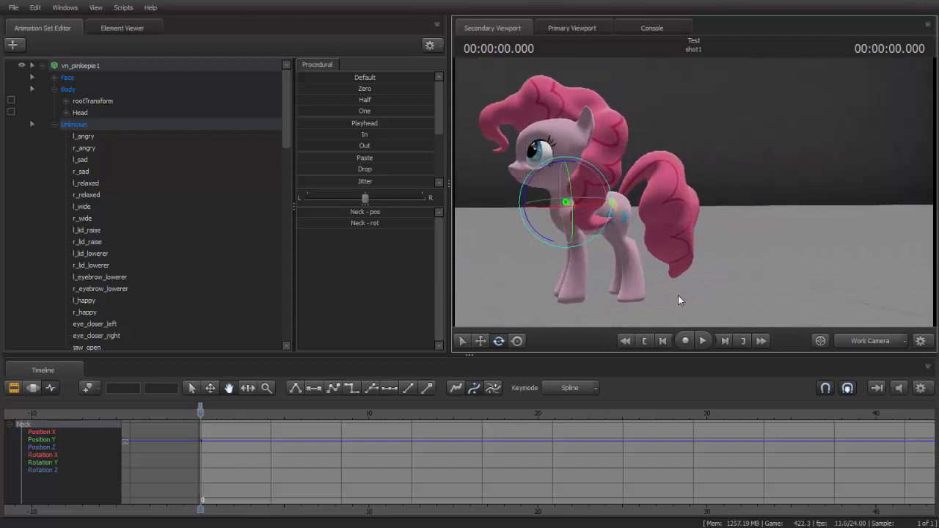
key("ctrl")
left_click_drag(721, 247, 686, 241)
key("s")
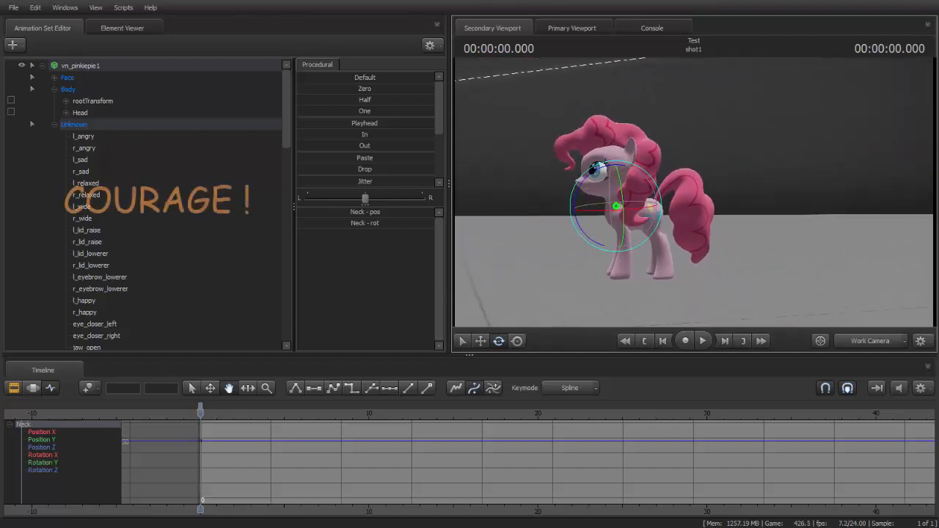
left_click_drag(714, 188, 700, 191)
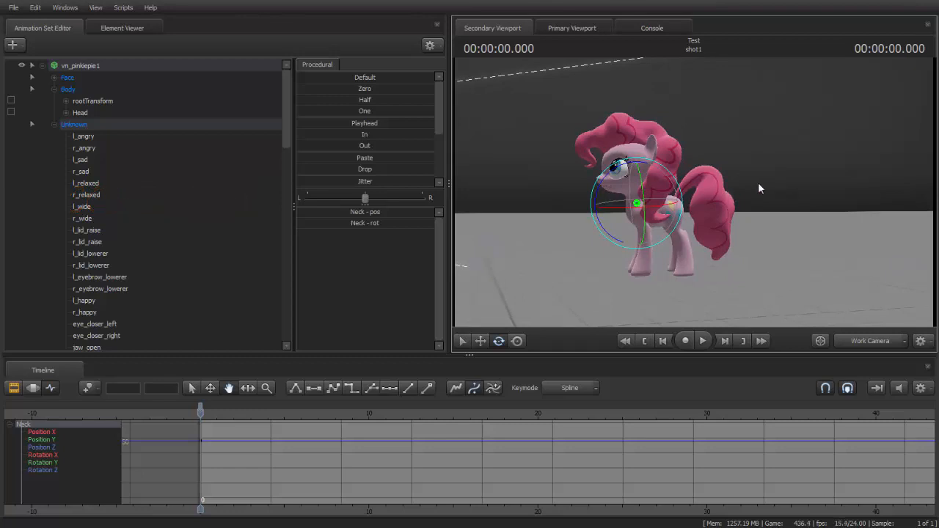
left_click_drag(777, 205, 641, 279)
left_click(639, 286)
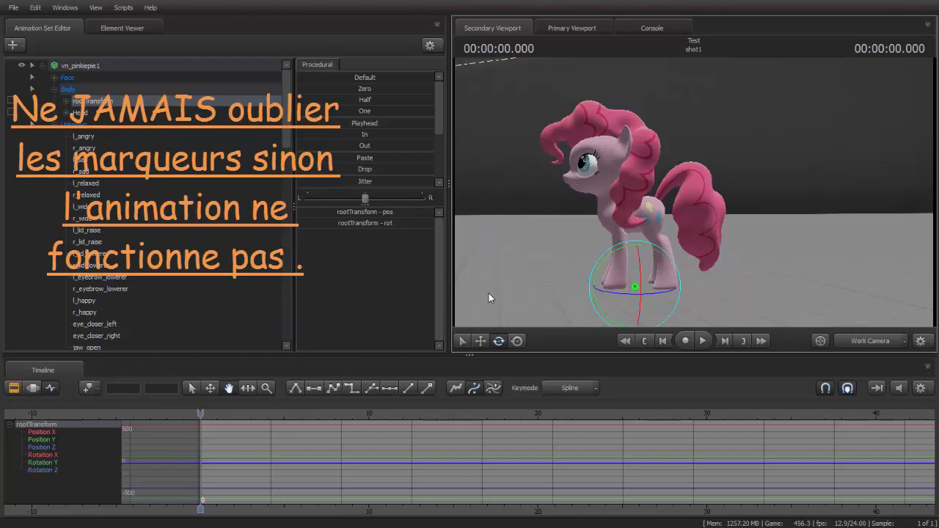
left_click(88, 387)
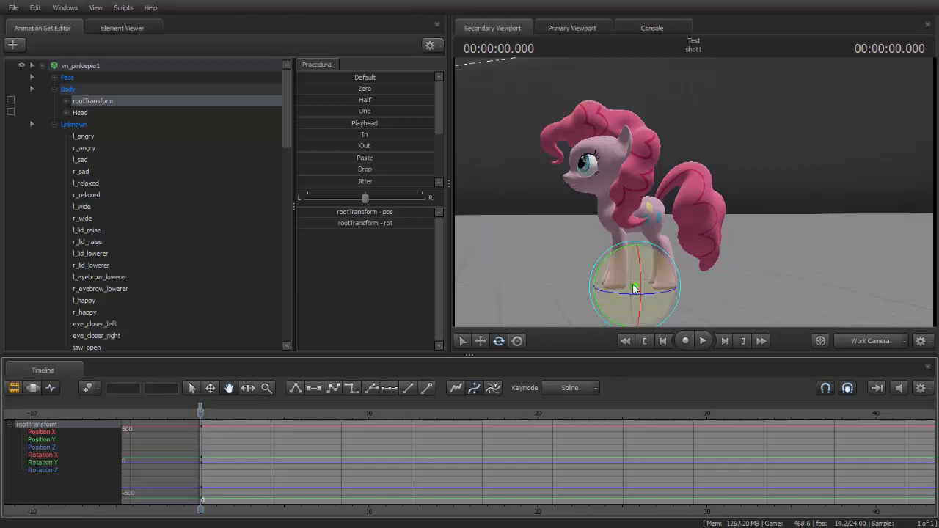
Place the playhead at frame 119, about 4.958 seconds into the shot
key("ctrl")
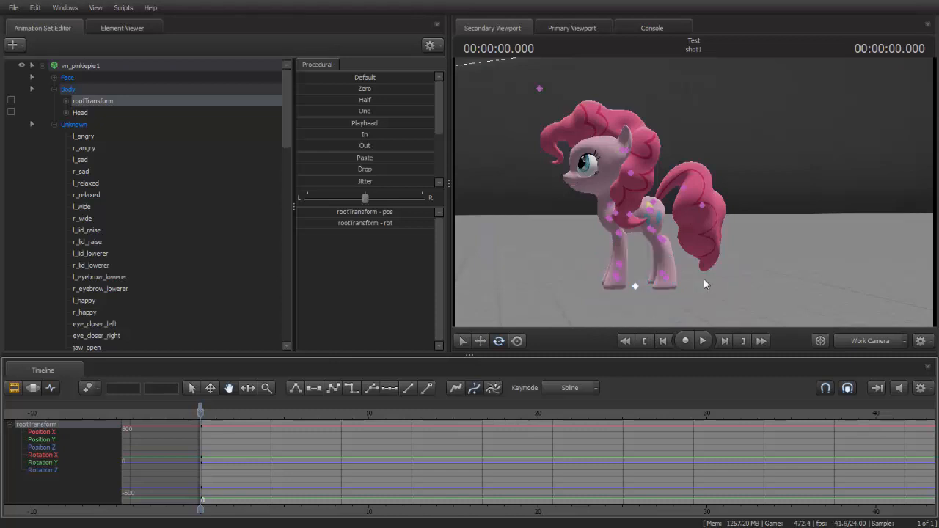
key("ctrl")
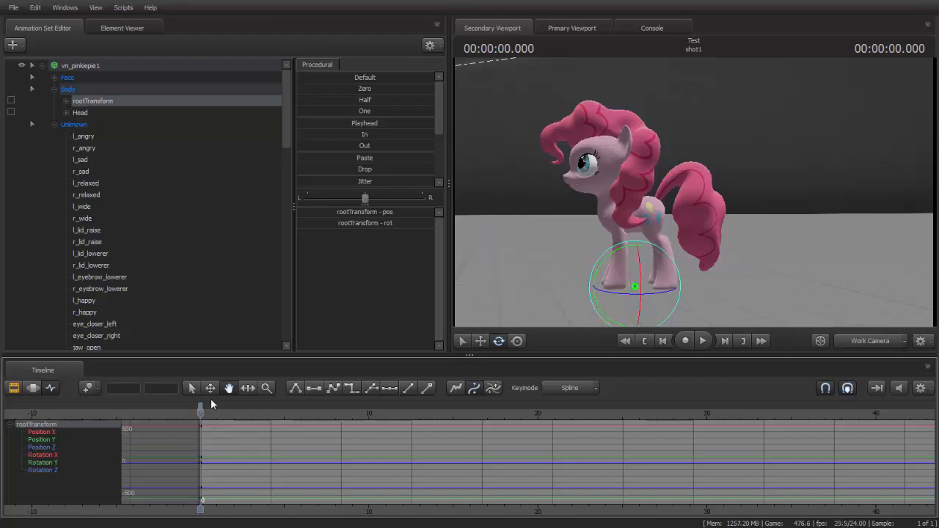
left_click_drag(200, 412, 283, 412)
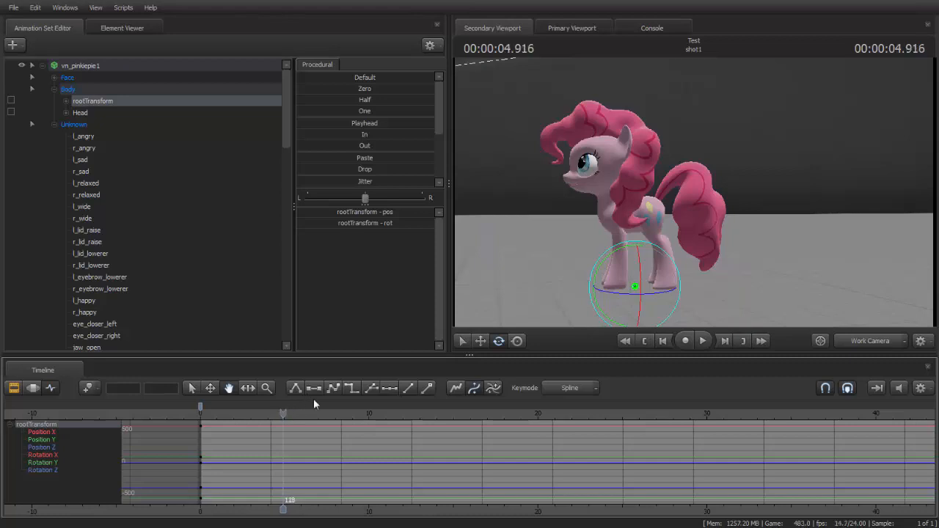
left_click(759, 342)
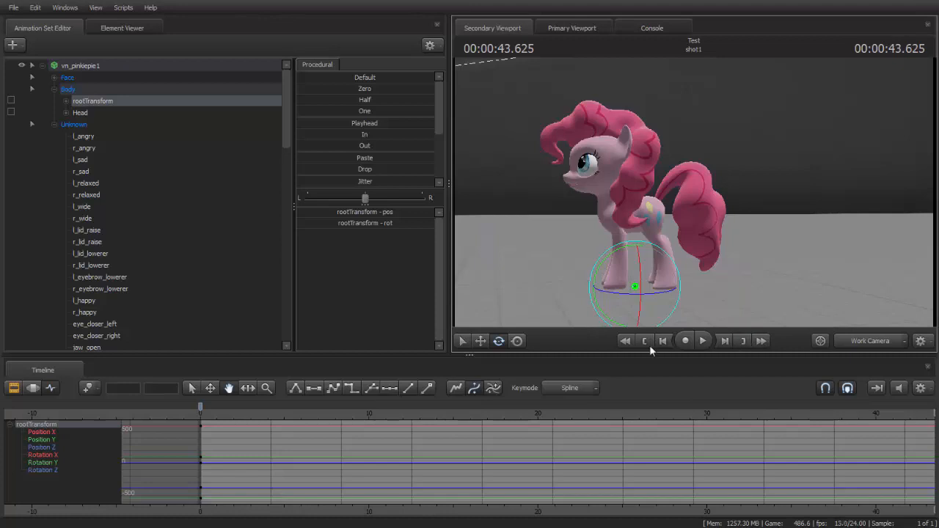
left_click_drag(292, 418, 283, 416)
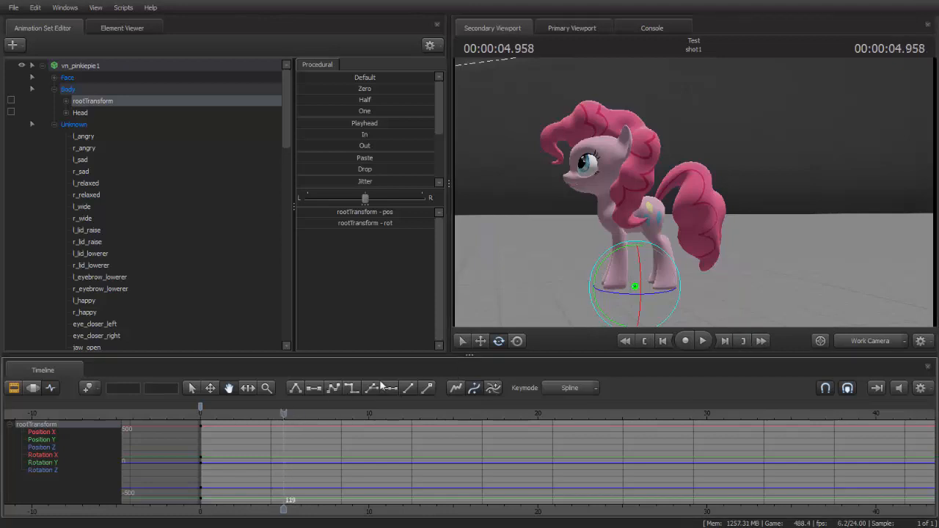
Move the pony's rootTransform forward along its green axis with the Move tool at frame 119
key("s")
mouse_move(550, 308)
left_mouse_down()
mouse_move(539, 305)
mouse_move(549, 307)
left_mouse_up()
left_click(481, 341)
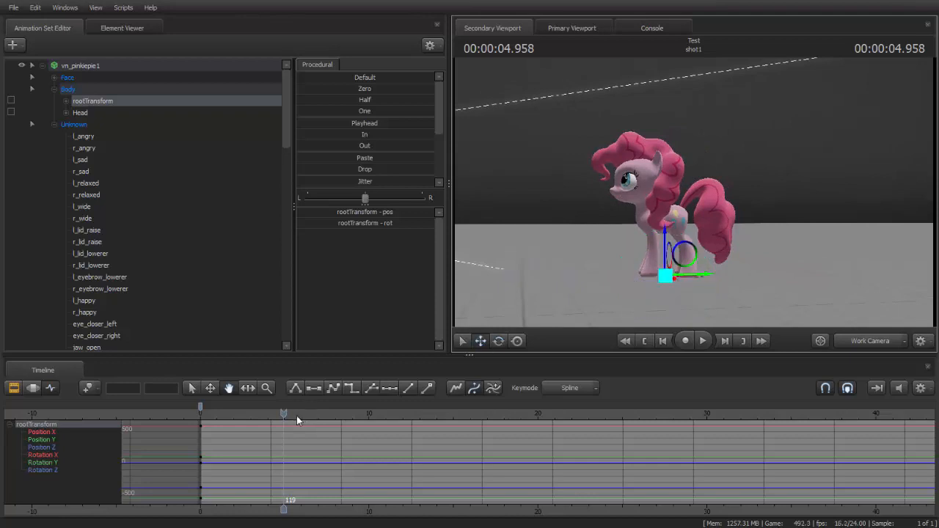
key("s")
left_click_drag(798, 269, 799, 269)
left_click_drag(691, 258, 666, 189)
key("w")
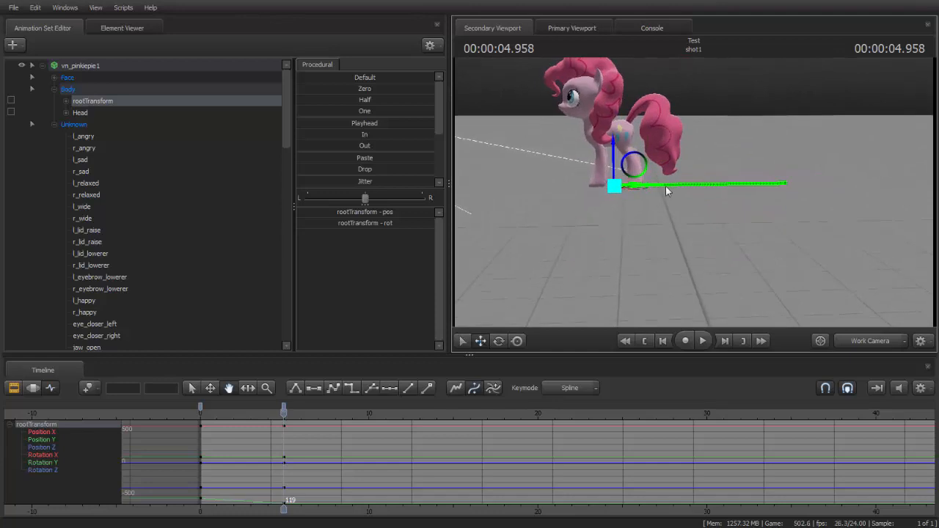
Slide the rootTransform farther forward along the green axis to lengthen the pony's travel path
left_click_drag(592, 193, 526, 192)
left_click_drag(526, 220, 532, 167)
key("s")
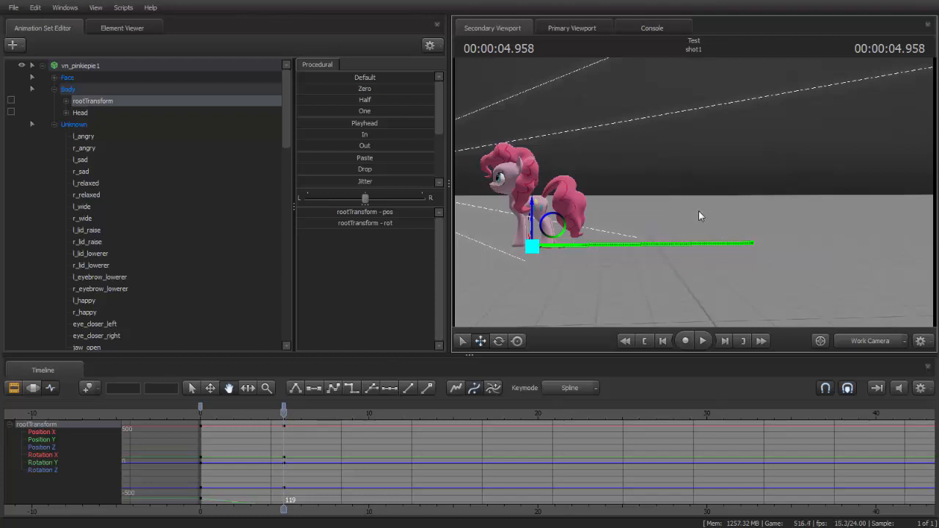
left_click_drag(698, 211, 694, 192)
key("w")
key("w")
key("s")
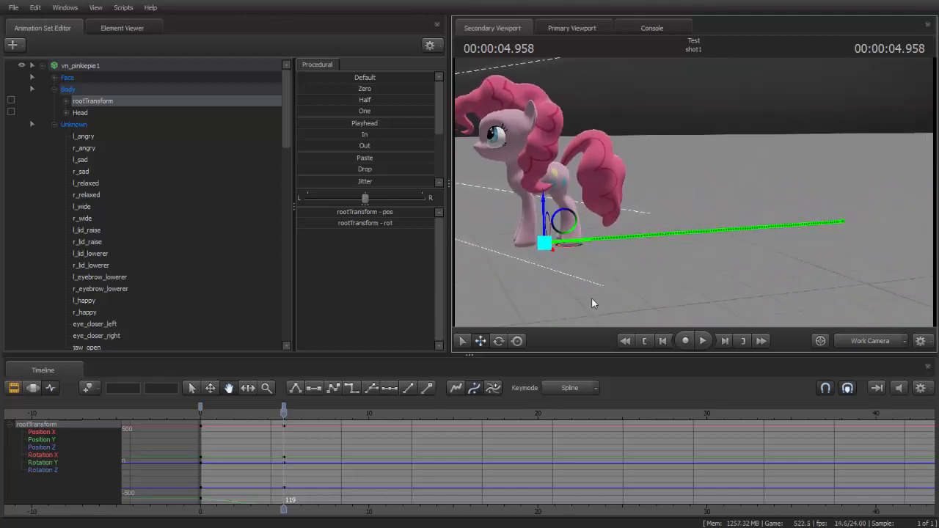
Check the Graph Editor curves of the Neck and Chest1 bones and reselect rootTransform
key("ctrl")
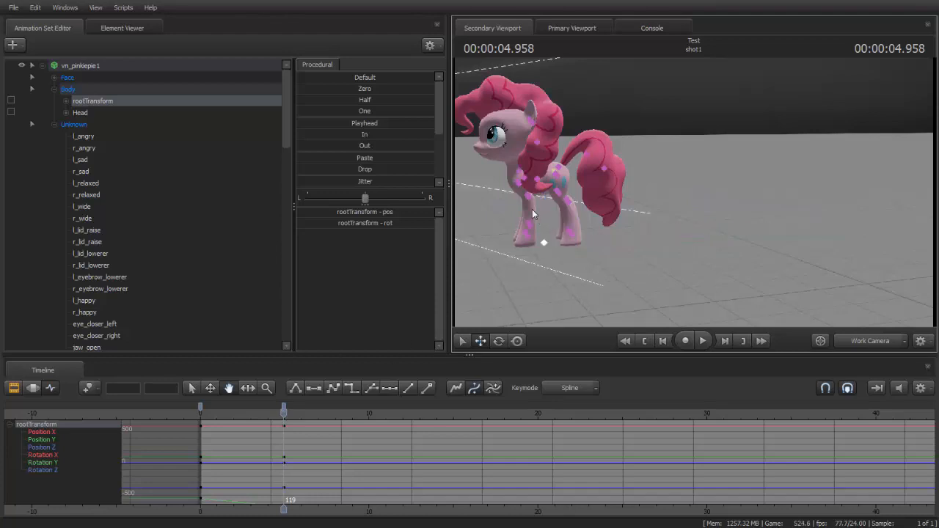
left_click(520, 173)
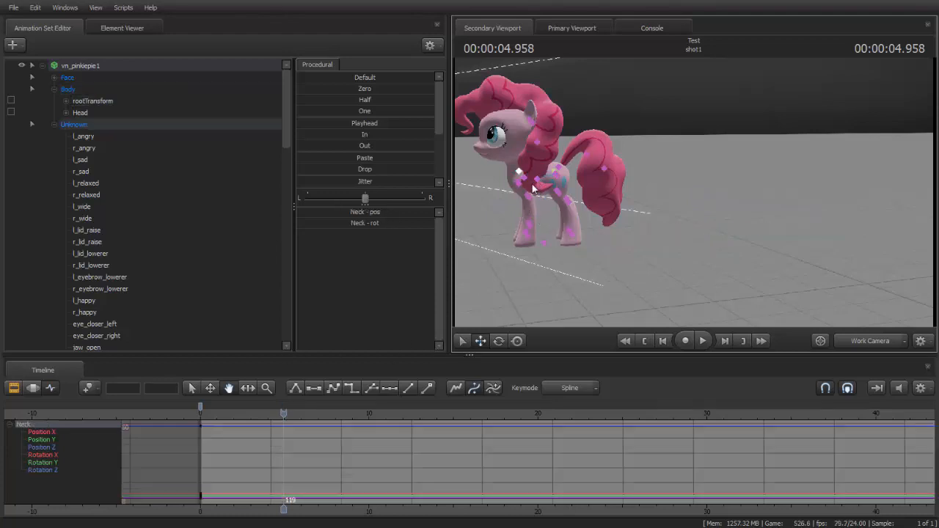
left_click(538, 181)
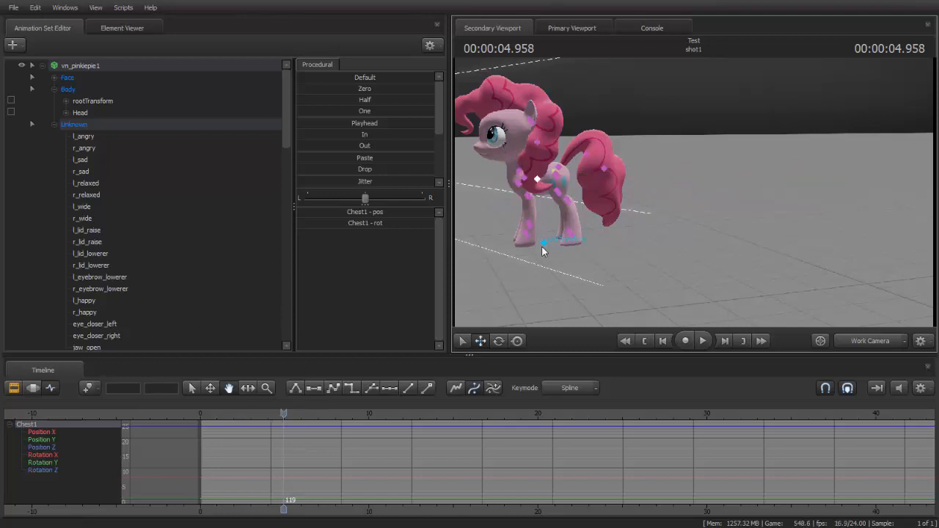
left_click(541, 244)
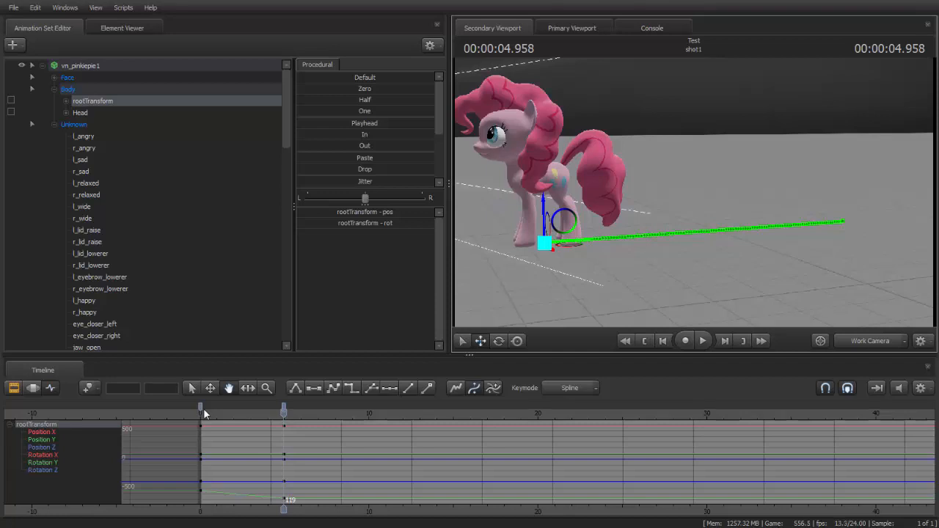
Scrub back and forth between the two rootTransform keyframes to review the pony's movement
left_click_drag(283, 412, 204, 413)
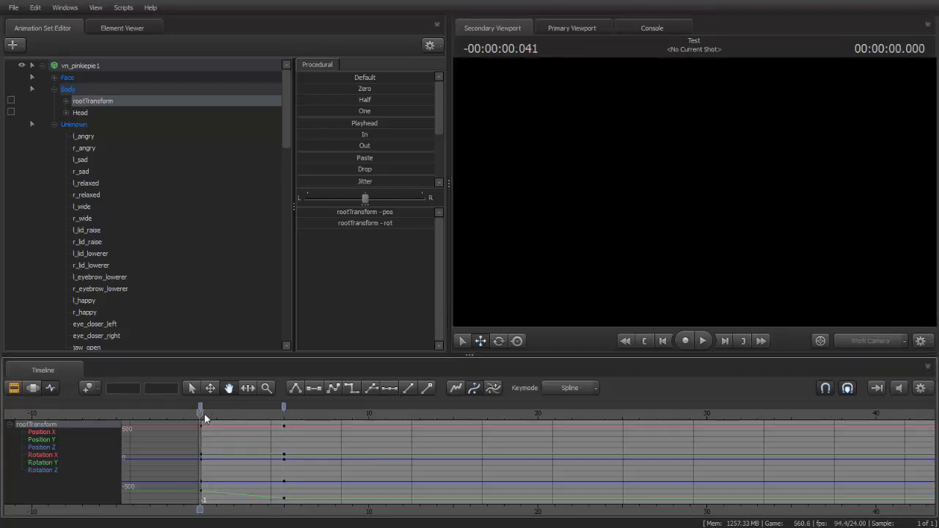
left_click(644, 343)
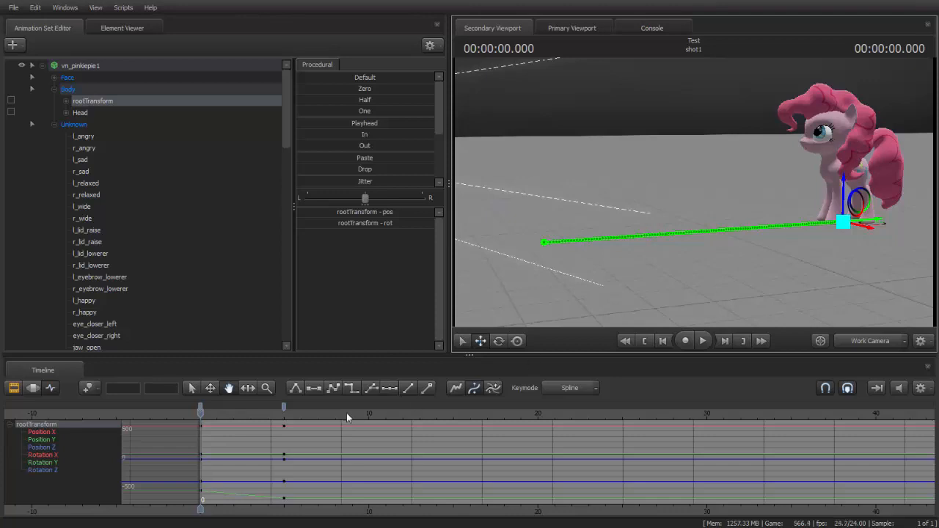
left_click_drag(200, 415, 283, 417)
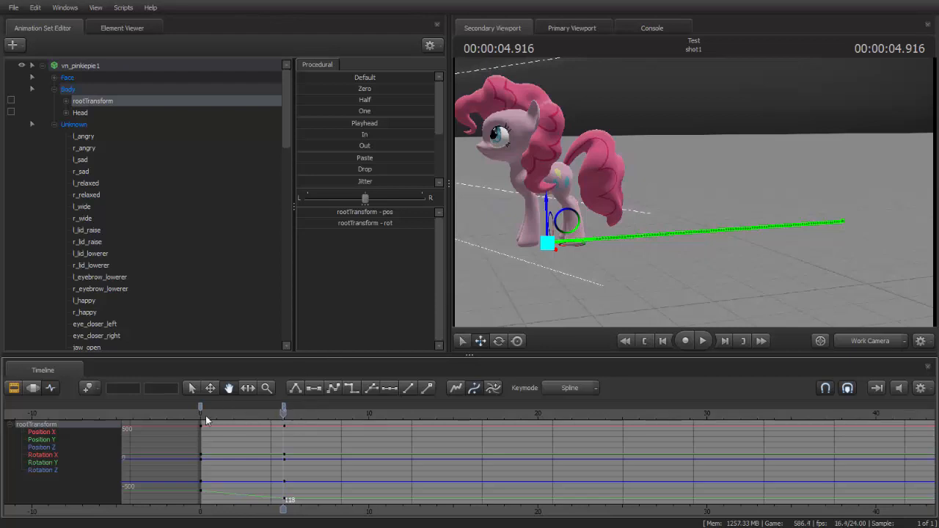
left_click_drag(206, 415, 198, 416)
left_click(643, 341)
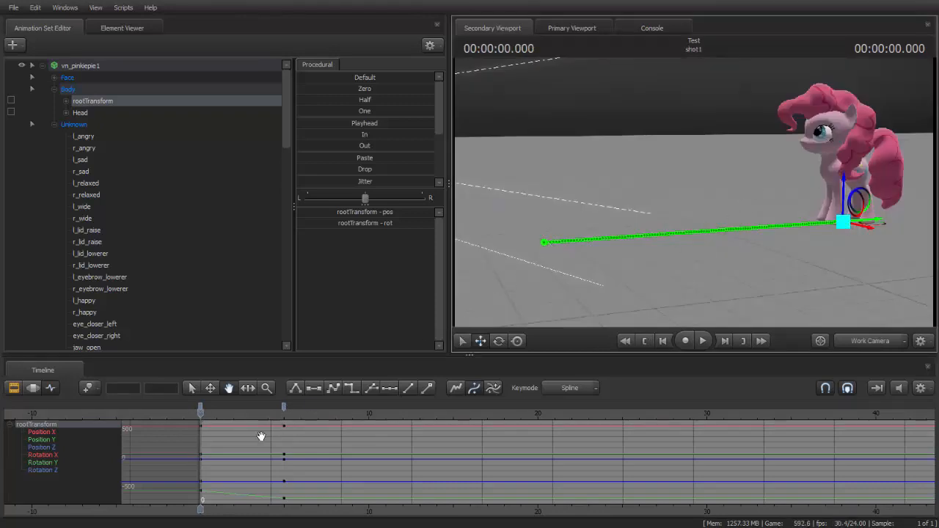
left_click_drag(203, 414, 284, 416)
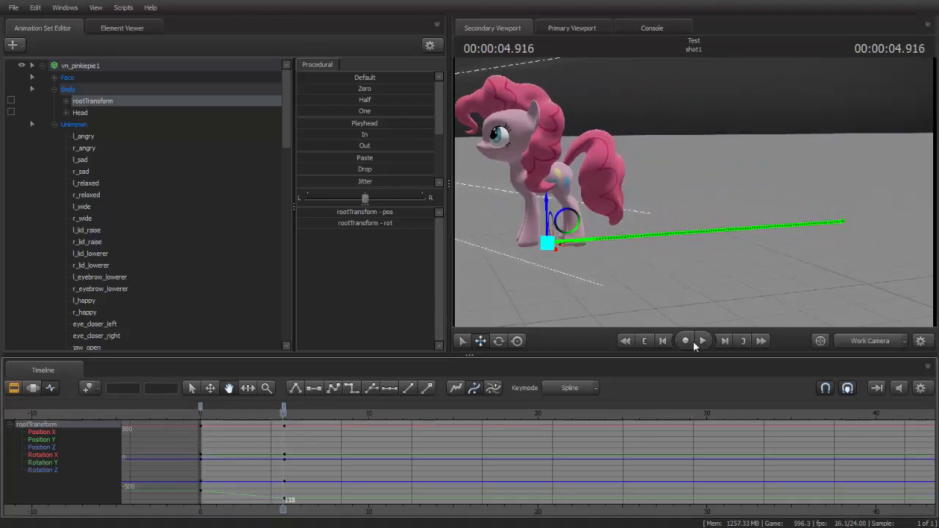
Play the pony's movement from the start of the shot and pause it partway
left_click(625, 341)
left_click_drag(688, 276, 678, 294)
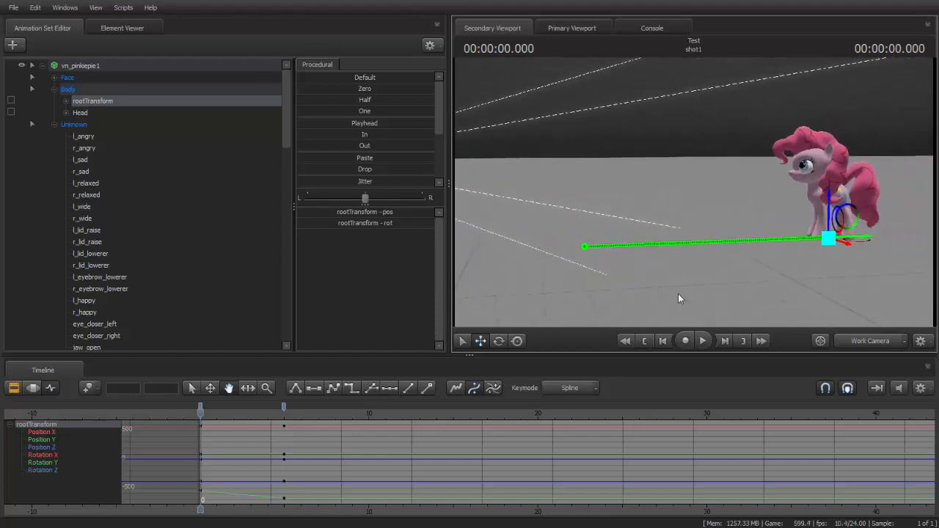
left_click(701, 343)
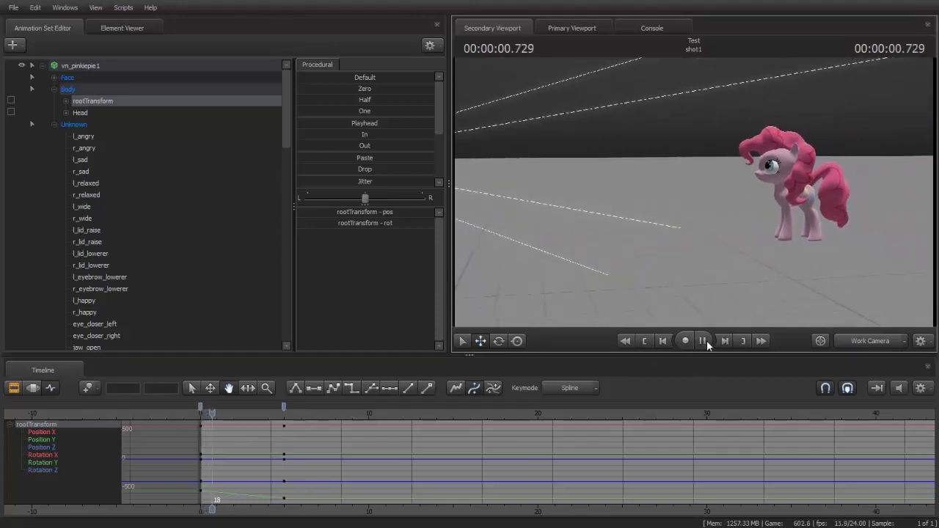
left_click(709, 341)
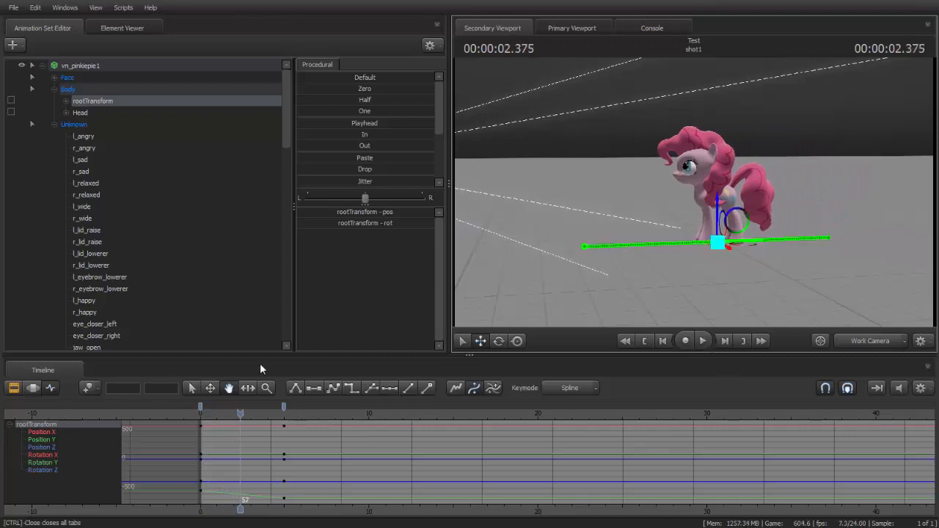
Move the second rootTransform keyframe earlier to frame 49 to speed up the pony's movement
mouse_move(284, 407)
left_mouse_down()
mouse_move(200, 413)
mouse_move(234, 413)
left_mouse_up()
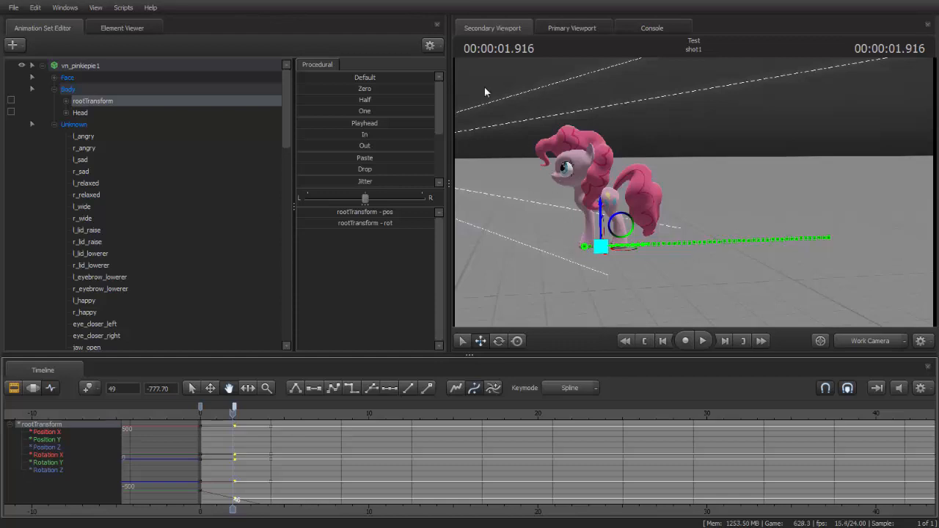
key("super")
key("Escape")
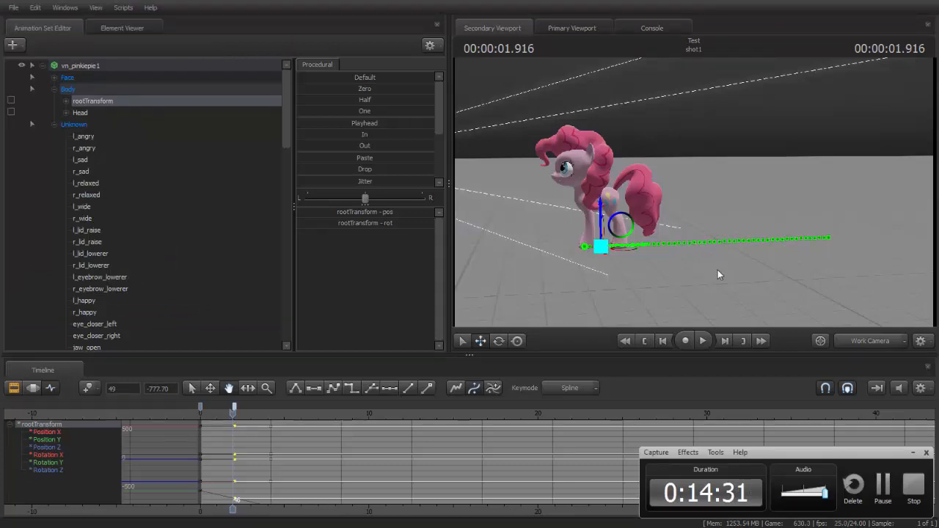
left_click(913, 452)
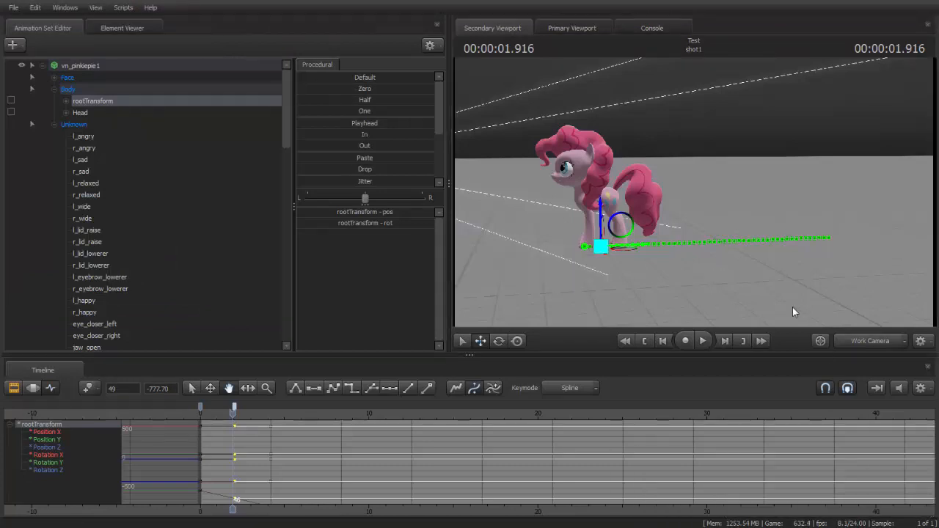
Return the playhead to the start of the shot and select the pony's LeftShoulder bone in the viewport
key("w")
left_click_drag(690, 188, 691, 190)
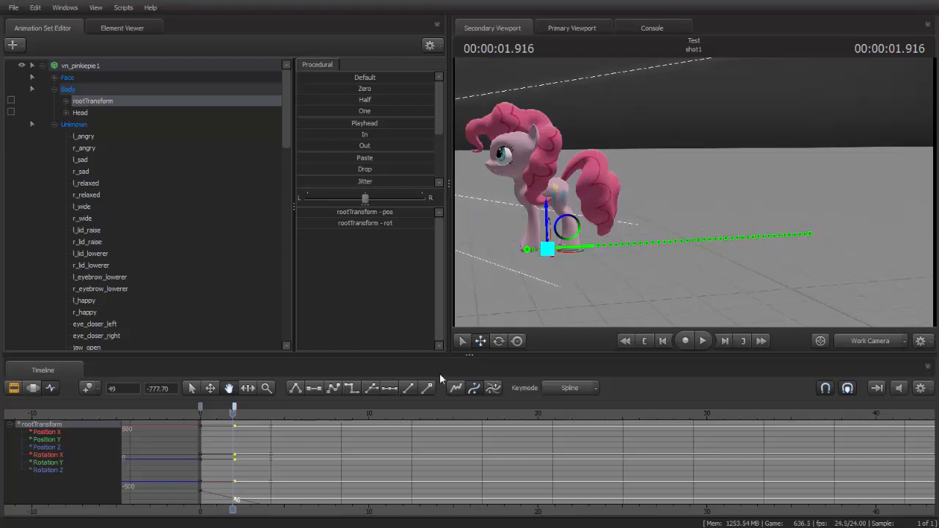
left_click(646, 342)
mouse_move(702, 186)
left_mouse_down()
mouse_move(721, 187)
mouse_move(712, 184)
left_mouse_up()
key("w")
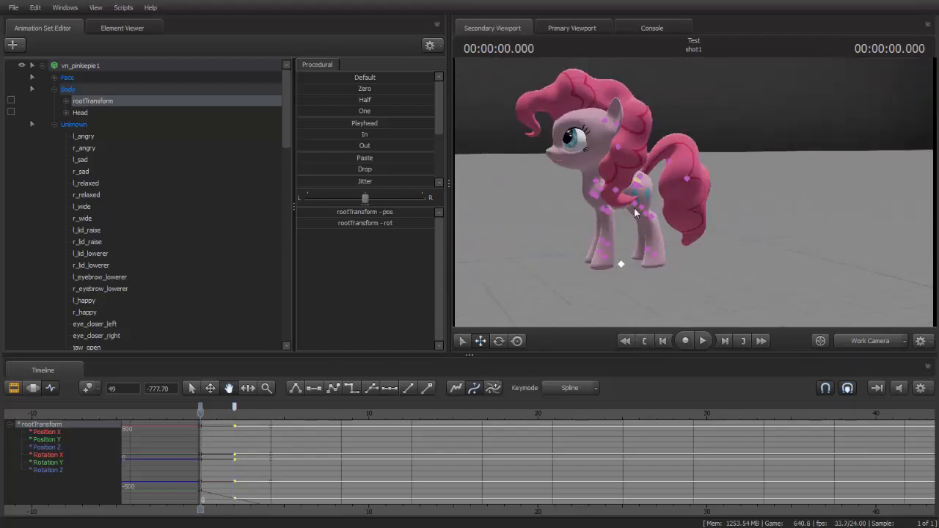
left_click(610, 210)
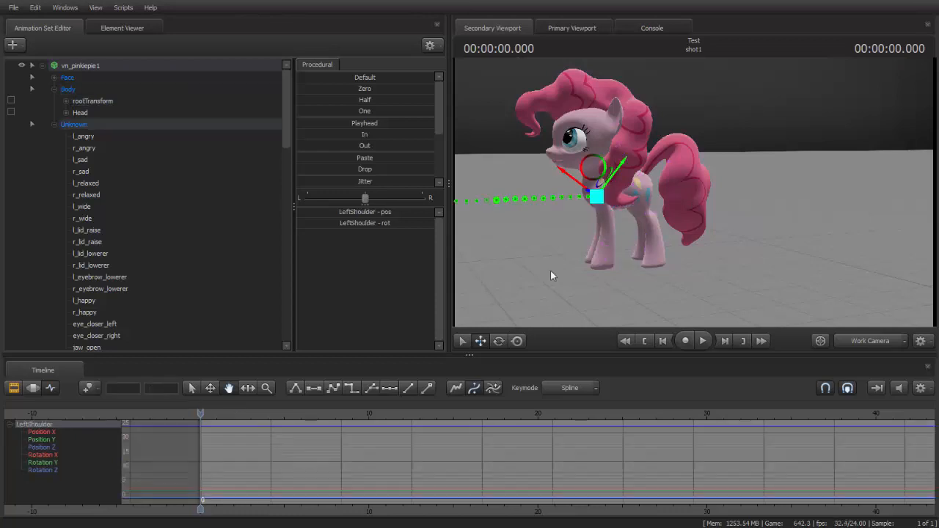
Nudge the LeftShoulder bone very slightly at the start of the shot to set its keyframe at frame 0
key("s")
left_click_drag(543, 262, 520, 262)
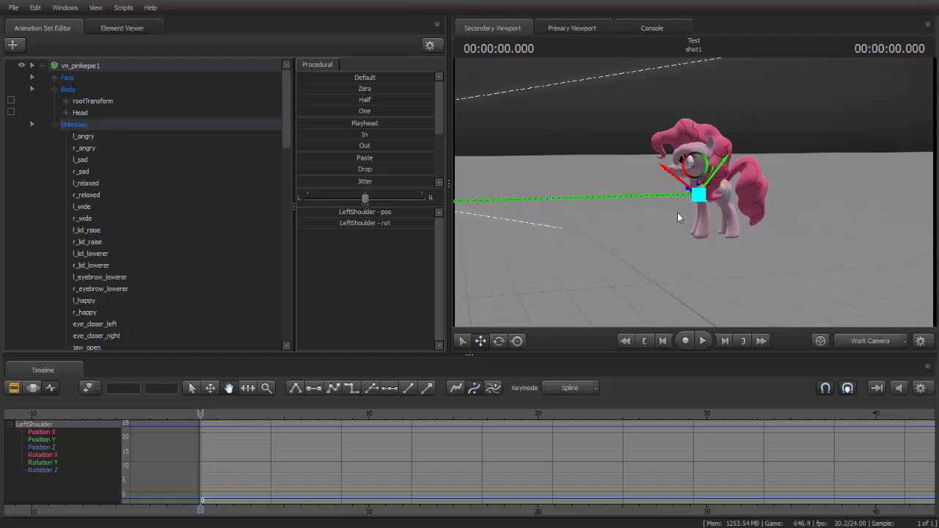
left_click_drag(694, 213, 660, 215)
left_click_drag(697, 192, 700, 193)
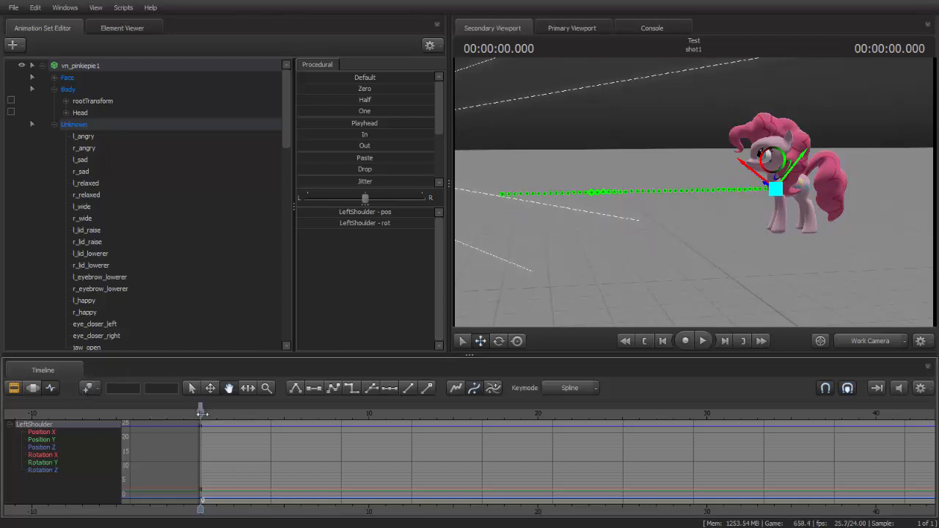
Move the playhead to frame 48 and rotate the LeftShoulder bone to keyframe the front leg in a raised pose
left_click_drag(201, 411, 234, 413)
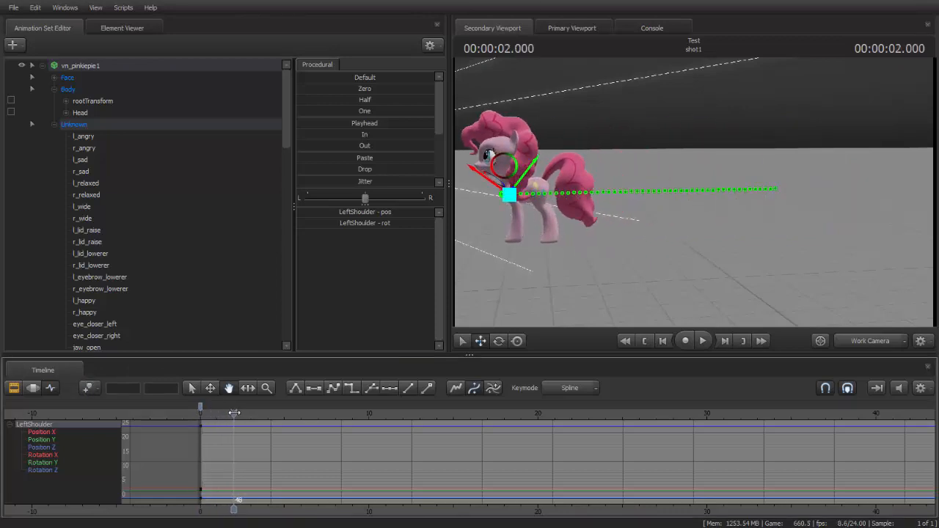
mouse_move(624, 244)
left_mouse_down()
mouse_move(622, 233)
mouse_move(609, 236)
mouse_move(624, 244)
left_mouse_up()
key("w")
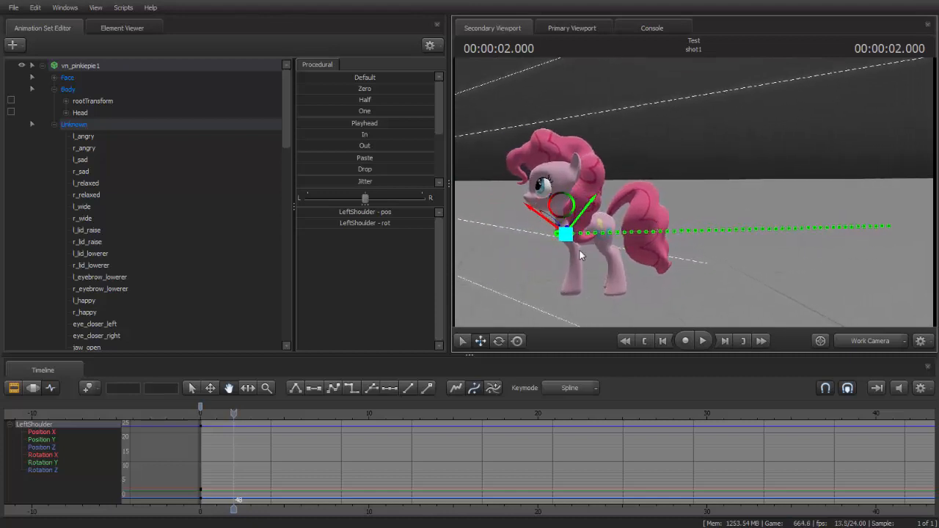
left_click(499, 342)
left_click_drag(571, 196, 542, 272)
left_click_drag(660, 146, 608, 165)
mouse_move(696, 139)
left_mouse_down()
mouse_move(770, 139)
mouse_move(681, 139)
left_mouse_up()
left_click_drag(585, 184, 699, 195)
key("w")
key("a")
key("w")
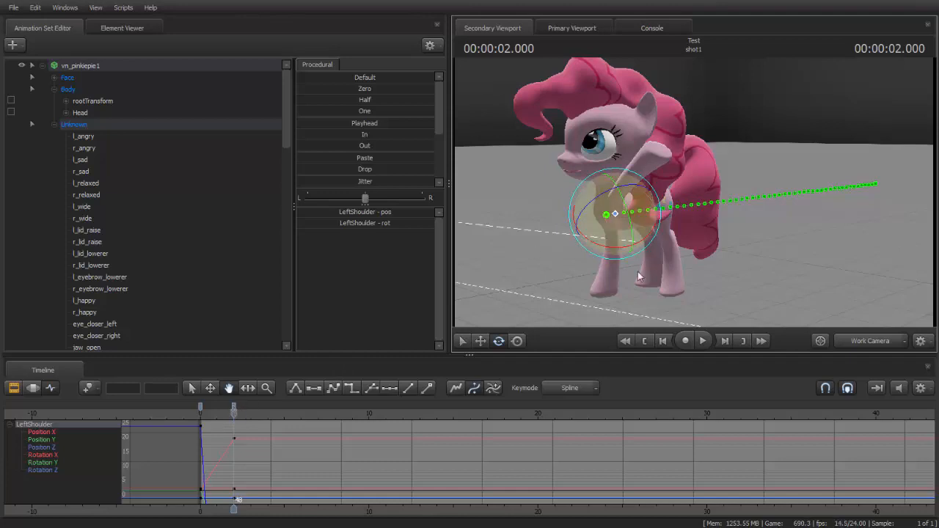
Return to the start of the shot and scrub to frame 48 to review the leg's motion
left_click(644, 340)
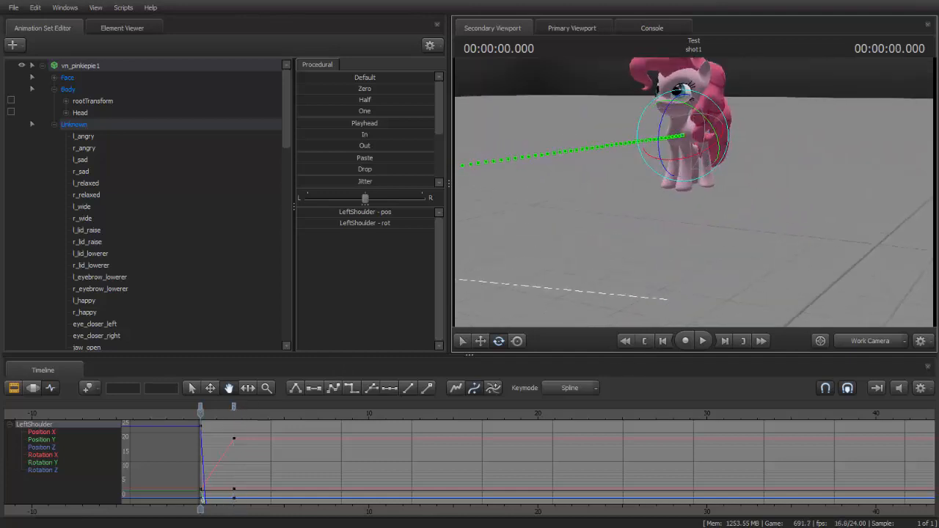
scroll(678, 177, "up", 3)
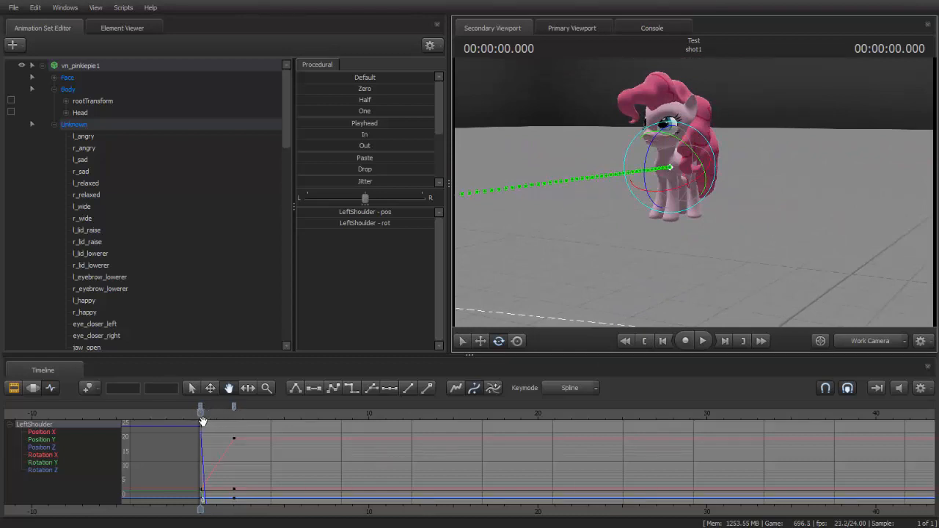
left_click_drag(201, 416, 235, 416)
left_click_drag(667, 194, 587, 193)
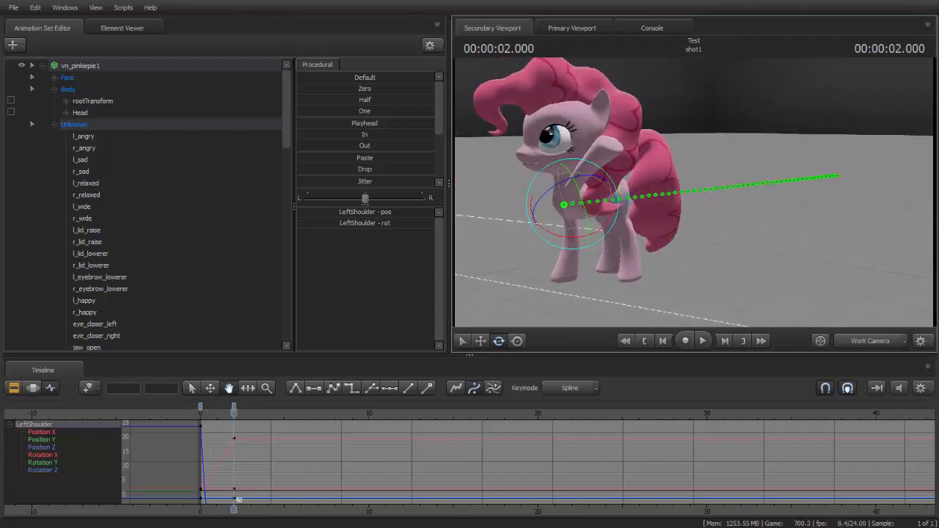
left_click_drag(739, 217, 305, 352)
key("s")
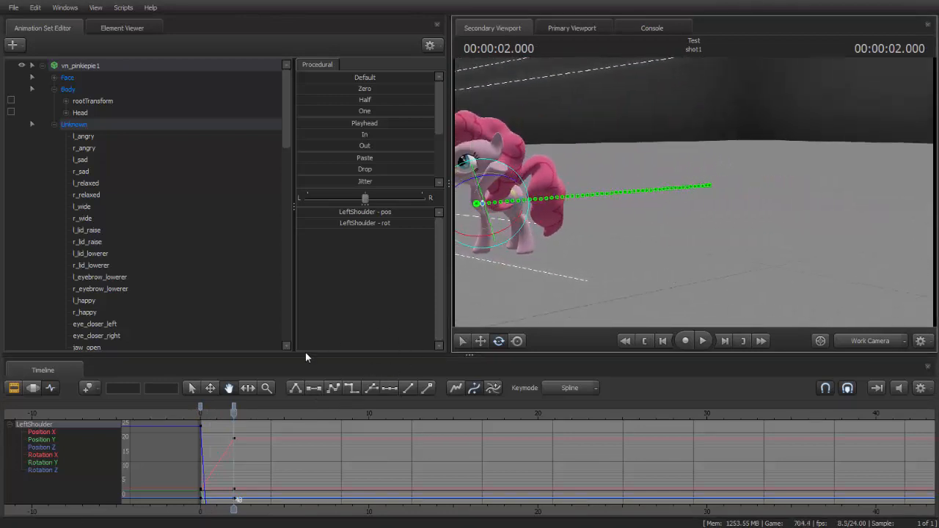
Move the playhead to frame 23 and rotate the LeftShoulder bone to keyframe the front leg stretched forward
left_click_drag(235, 413, 215, 416)
left_click_drag(558, 258, 798, 214)
key("w")
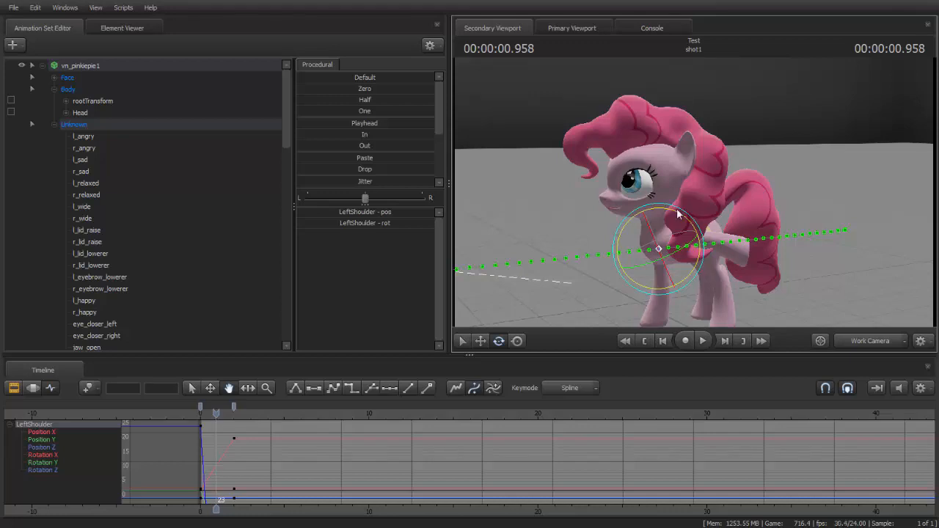
left_click_drag(683, 217, 644, 286)
Play the shot twice from the start and view the front leg's animation from different distances
left_click(646, 340)
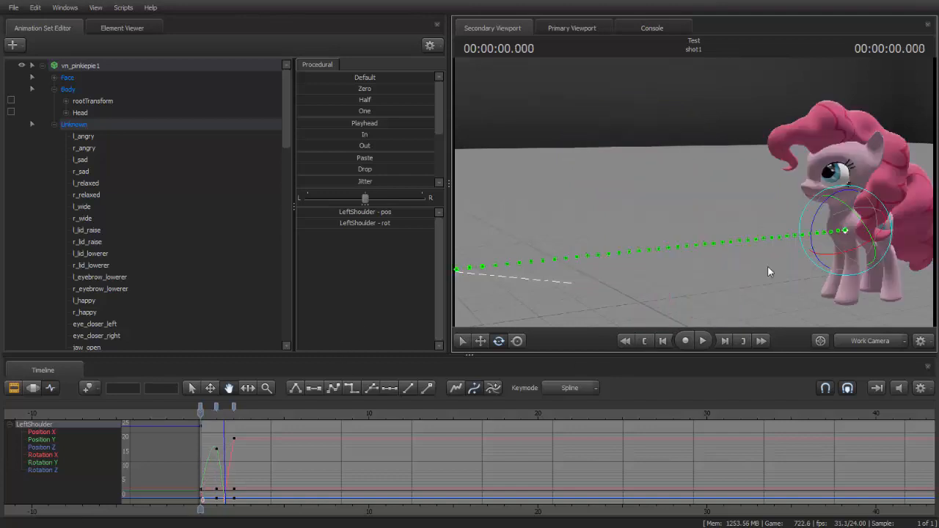
key("space")
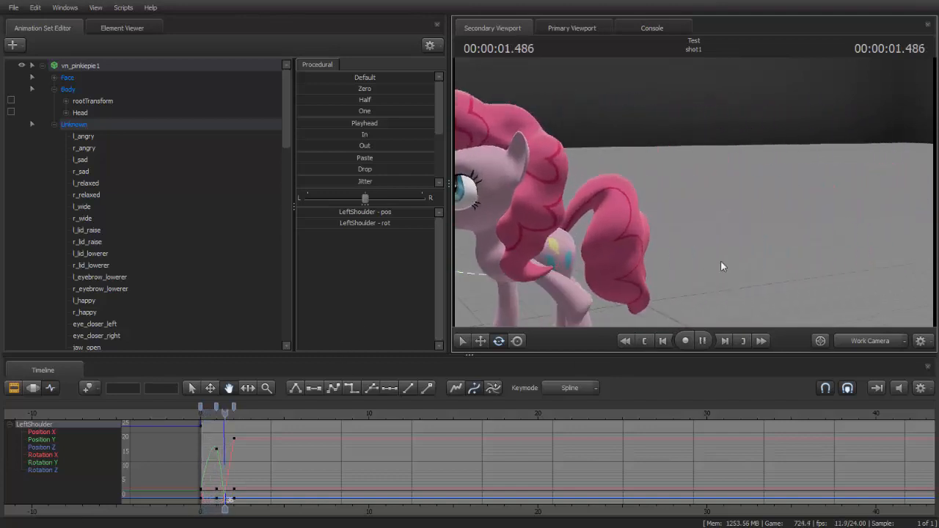
key("space")
left_click_drag(720, 262, 694, 192)
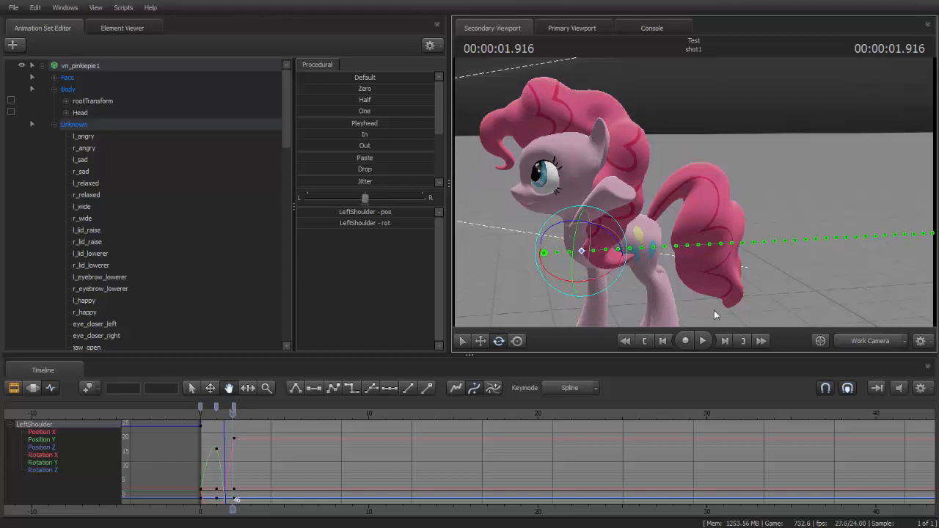
left_click(643, 341)
left_click_drag(686, 234, 669, 195)
key("s")
key("space")
key("space")
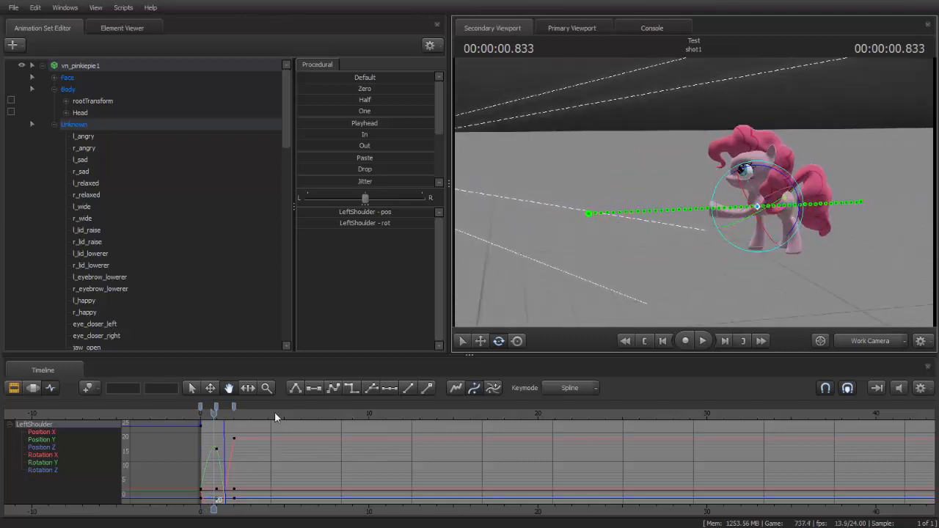
Delete the LeftShoulder keyframe at frame 48 and rotate the bone there again to swing the front leg backward
left_click(233, 405)
right_click(233, 406)
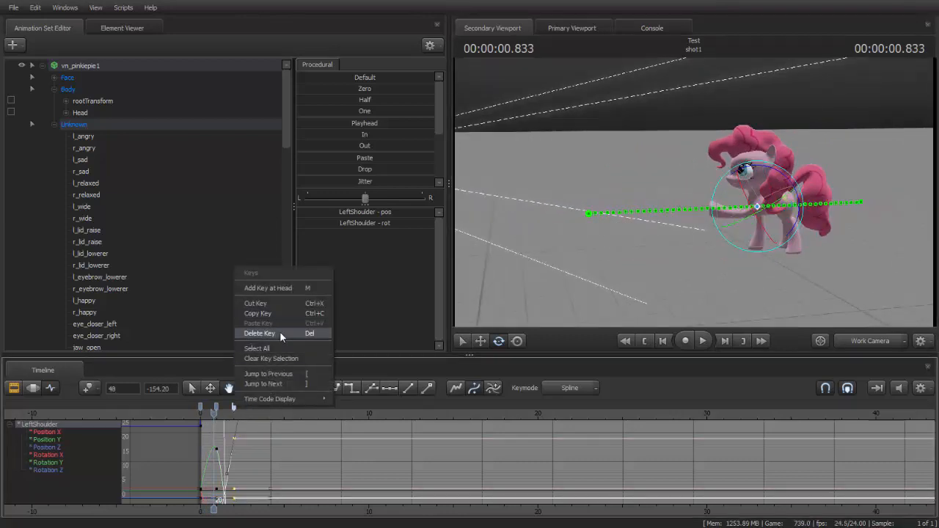
left_click(279, 332)
left_click_drag(213, 412, 233, 418)
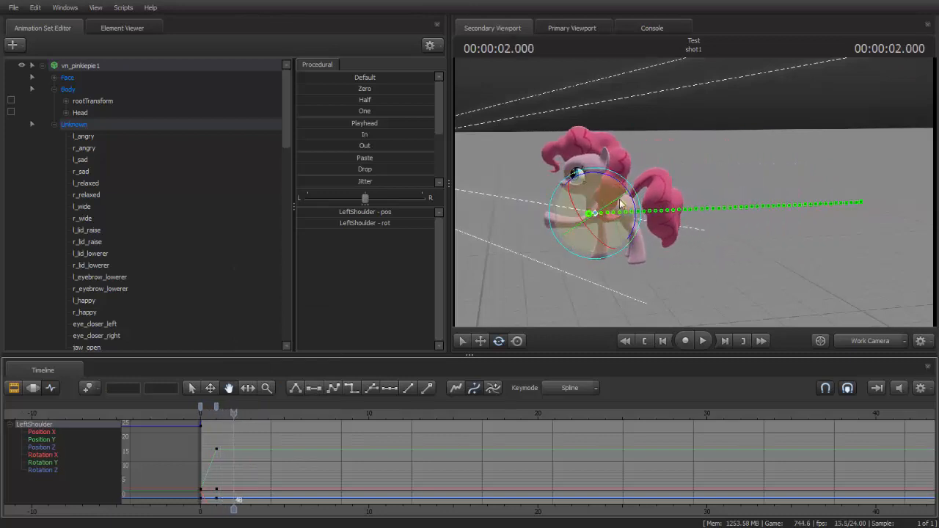
left_click_drag(760, 223, 468, 298)
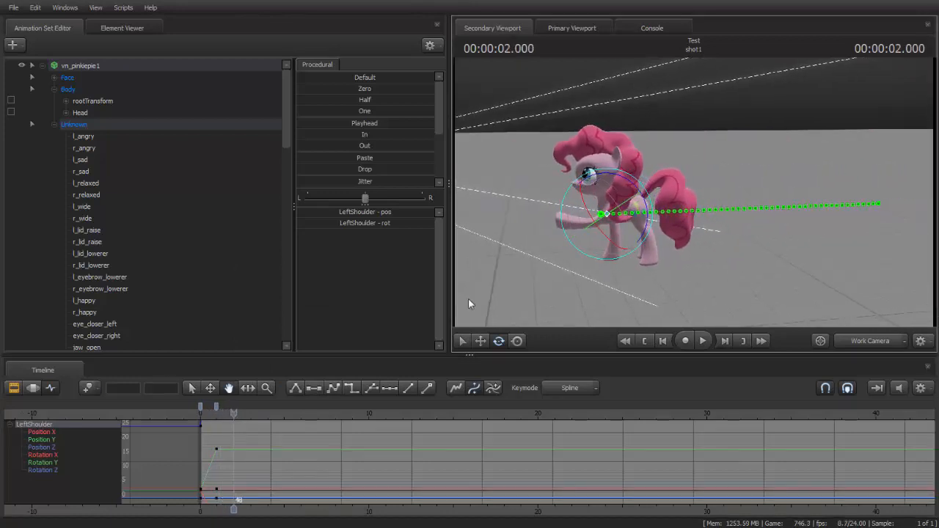
left_click_drag(754, 158, 766, 160)
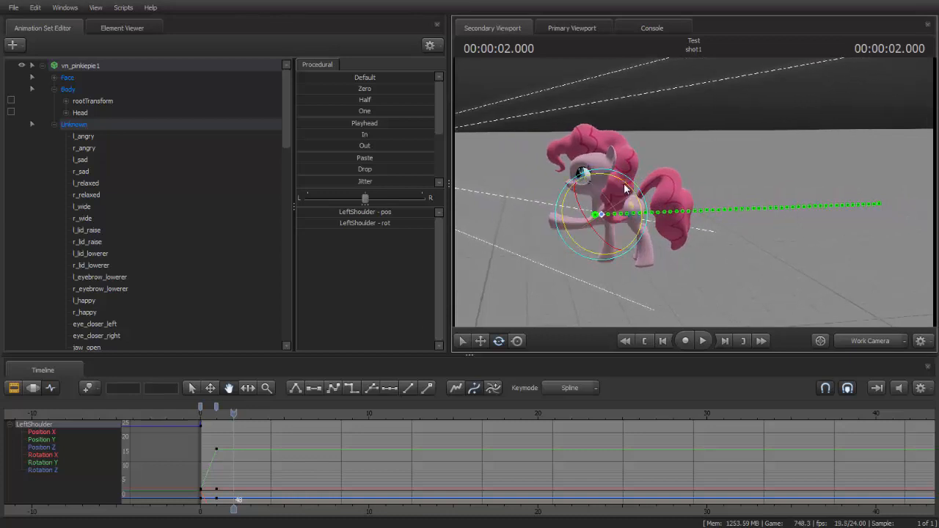
left_click_drag(627, 188, 575, 322)
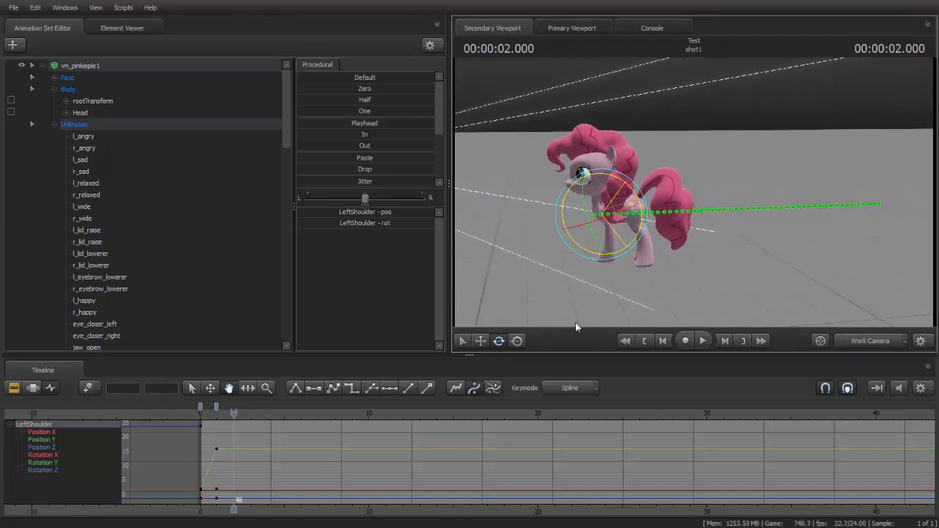
Play the shot from the start and pause it to check the corrected leg swing
left_click(645, 340)
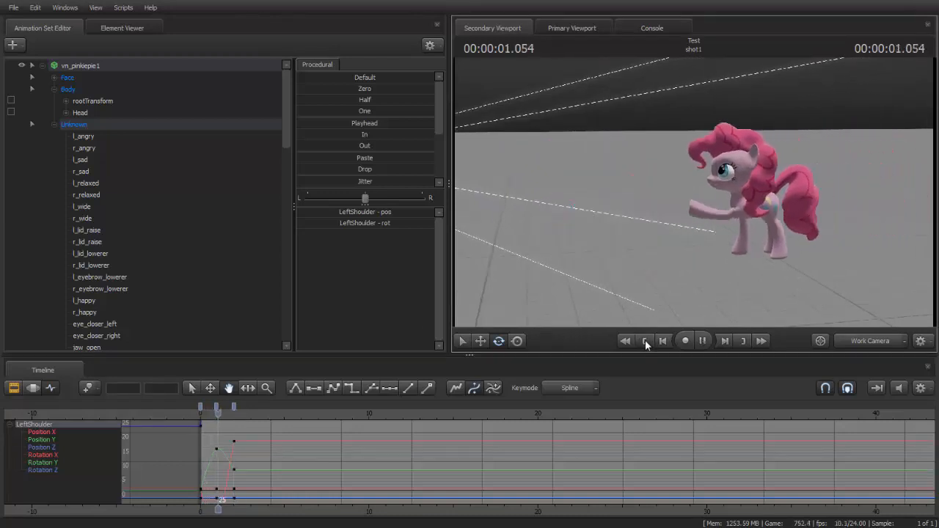
key("space")
left_click_drag(639, 301, 723, 186)
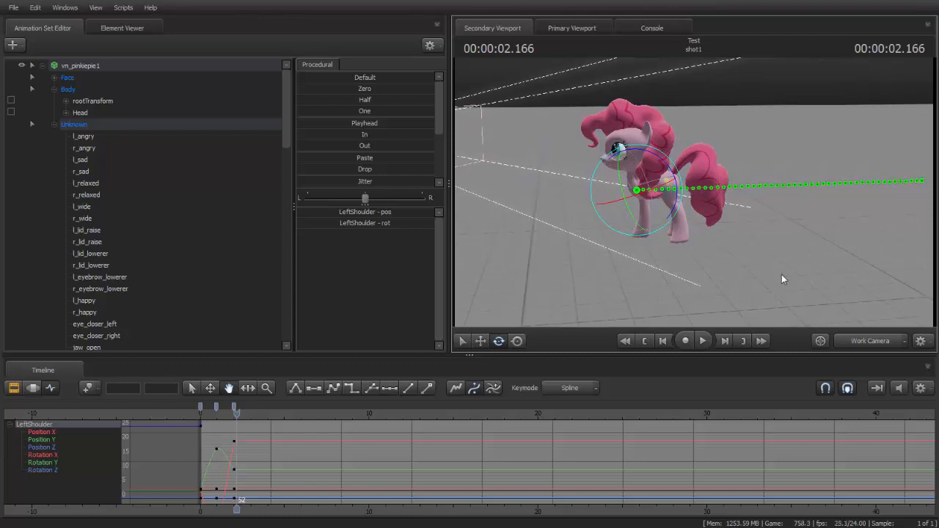
left_click_drag(781, 275, 818, 269)
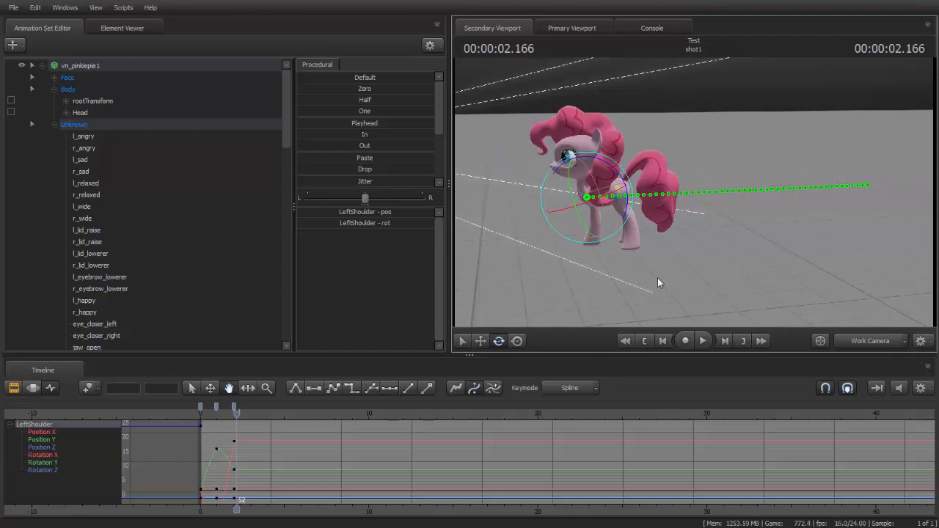
left_click_drag(714, 264, 717, 173)
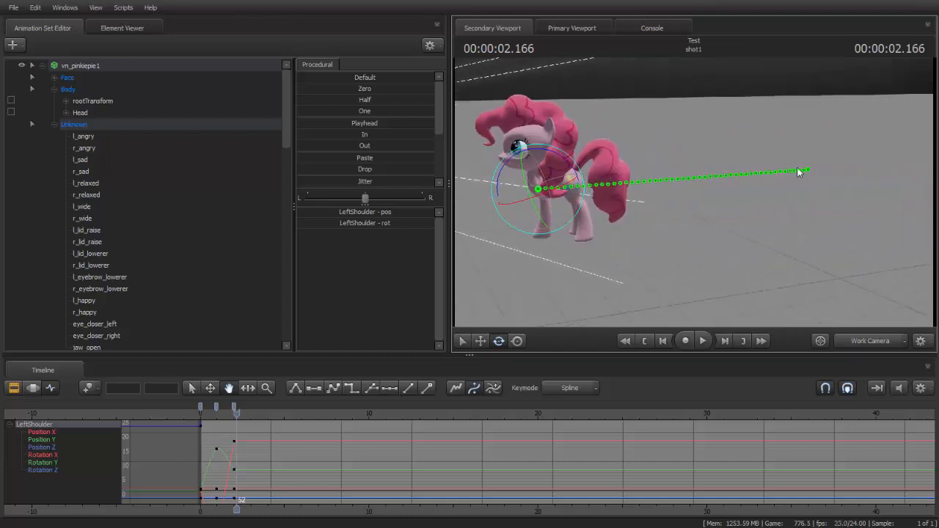
left_click_drag(668, 200, 643, 191)
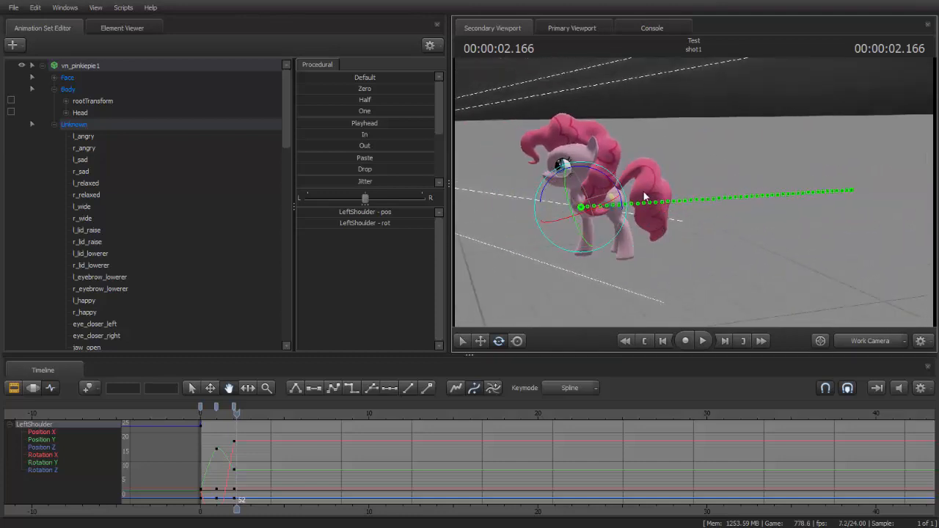
Select the pony's Neck bone at the start of the shot, and rotate it down at frame 9 and back up at frame 19
left_click(624, 340)
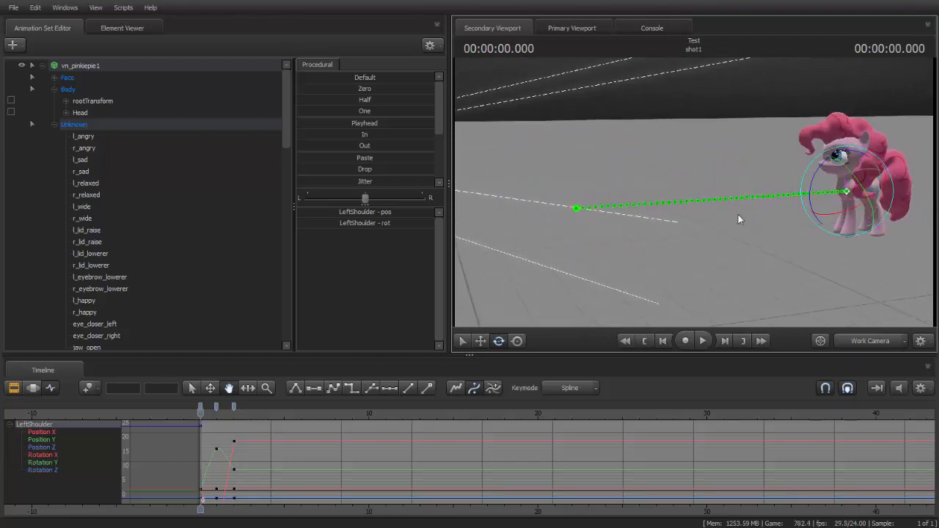
left_click(845, 182, "ctrl")
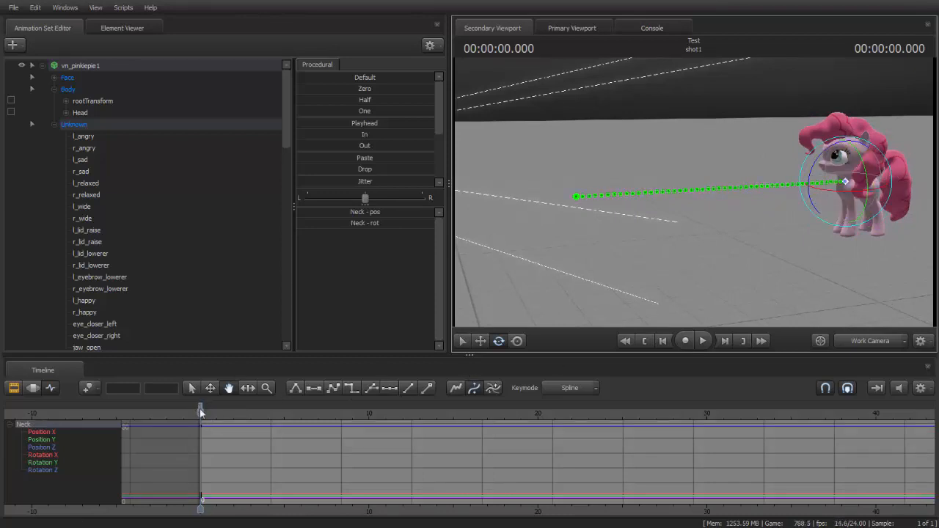
left_click_drag(203, 411, 206, 411)
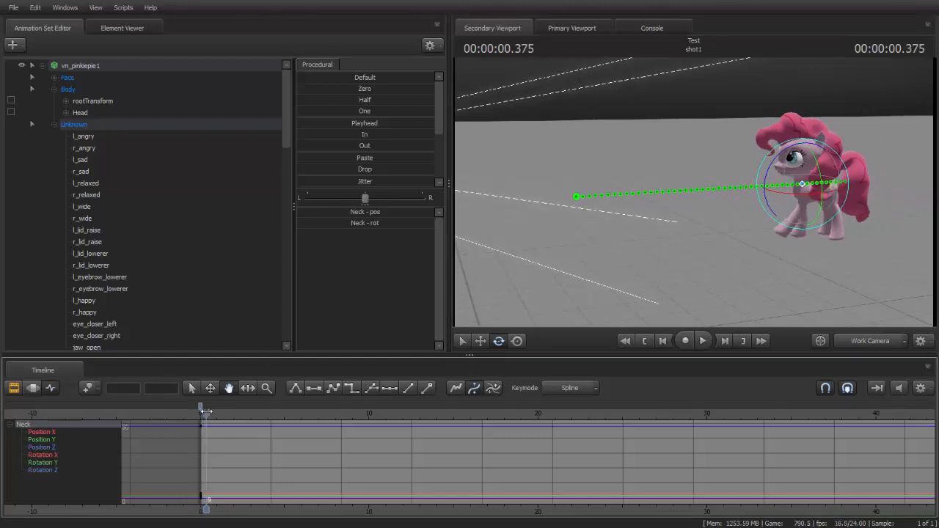
left_click_drag(772, 159, 758, 185)
left_click_drag(206, 409, 212, 408)
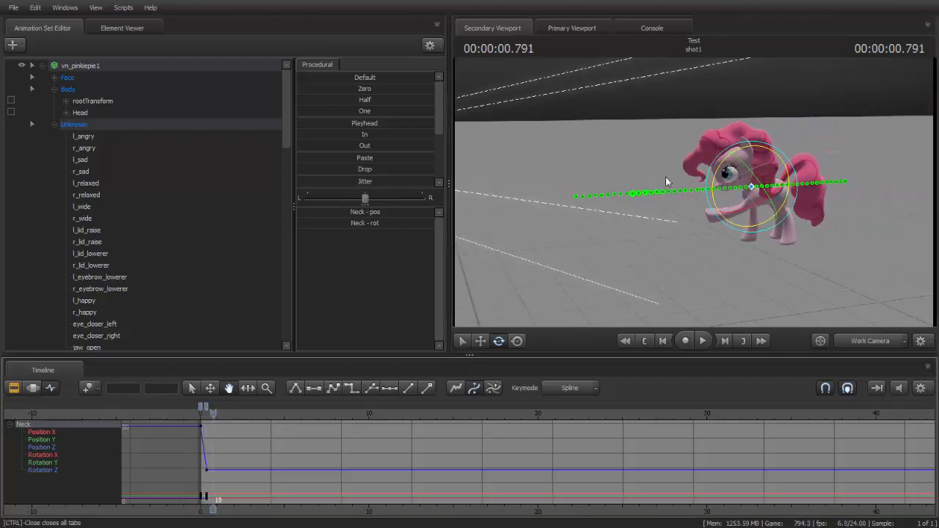
left_click_drag(726, 159, 744, 152)
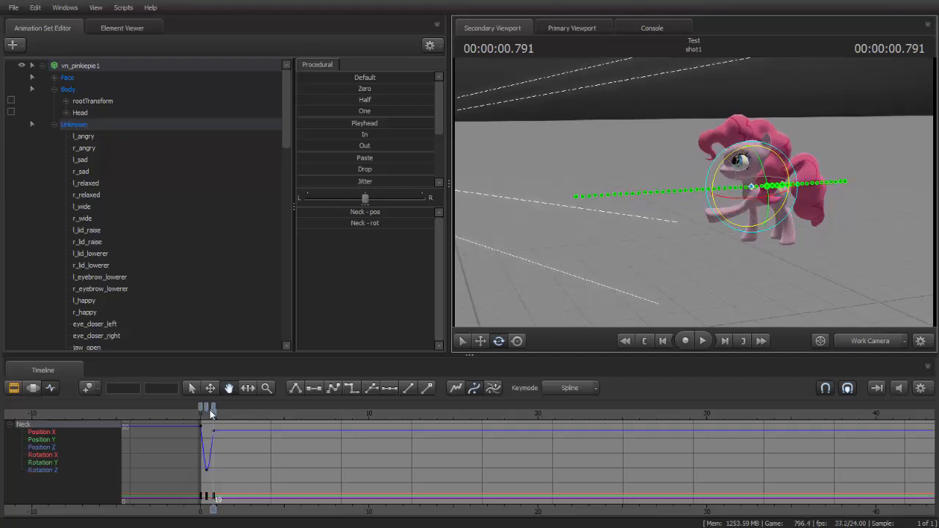
Rotate the Neck bone down at frame 32 and back up at frame 49 to continue the head bob
left_click_drag(213, 413, 223, 413)
left_click_drag(635, 177, 634, 204)
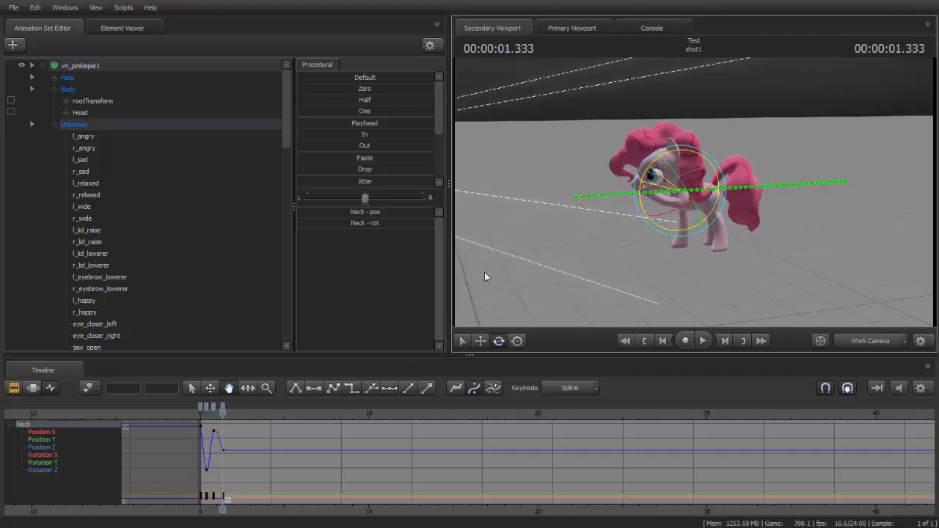
left_click_drag(223, 413, 233, 412)
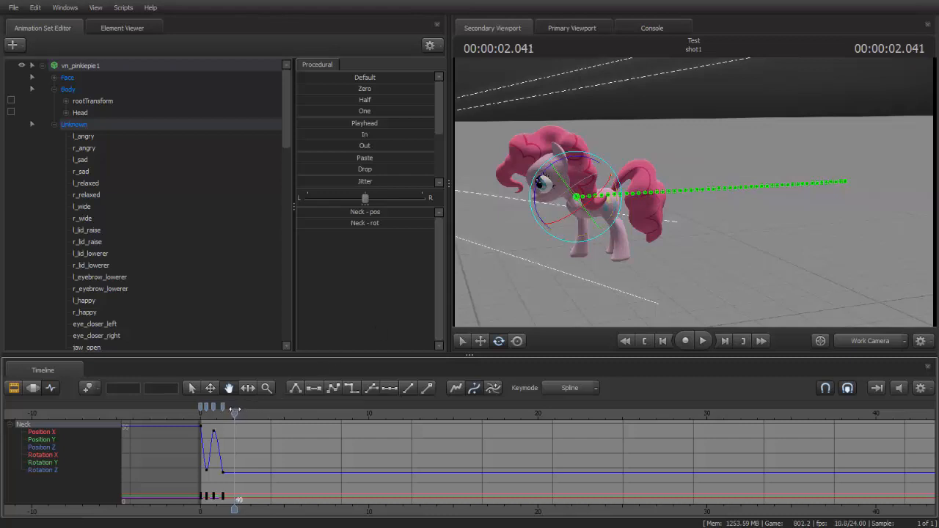
left_click_drag(550, 165, 586, 161)
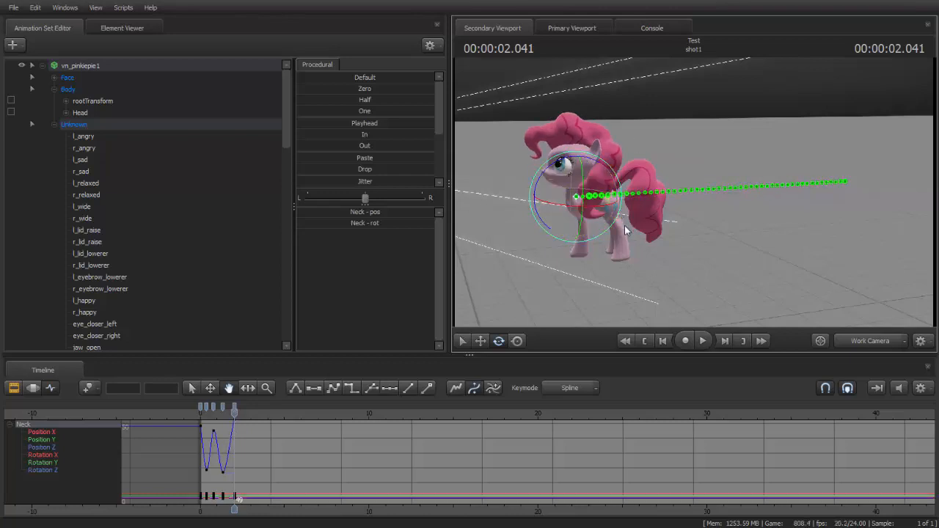
Play the shot from the start to review the combined neck and leg animation, and pause past the last keyframe
left_click(645, 341)
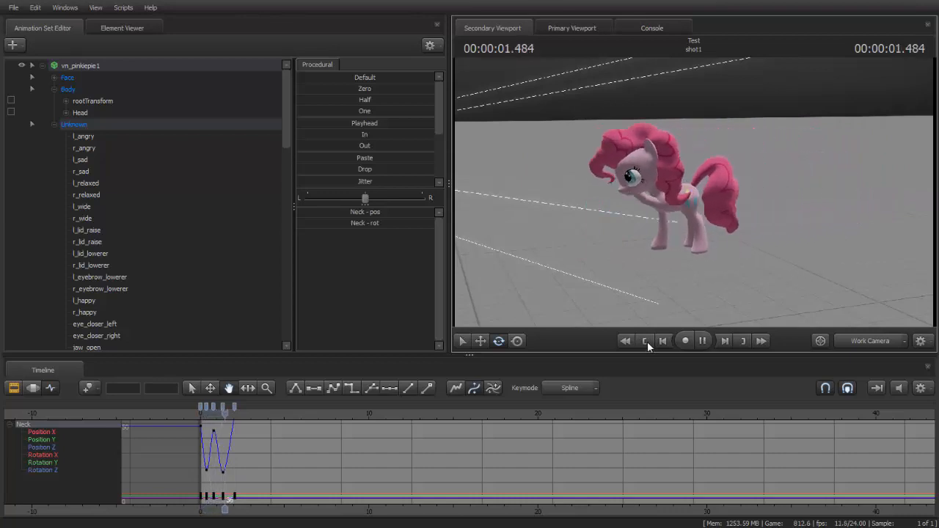
key("space")
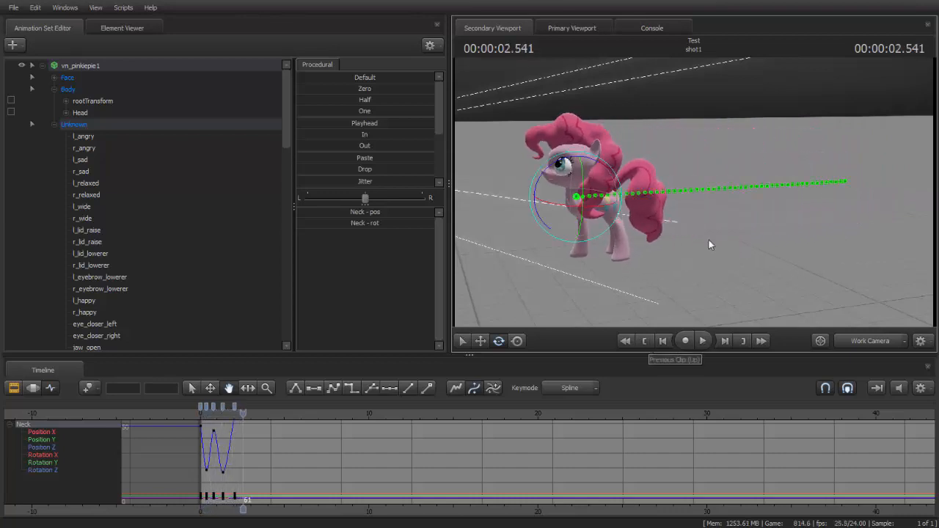
left_click_drag(727, 237, 685, 235)
key("super")
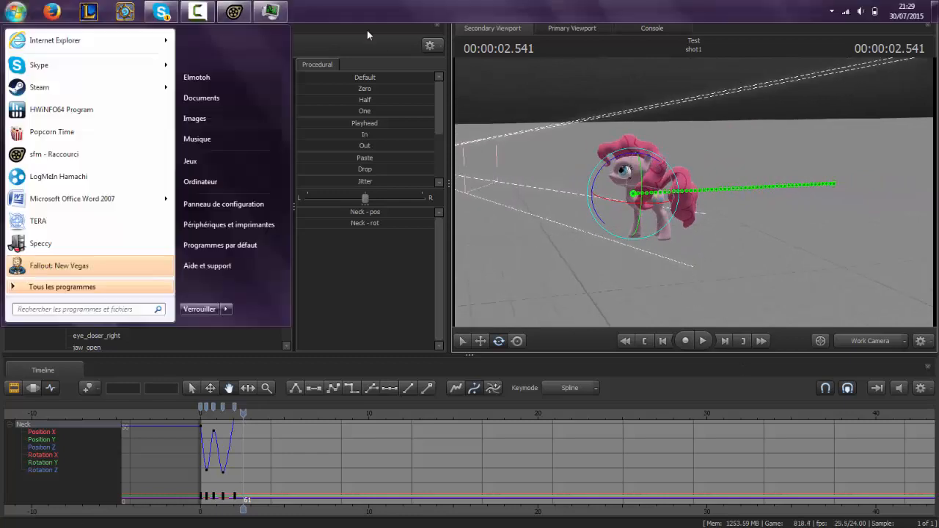
left_click(218, 10)
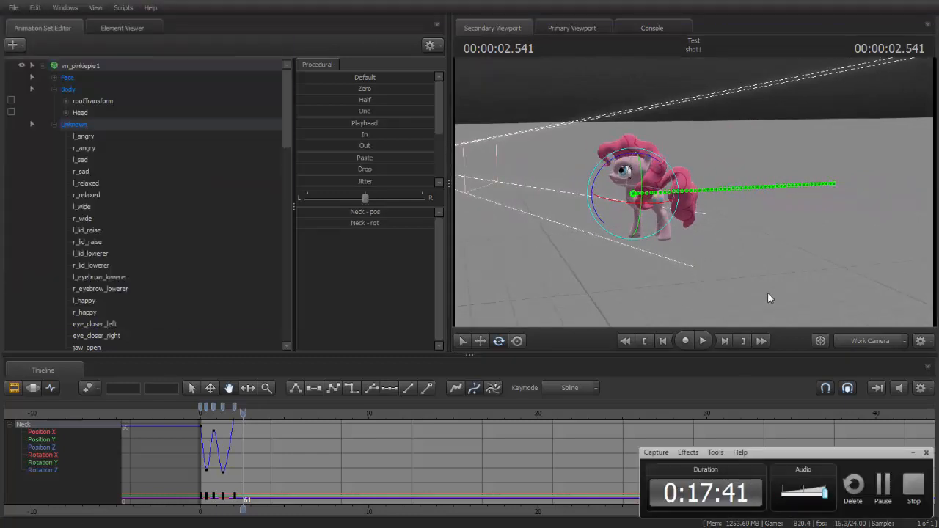
left_click(911, 453)
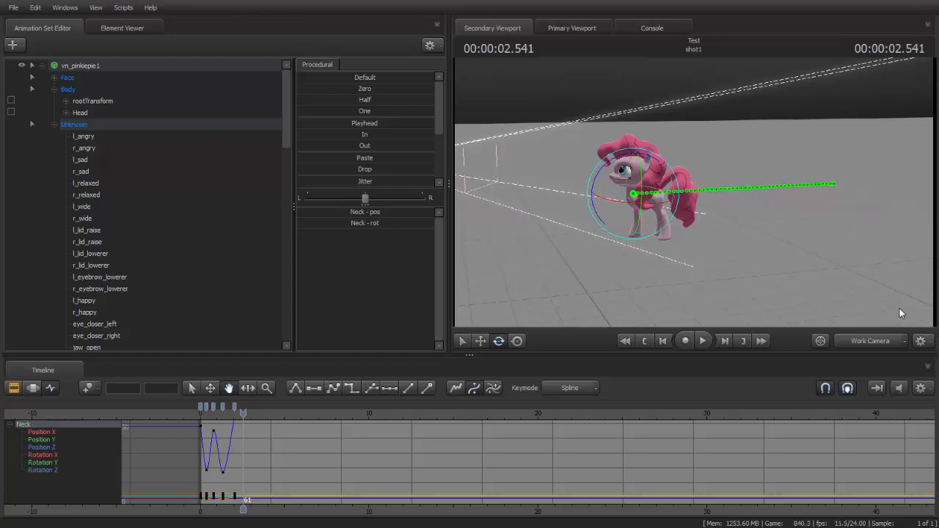
left_click(12, 45)
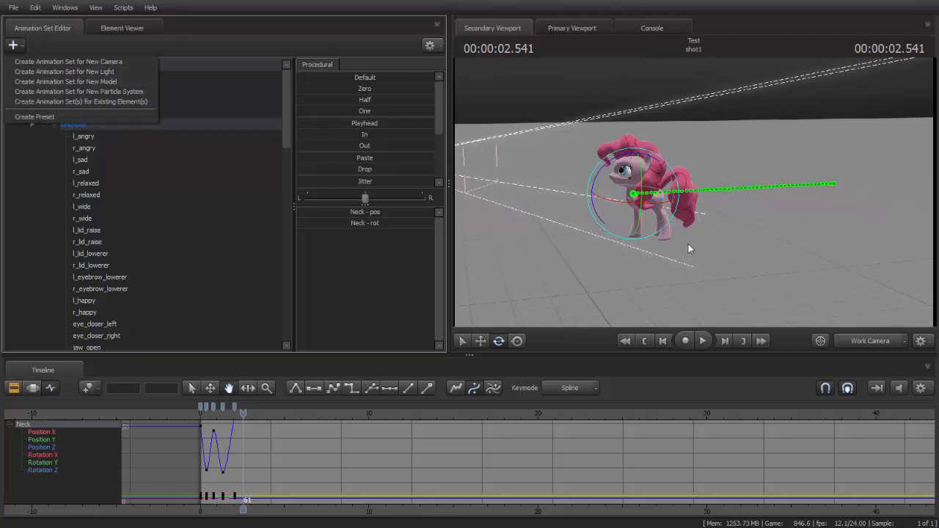
left_click(696, 198)
left_click_drag(702, 232, 702, 232)
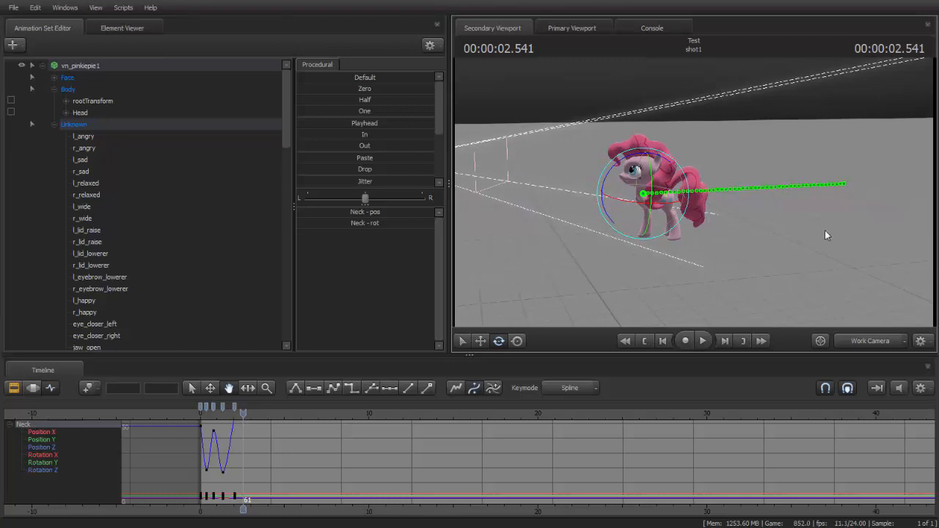
left_click_drag(825, 231, 871, 224)
left_click_drag(715, 190, 694, 194)
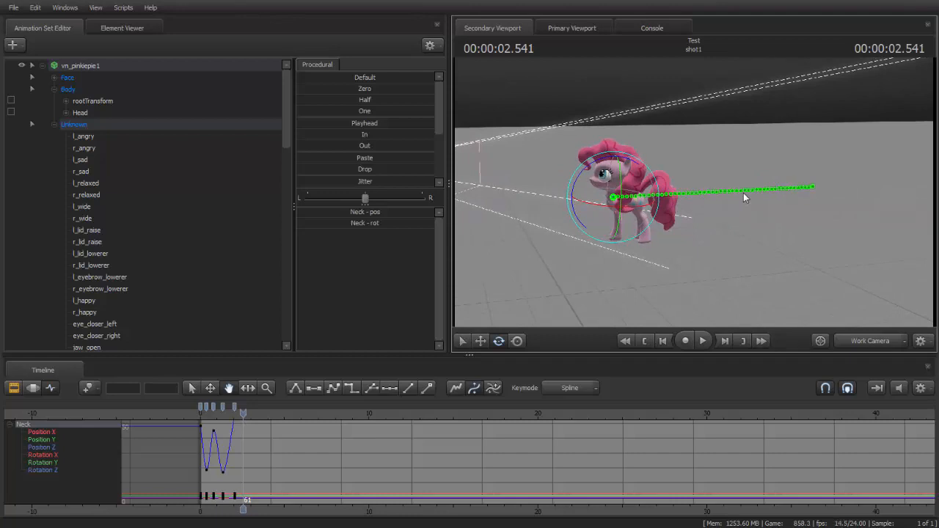
left_click_drag(743, 194, 723, 198)
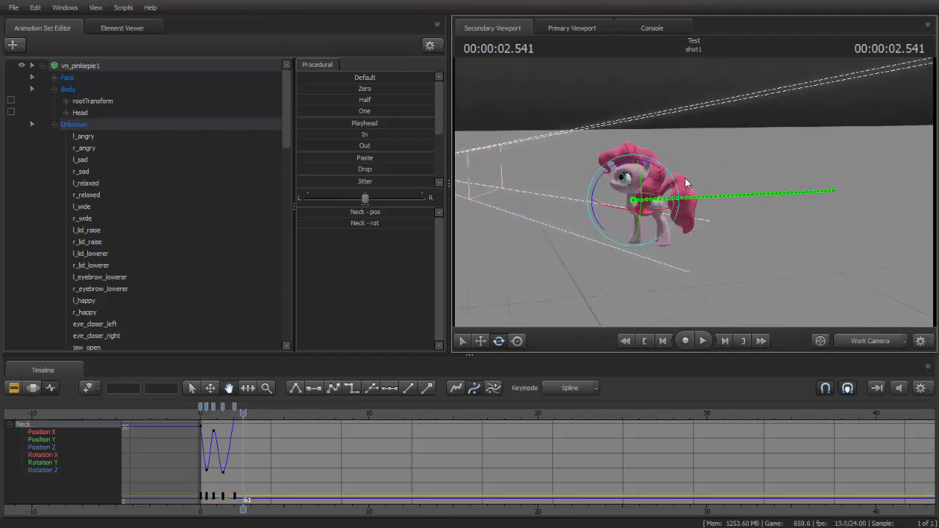
Try rotating the pony's LeftHand bone at frame 61, and undo the rotation
left_click(637, 186)
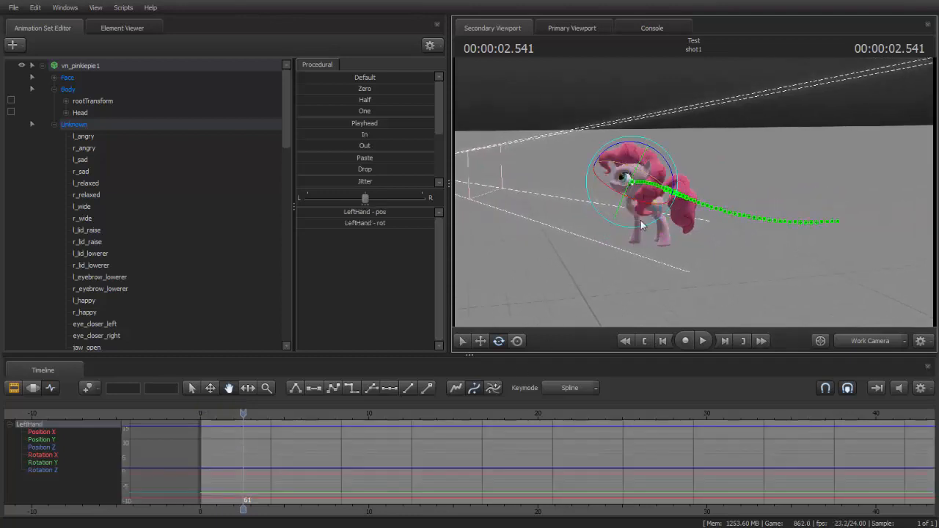
left_click_drag(641, 226, 668, 176)
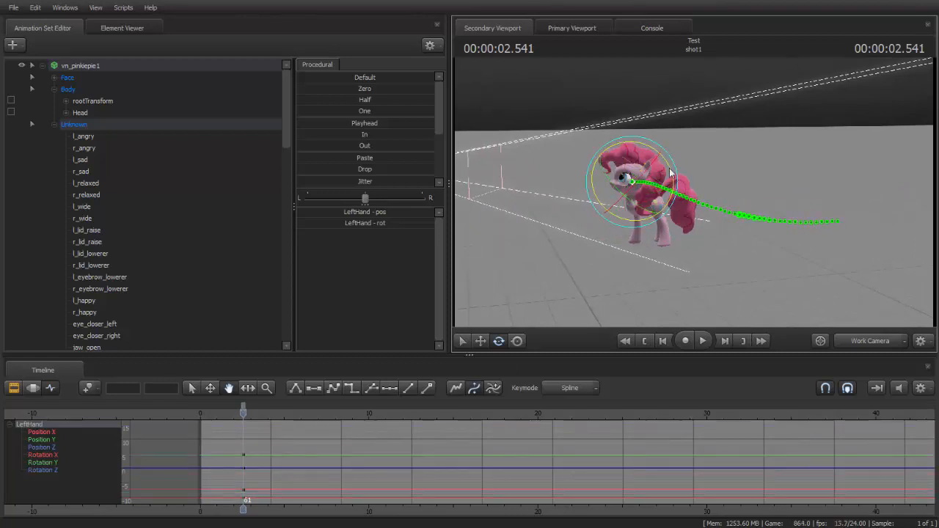
key("ctrl+z")
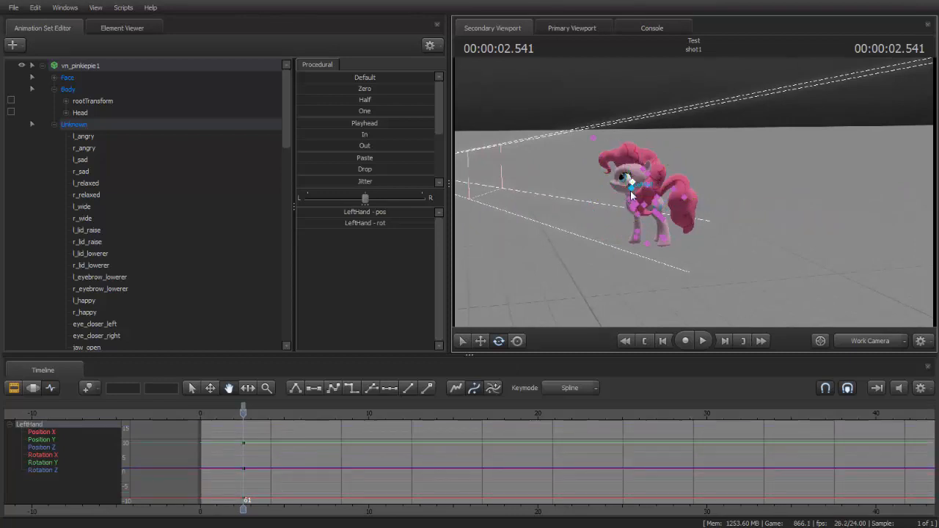
Select the Neck bone, try rotating it sharply backwards at frame 61, and undo the rotation
left_click(629, 200)
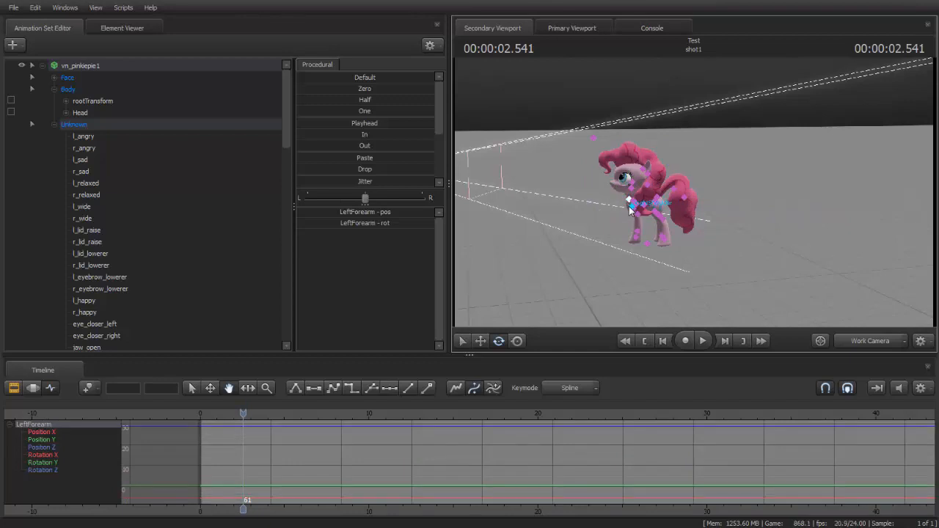
left_click(634, 204)
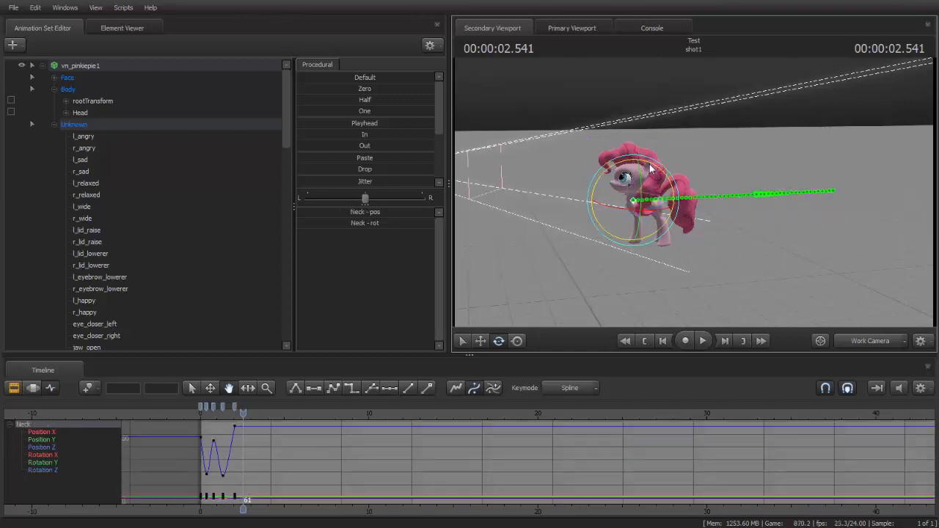
left_click_drag(650, 168, 755, 257)
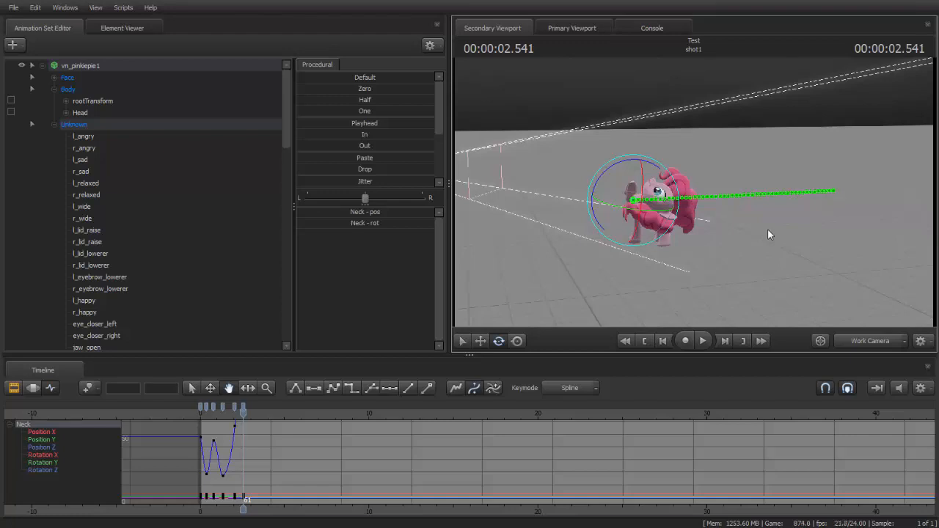
key("ctrl+z")
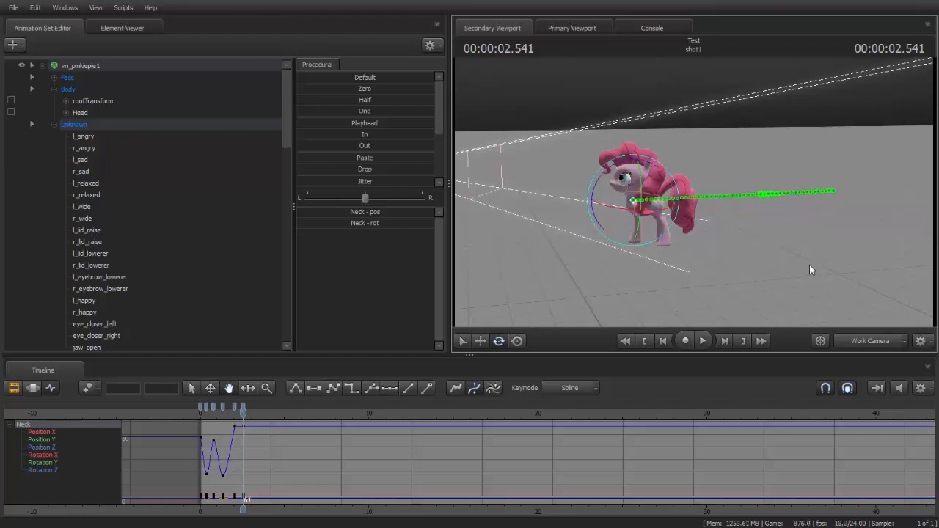
Select the grin facial control in the Unknown group of vn_pinkiepie1
left_click_drag(809, 265, 768, 229)
key("w")
left_click_drag(693, 193, 719, 179)
key("a")
key("w")
key("a")
key("a")
key("w")
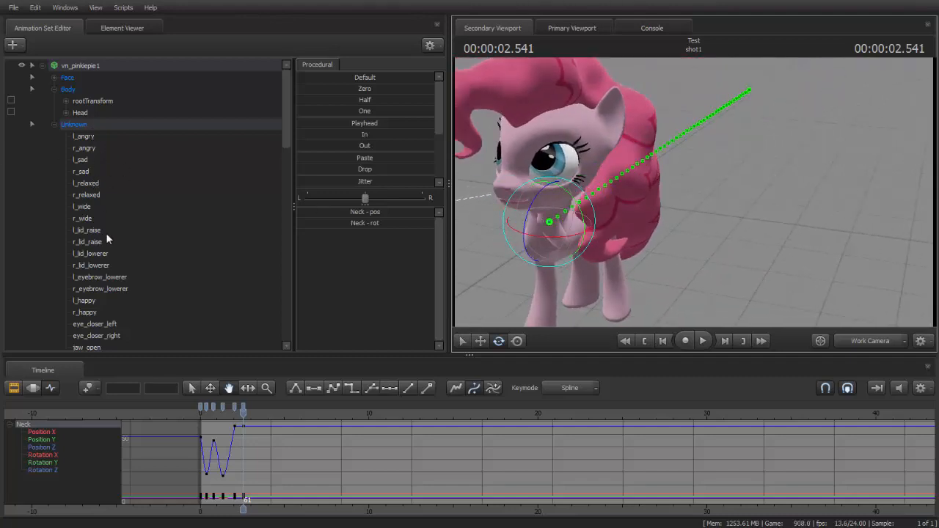
scroll(118, 264, "down", 1)
left_click(98, 277)
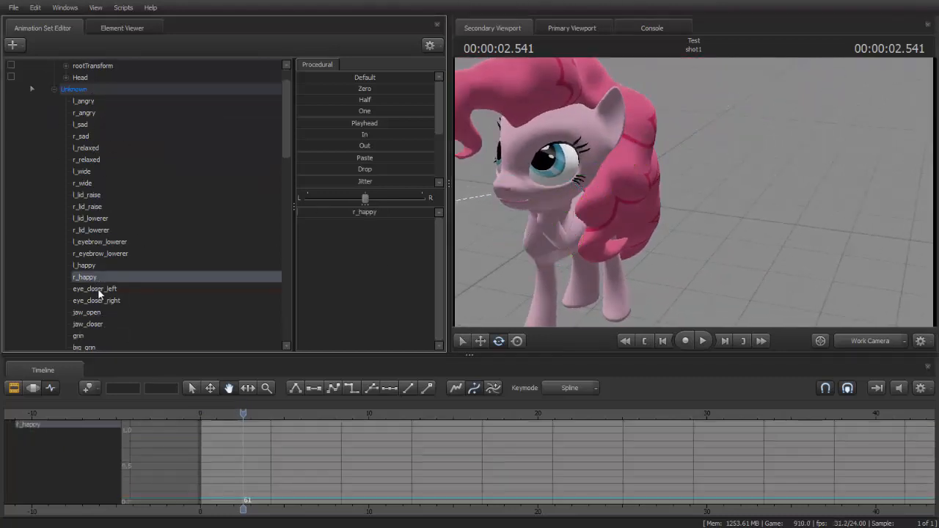
scroll(99, 293, "down", 3)
left_click(90, 230)
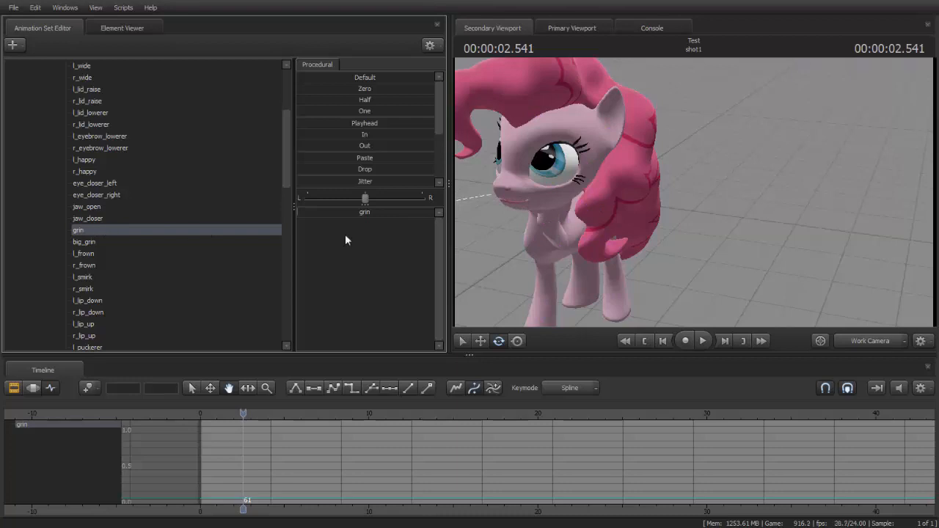
Add keyframes to the grin control at frame 61 and at the start of the shot
left_click_drag(709, 237, 559, 273)
mouse_move(329, 212)
left_mouse_down()
mouse_move(432, 212)
mouse_move(330, 212)
left_mouse_up()
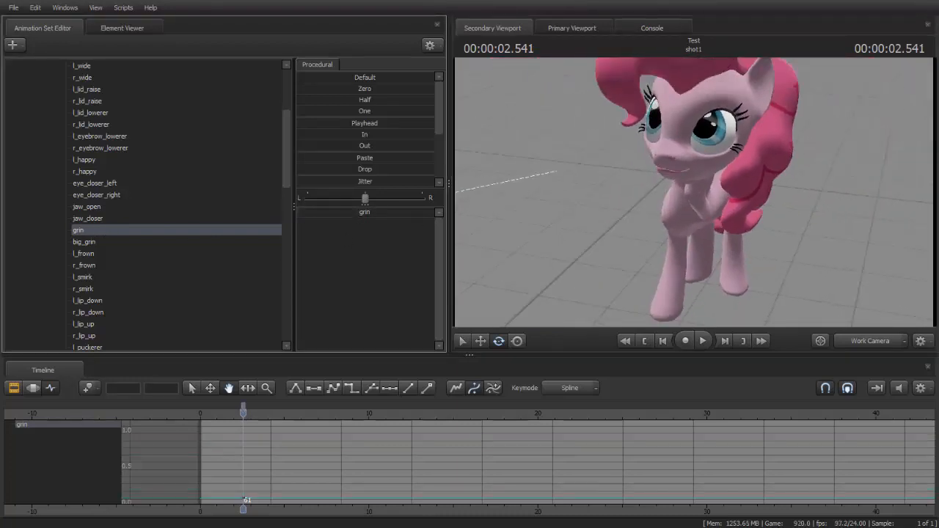
mouse_move(696, 197)
left_mouse_down()
mouse_move(719, 206)
mouse_move(695, 197)
left_mouse_up()
key("w")
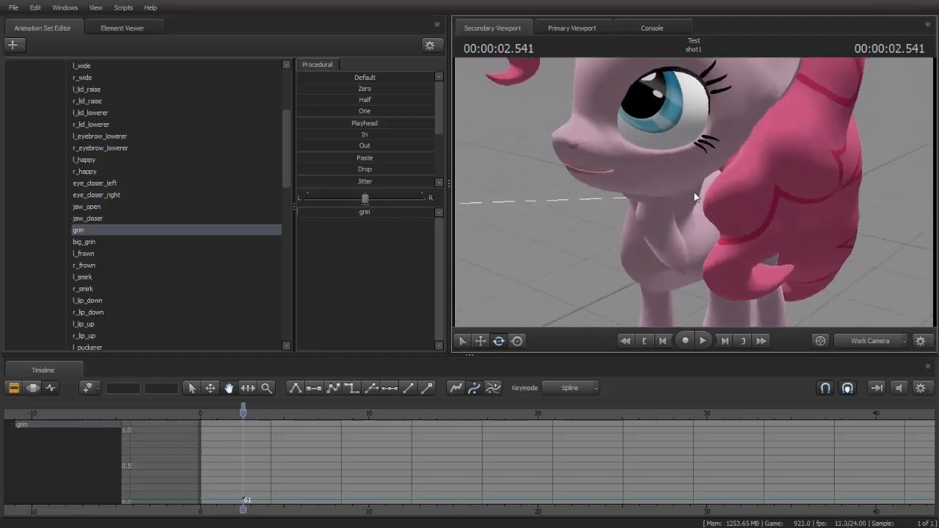
left_click_drag(239, 411, 202, 411)
left_click(644, 341)
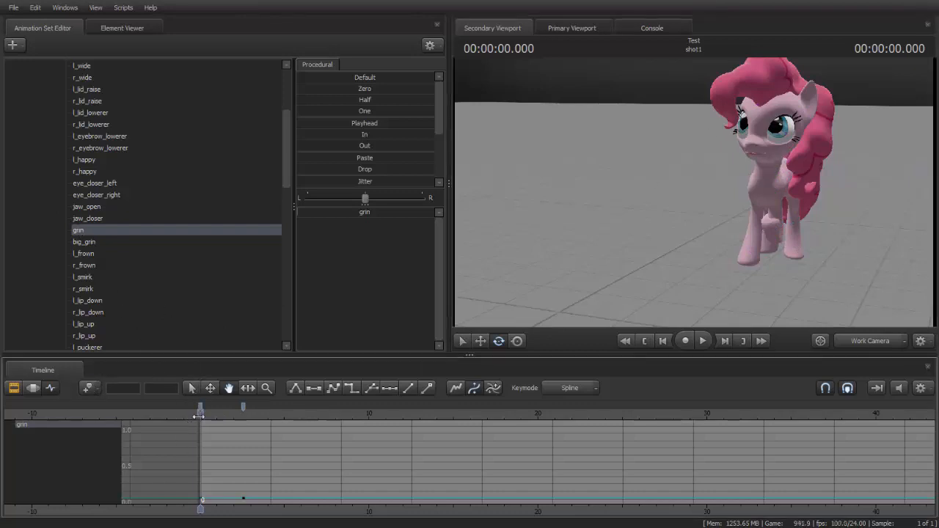
Raise the grin control to 1.0 at frame 61
left_click_drag(198, 416, 244, 414)
key("s")
left_click_drag(590, 218, 498, 218)
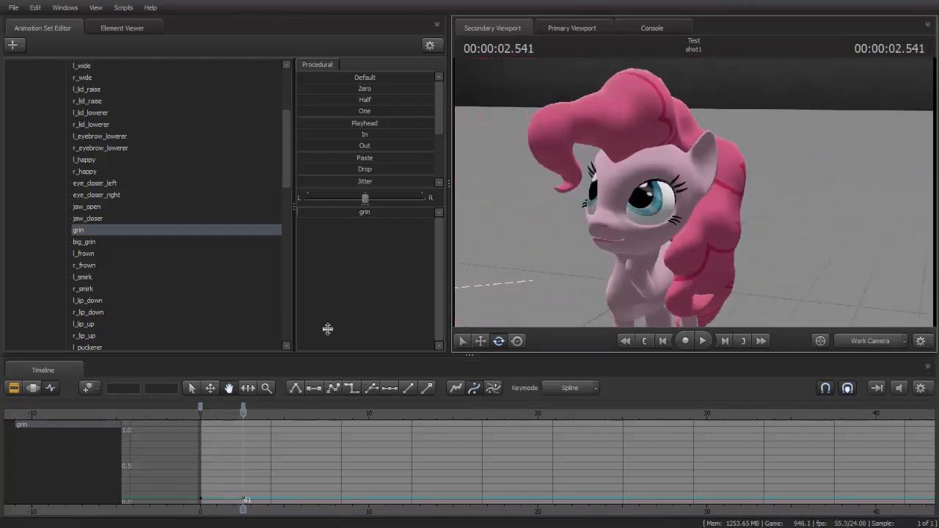
left_click_drag(352, 214, 641, 271)
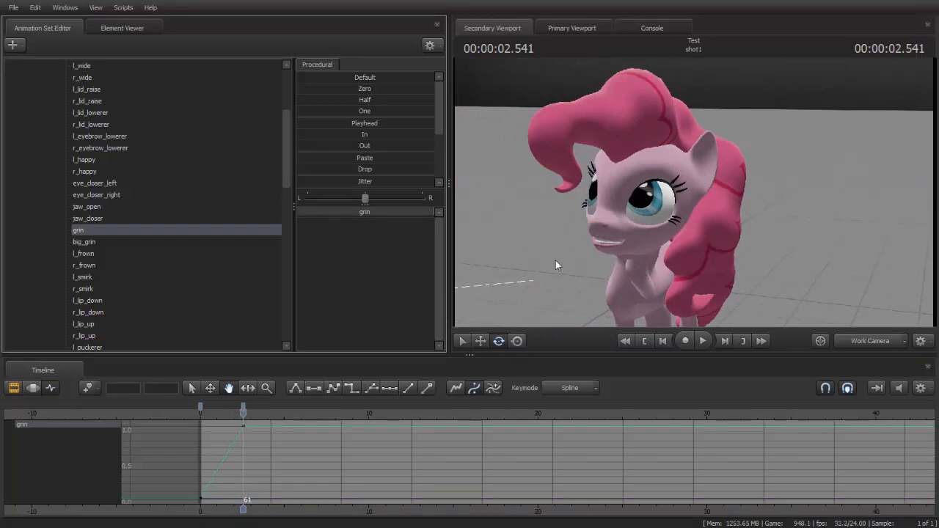
Keep grin at 0 at the start of the shot, and scrub to frame 63 to review the mouth's transition
left_click(645, 340)
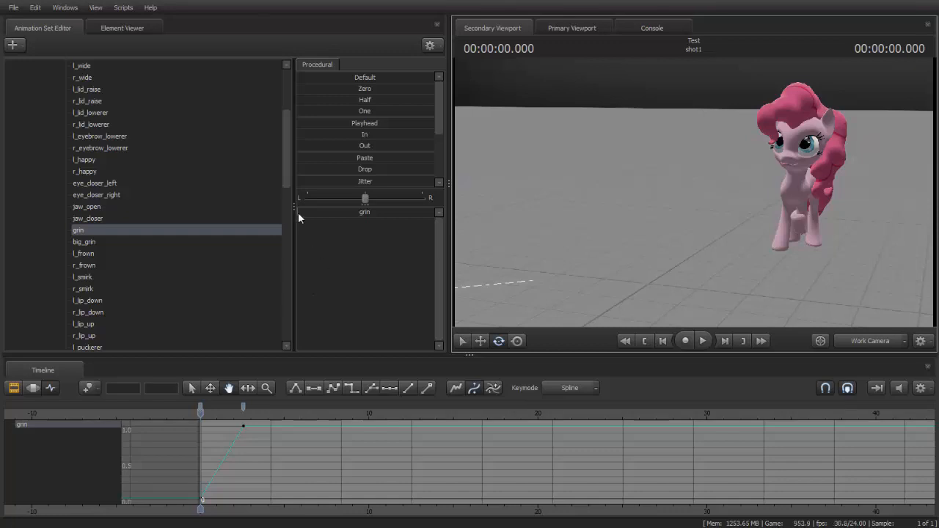
mouse_move(298, 213)
left_mouse_down()
mouse_move(360, 213)
mouse_move(298, 212)
left_mouse_up()
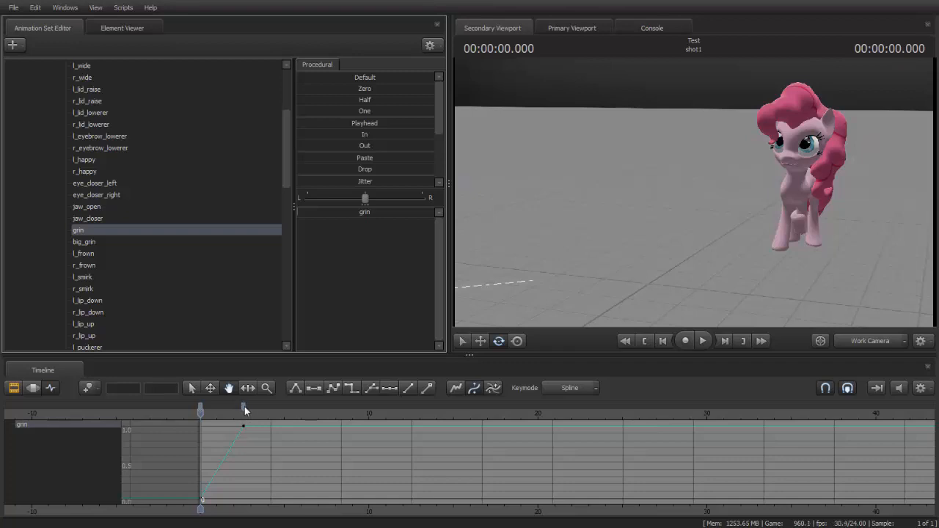
left_click_drag(202, 411, 241, 412)
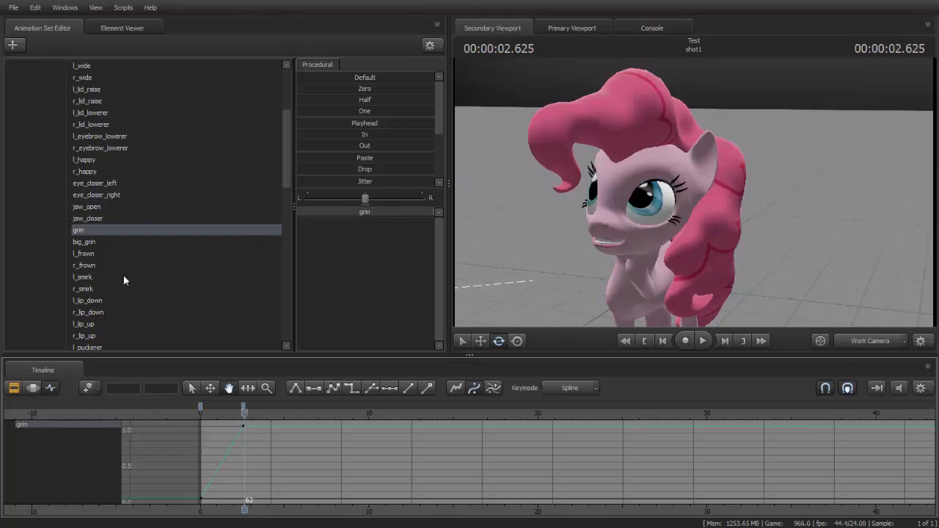
Set the big_grin control to 1.0 at frame 63, and lower the grin control at the same frame
scroll(133, 281, "down", 12)
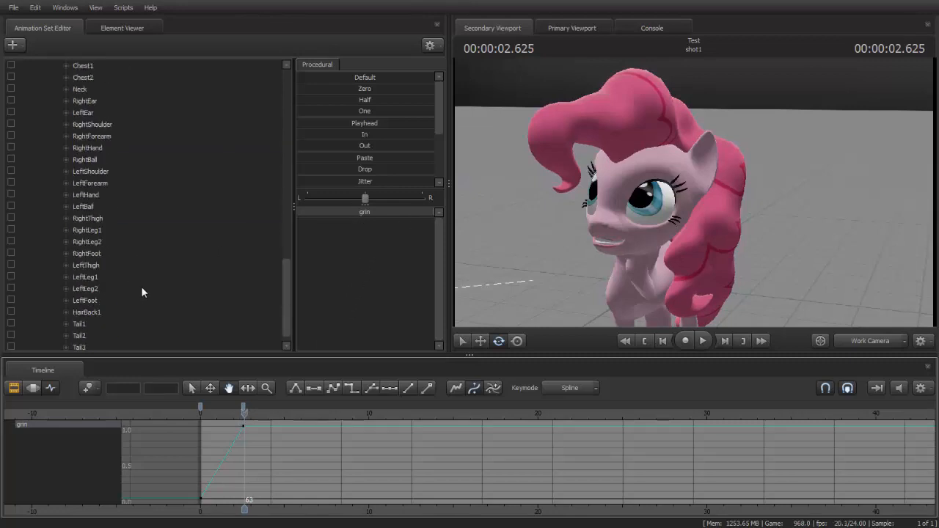
scroll(141, 286, "up", 4)
scroll(151, 265, "up", 8)
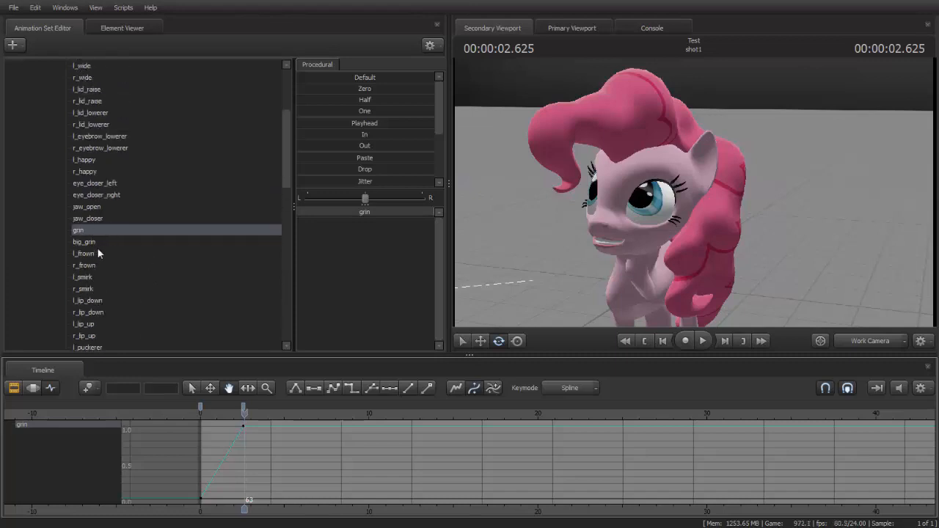
left_click(101, 241)
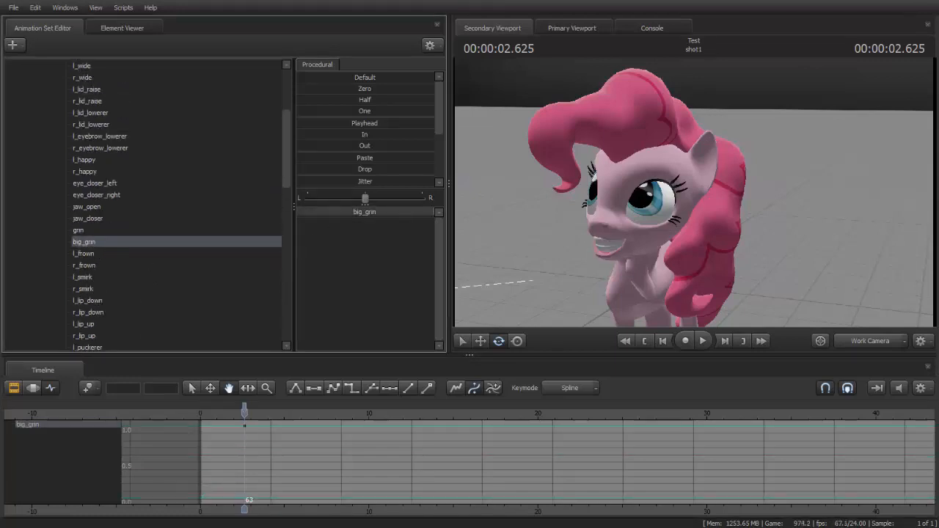
left_click(146, 219)
left_click(184, 231)
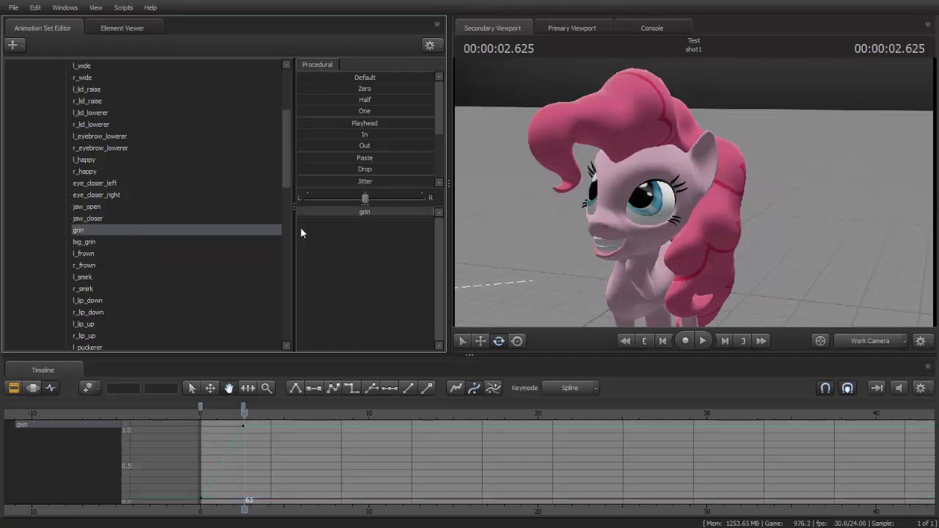
left_click_drag(359, 214, 140, 231)
Try the l_happy control at 1.0 at frame 63 to close the left eye, and return it to 0
left_click(124, 216)
scroll(157, 210, "down", 1)
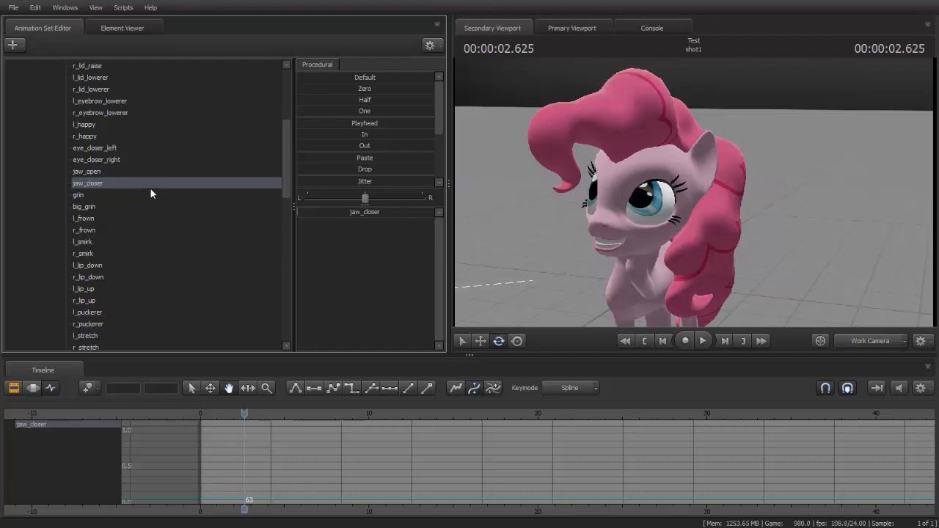
scroll(150, 188, "up", 1)
left_click(85, 161)
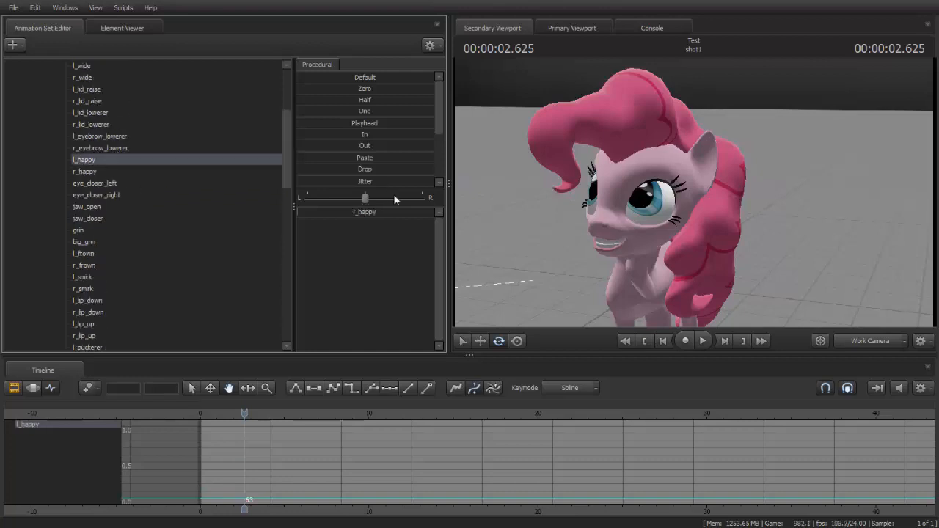
left_click_drag(344, 209, 530, 193)
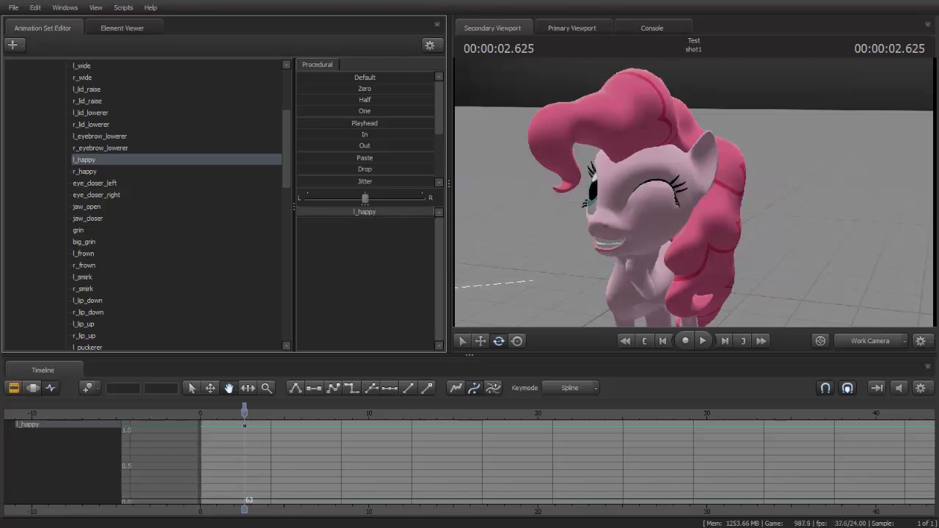
left_click_drag(367, 213, 102, 147)
Try the eye_closer_left control at frame 63, and return it to 0
left_click(101, 183)
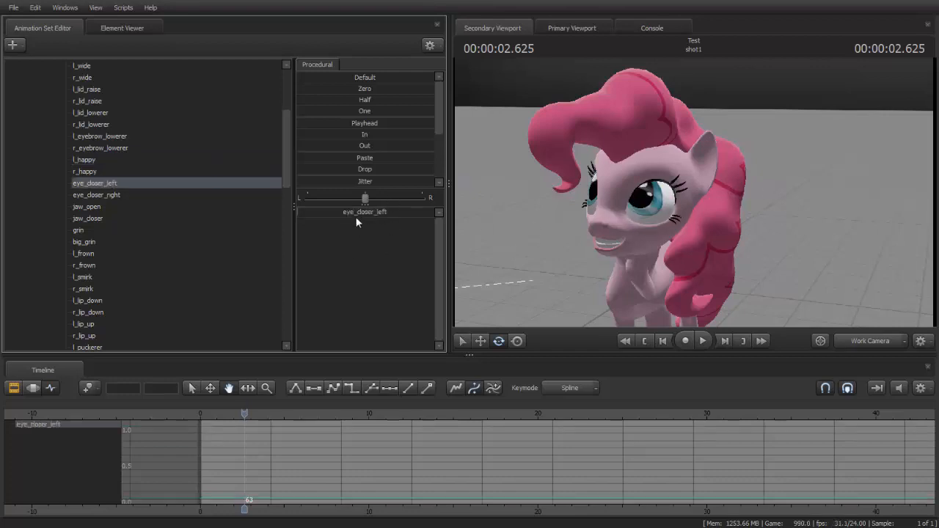
left_click_drag(357, 217, 212, 311)
scroll(181, 241, "down", 3)
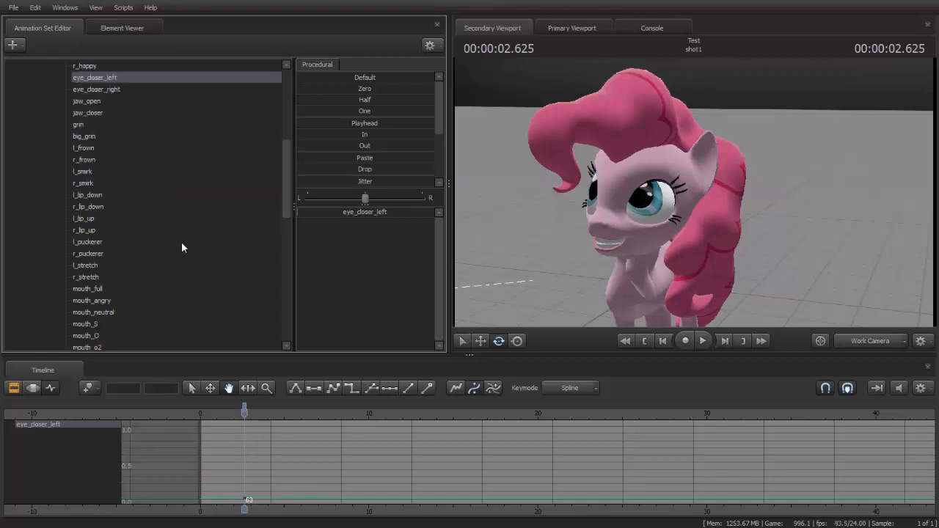
scroll(157, 257, "up", 3)
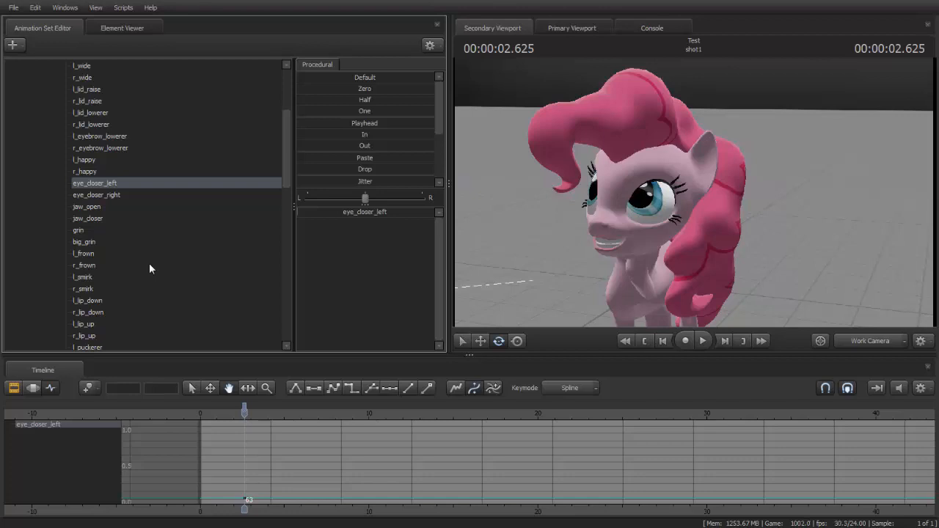
mouse_move(702, 208)
left_mouse_down()
mouse_move(682, 205)
mouse_move(695, 195)
left_mouse_up()
key("s")
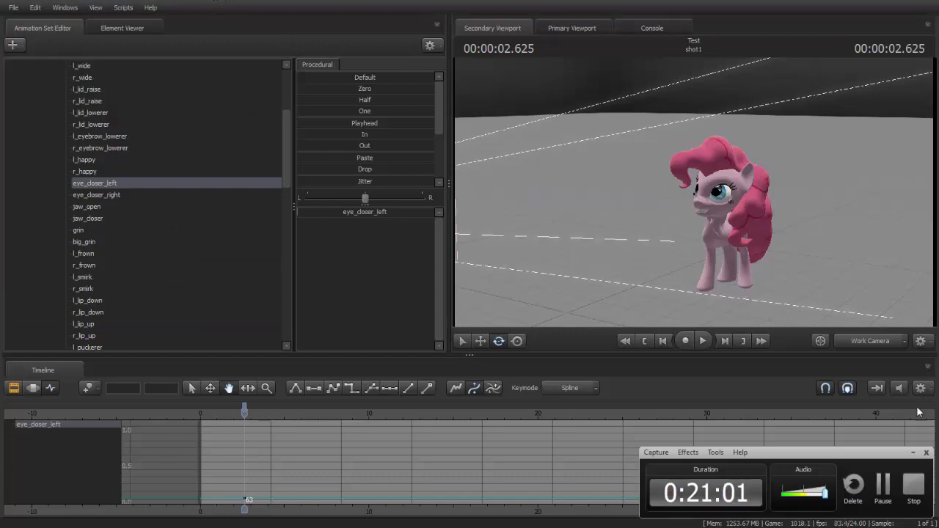
left_click(913, 453)
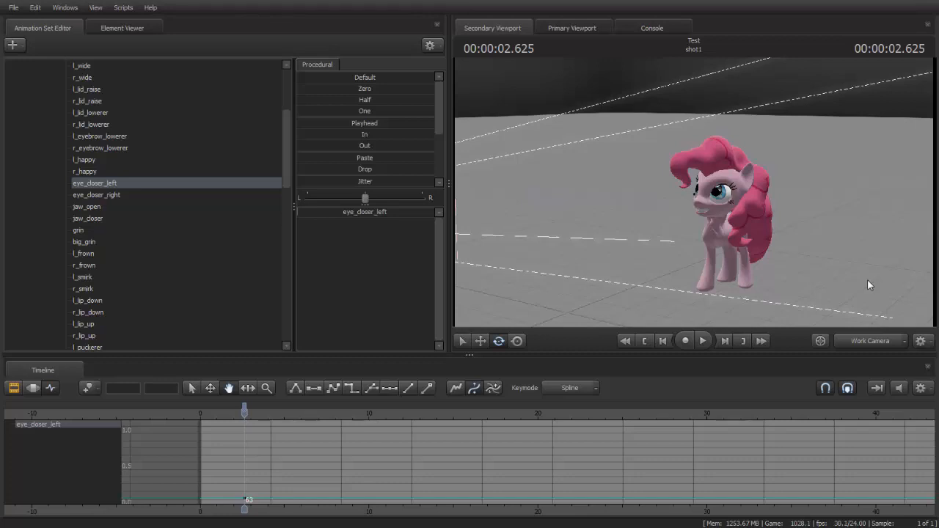
left_click(12, 45)
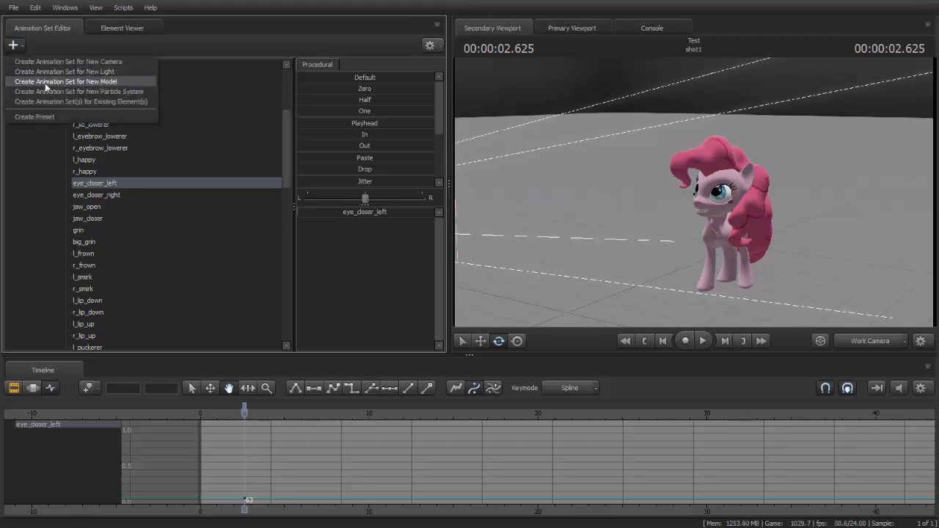
left_click(502, 207)
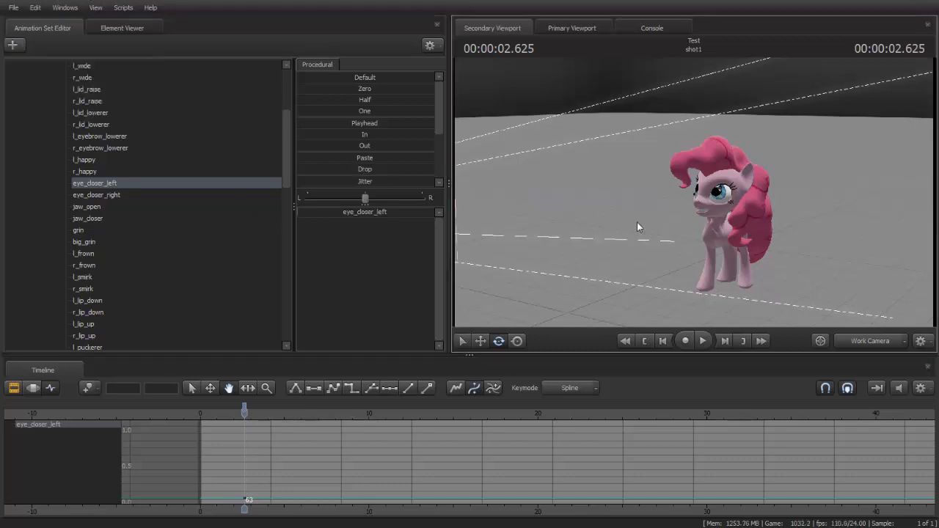
Raise the pony model slightly along its vertical axis via rootTransform in the Motion Editor, and return to the Graph Editor
left_click(479, 341)
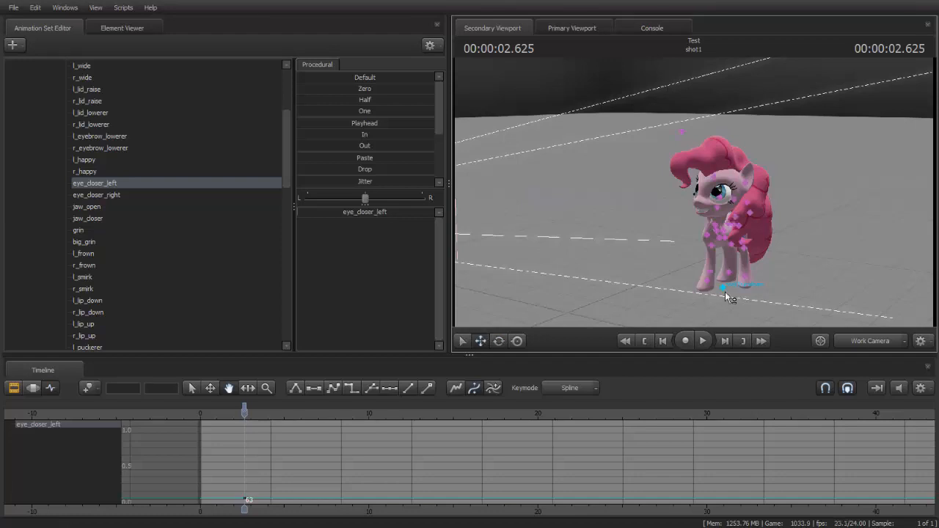
left_click(721, 285)
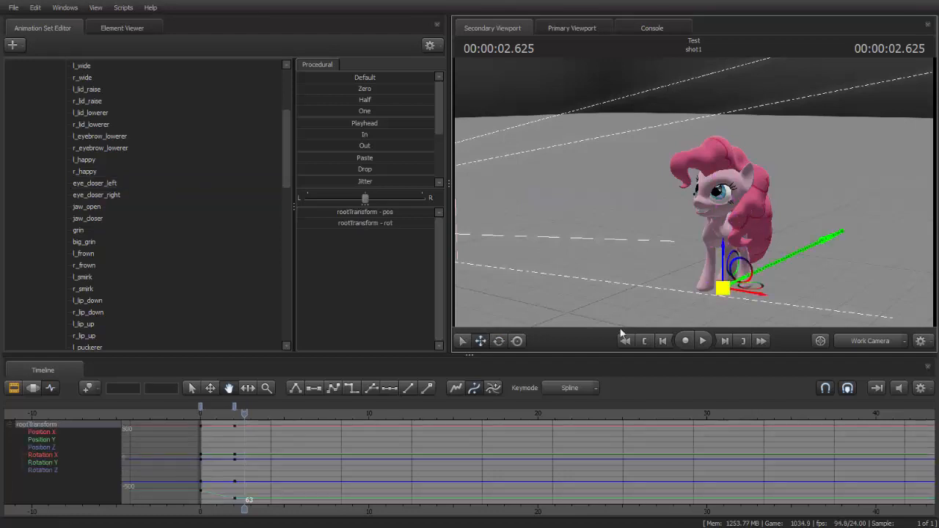
left_click(31, 389)
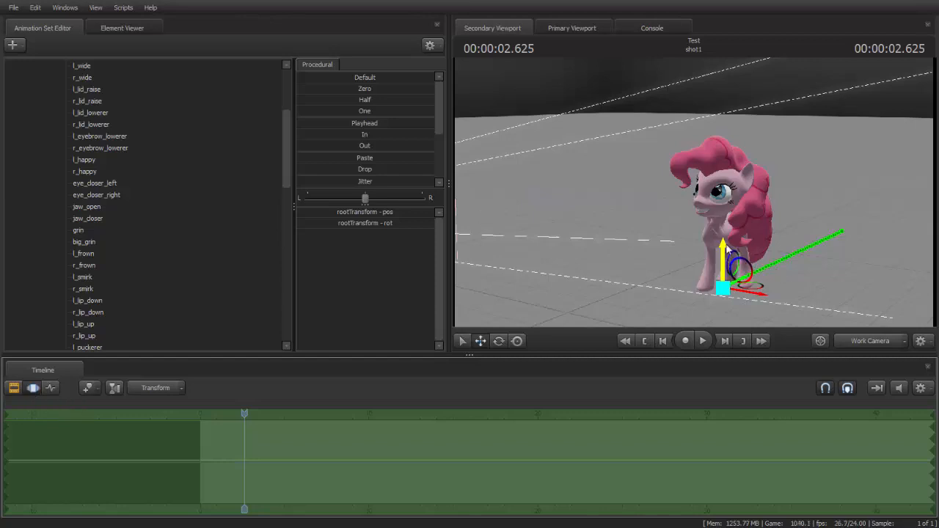
left_click_drag(725, 244, 726, 240)
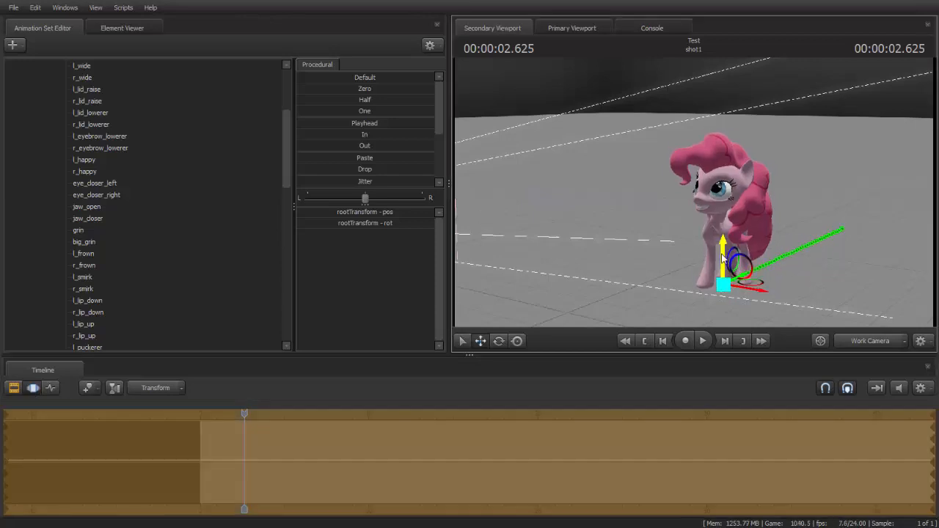
left_click(51, 389)
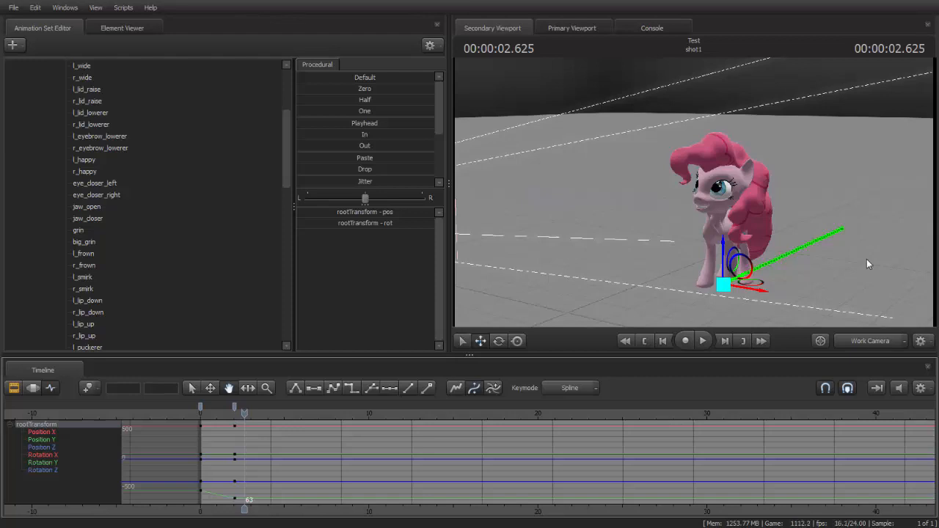
middle_click_drag(866, 259, 700, 198)
left_click_drag(699, 198, 680, 192)
key("d")
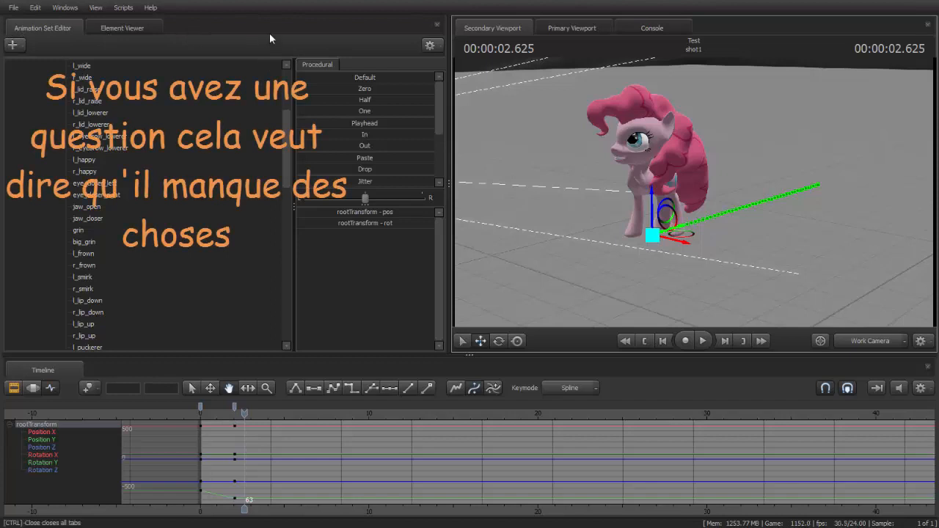
Save the current session and quit Source Filmmaker
left_click(13, 8)
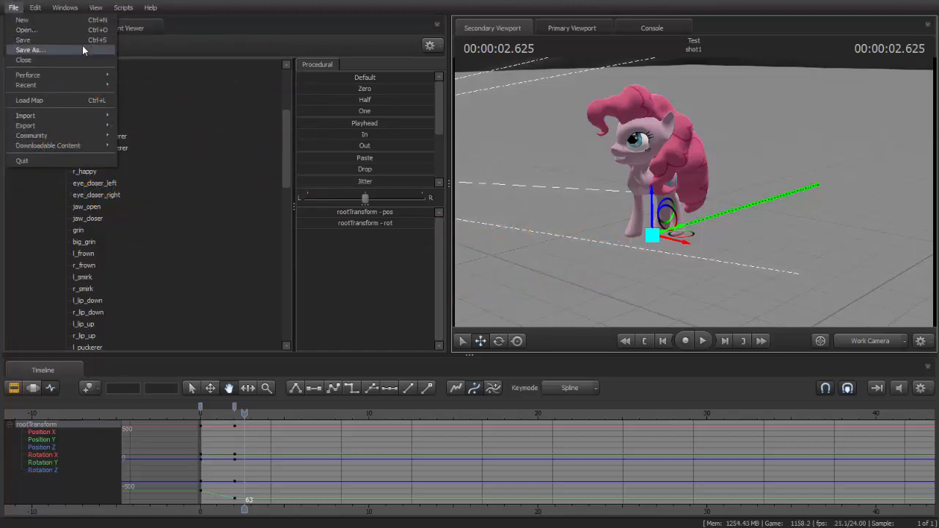
left_click(46, 40)
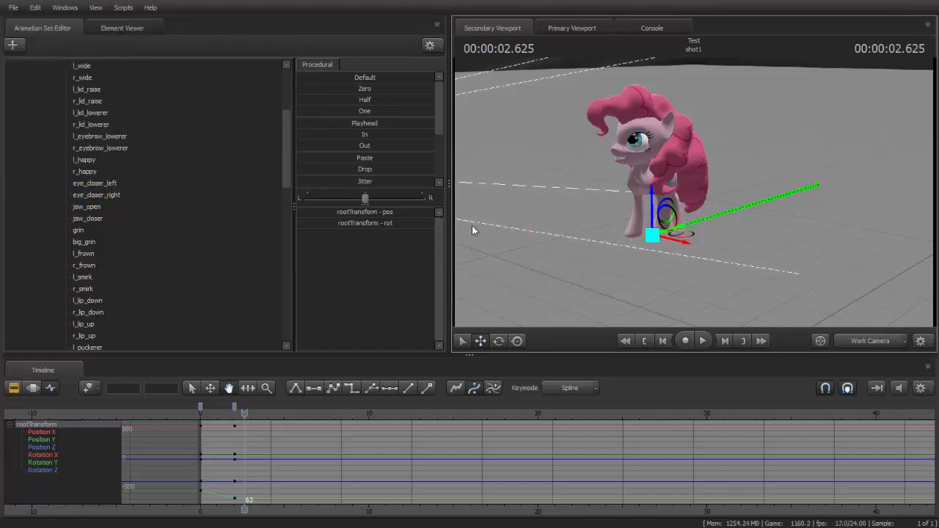
left_click(12, 8)
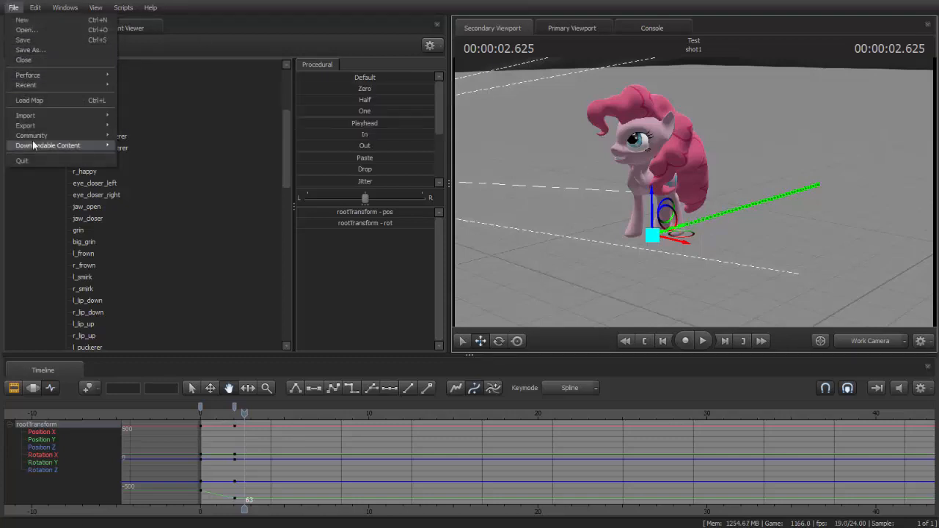
left_click(235, 164)
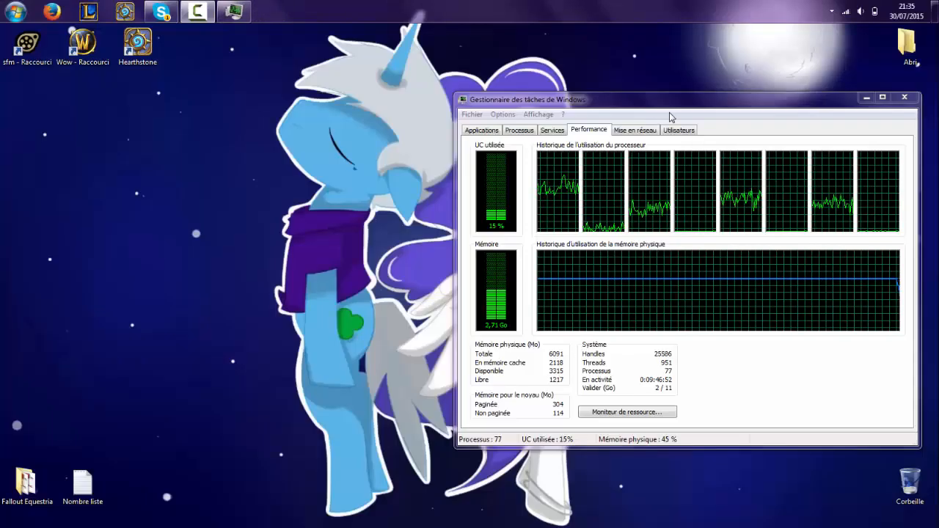
Move the Windows Task Manager window toward the middle of the desktop and close it
left_click_drag(559, 106, 360, 131)
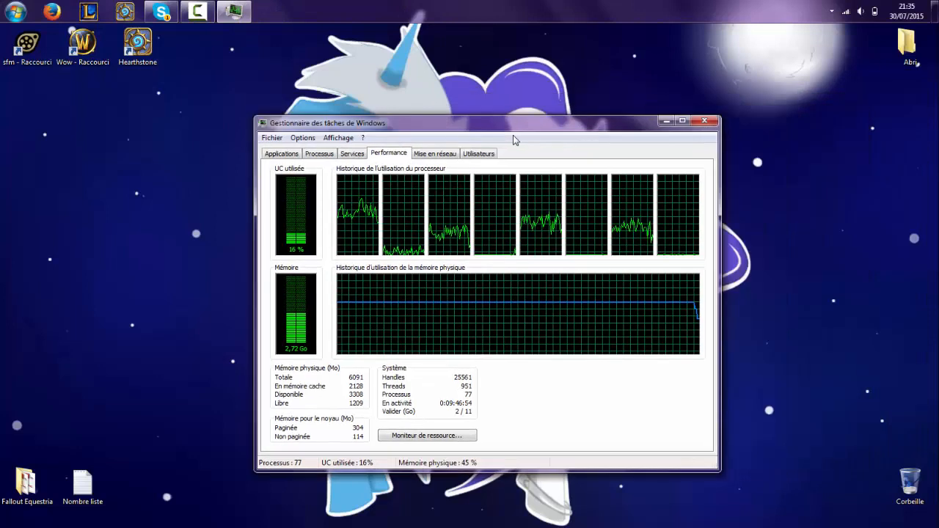
left_click(703, 121)
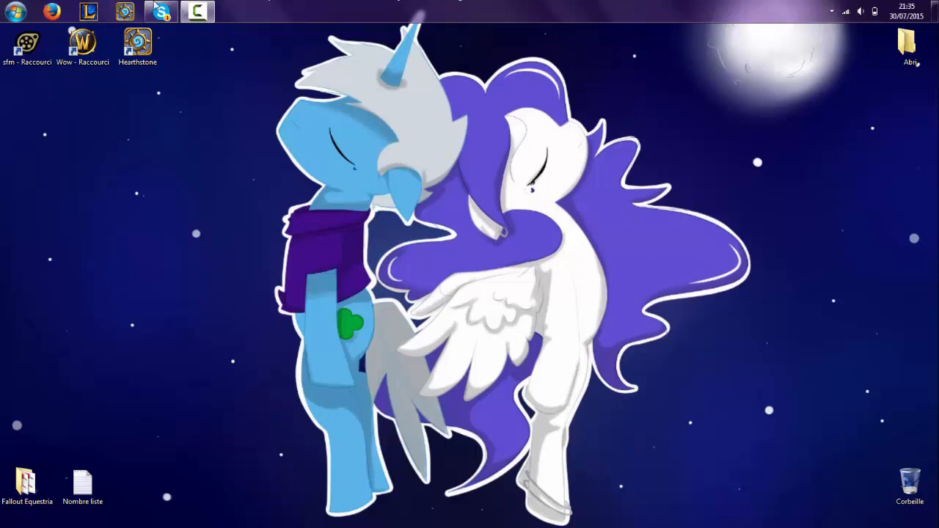
left_click(197, 12)
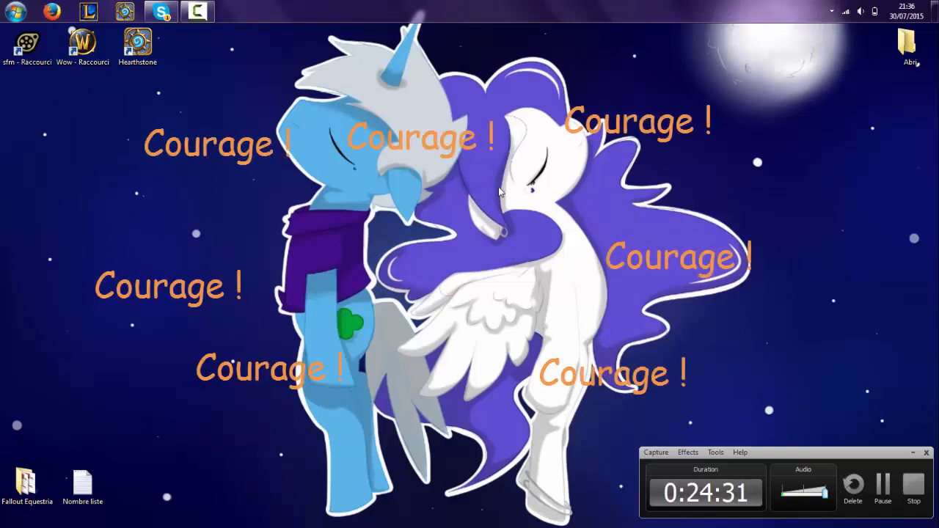
left_click_drag(466, 156, 506, 203)
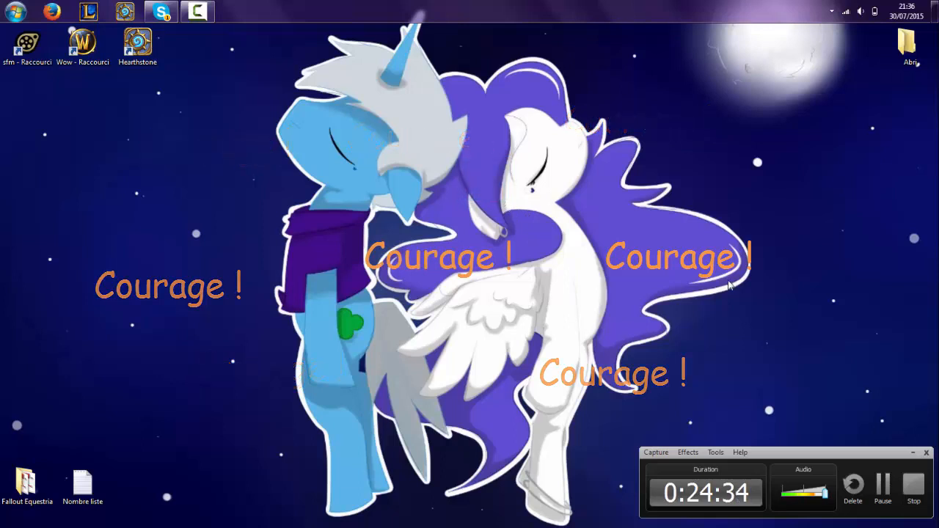
left_click_drag(456, 185, 530, 145)
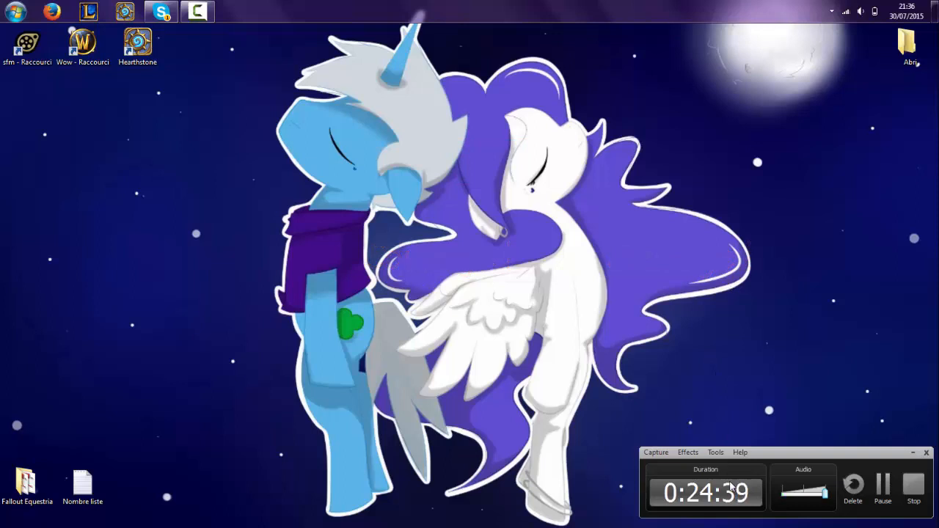